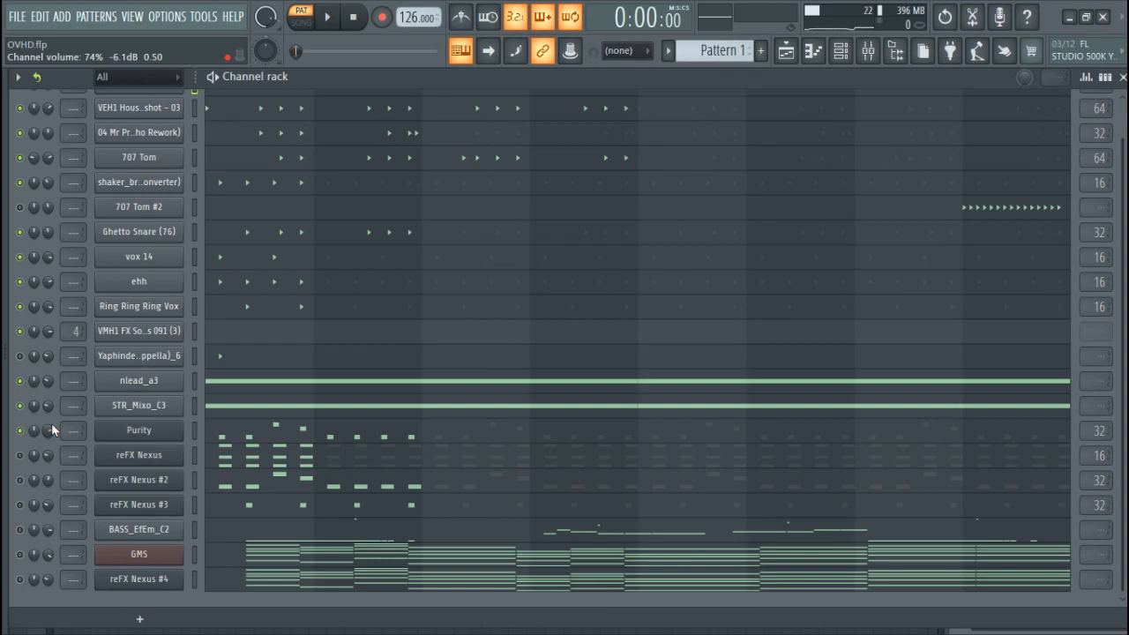
Solo the Sands Kick 5 channel and play Pattern 1 to hear it alone
scroll(371, 306, "up", 1)
scroll(370, 306, "down", 1)
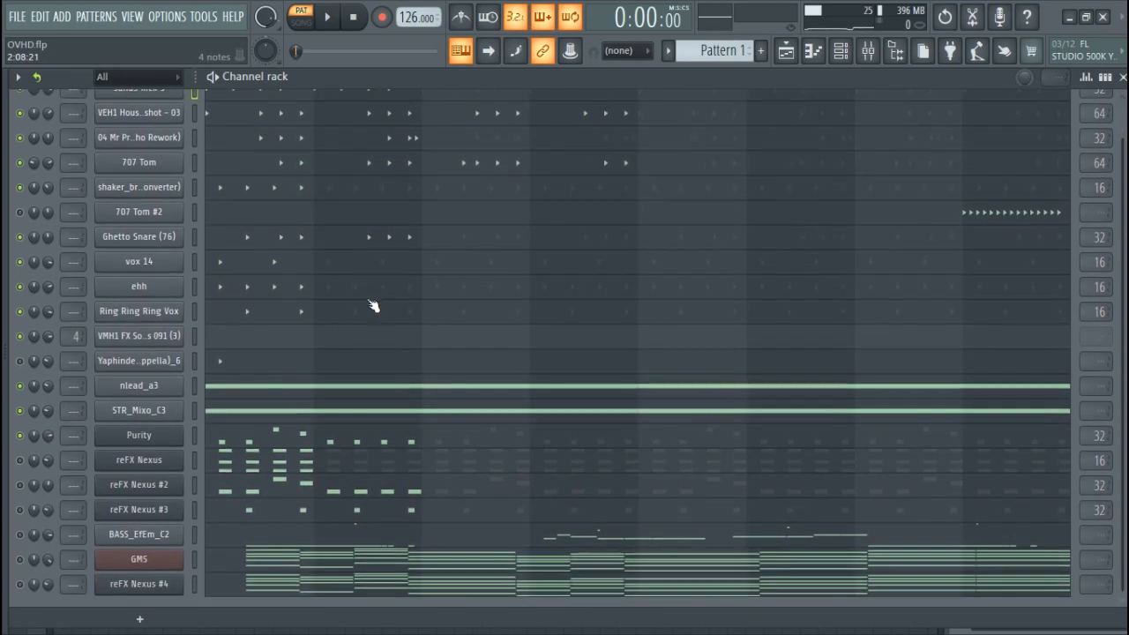
scroll(253, 283, "up", 1)
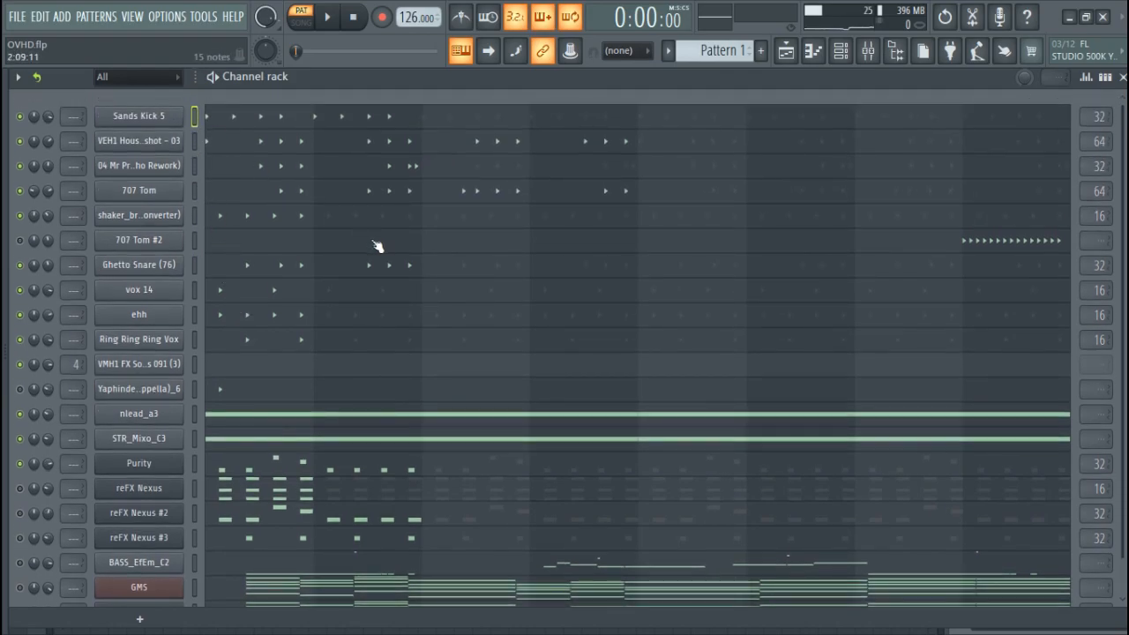
right_click(20, 117)
key("space")
key("space")
Solo and audition the VEH1 House Rimshot - 03 channel and the Mr Pr..ho Rework channel below it, one after the other
right_click(19, 142)
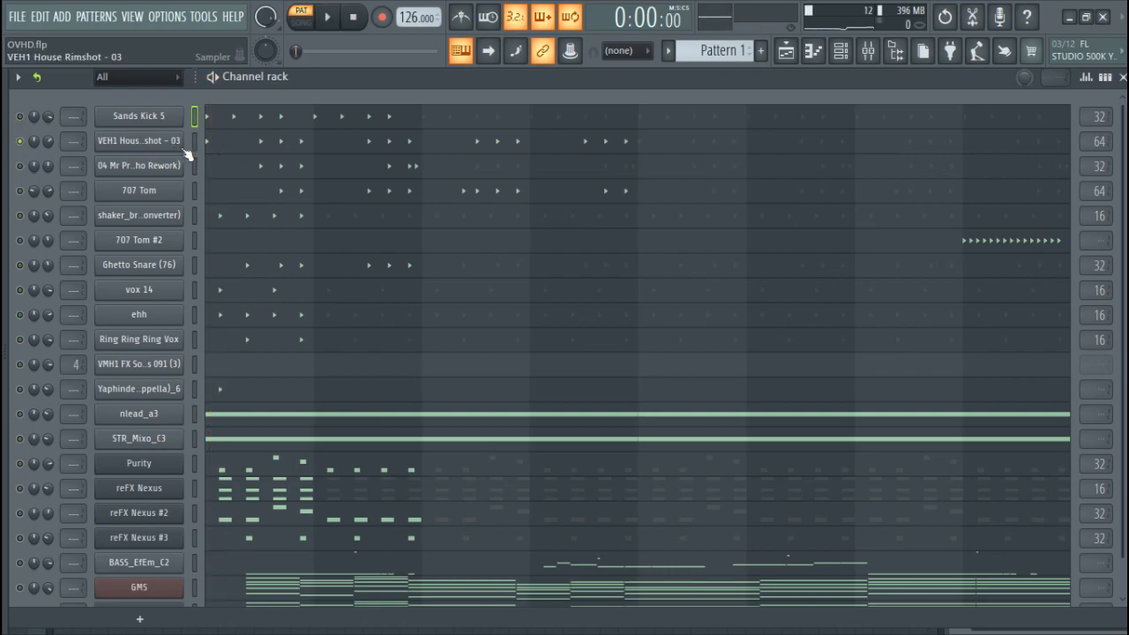
key("space")
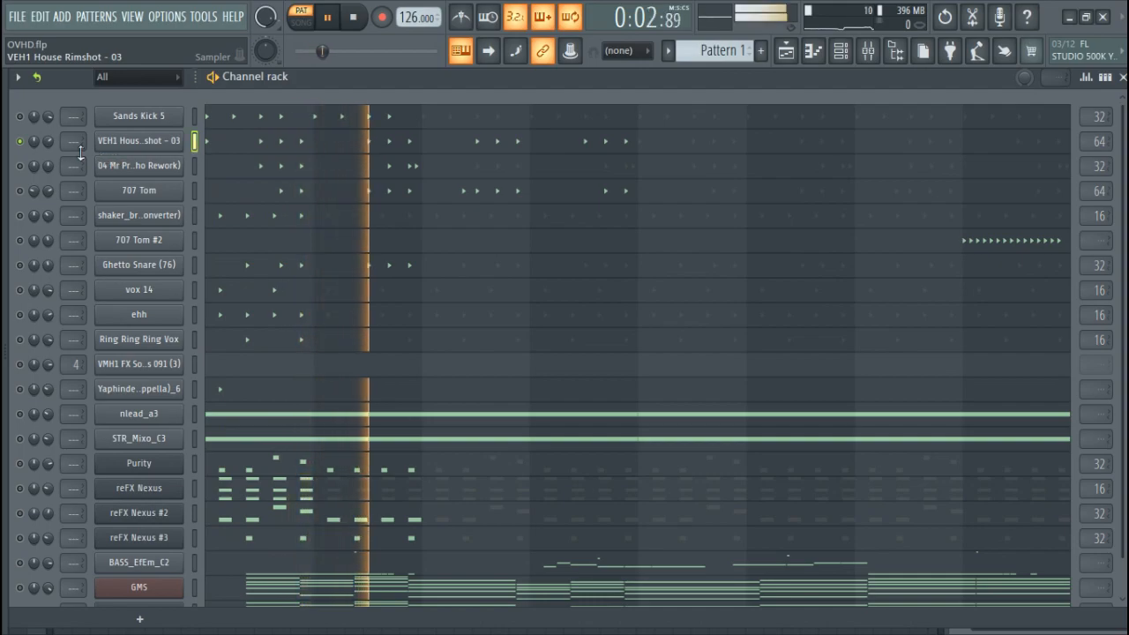
key("space")
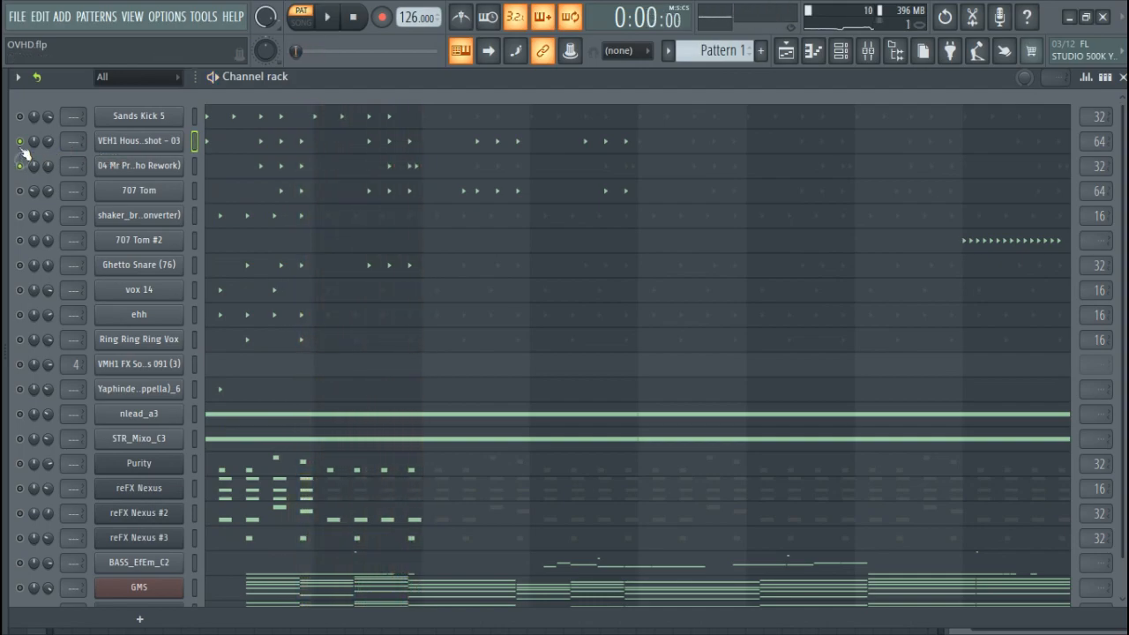
key("space")
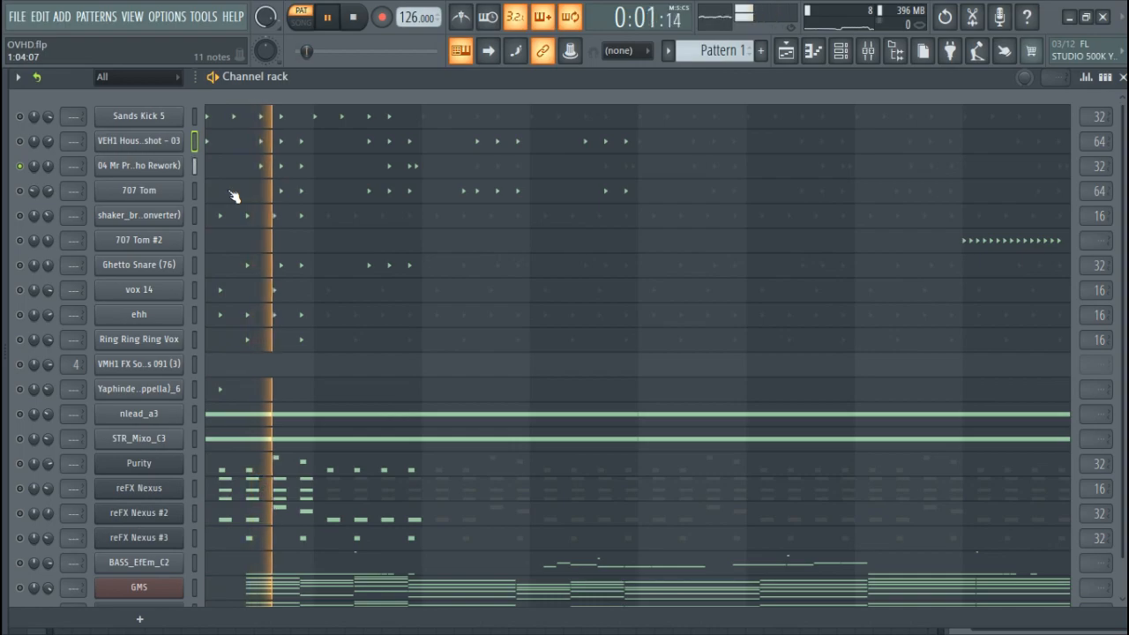
key("space")
Play the soloed 707 Tom channel and inspect the length, fade out and trim settings in its sampler
key("space")
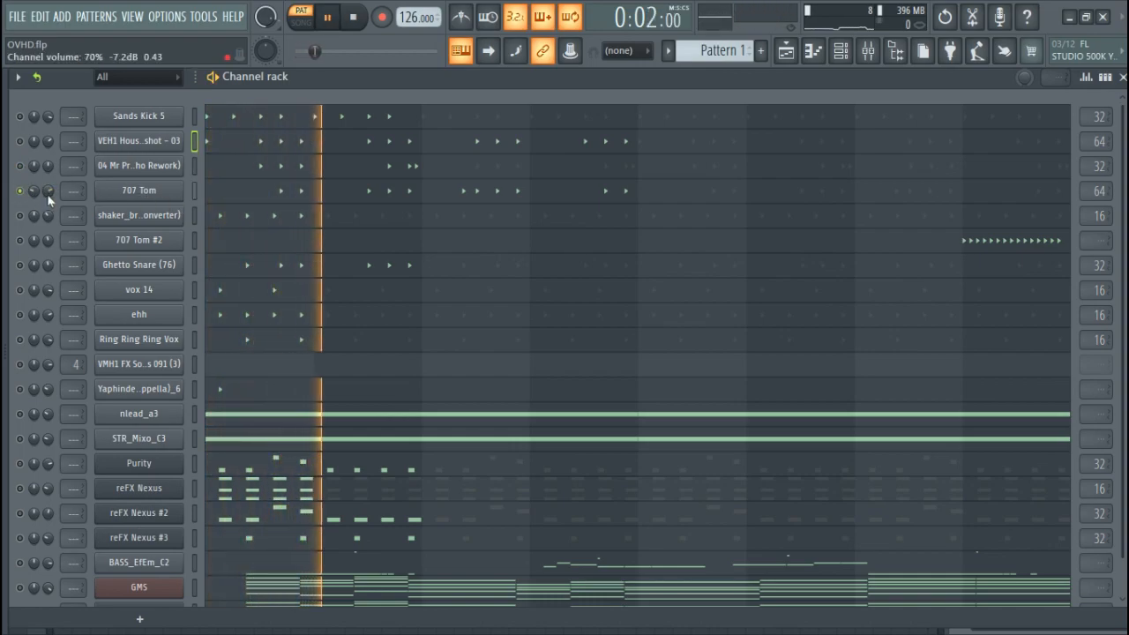
key("space")
left_click(138, 191)
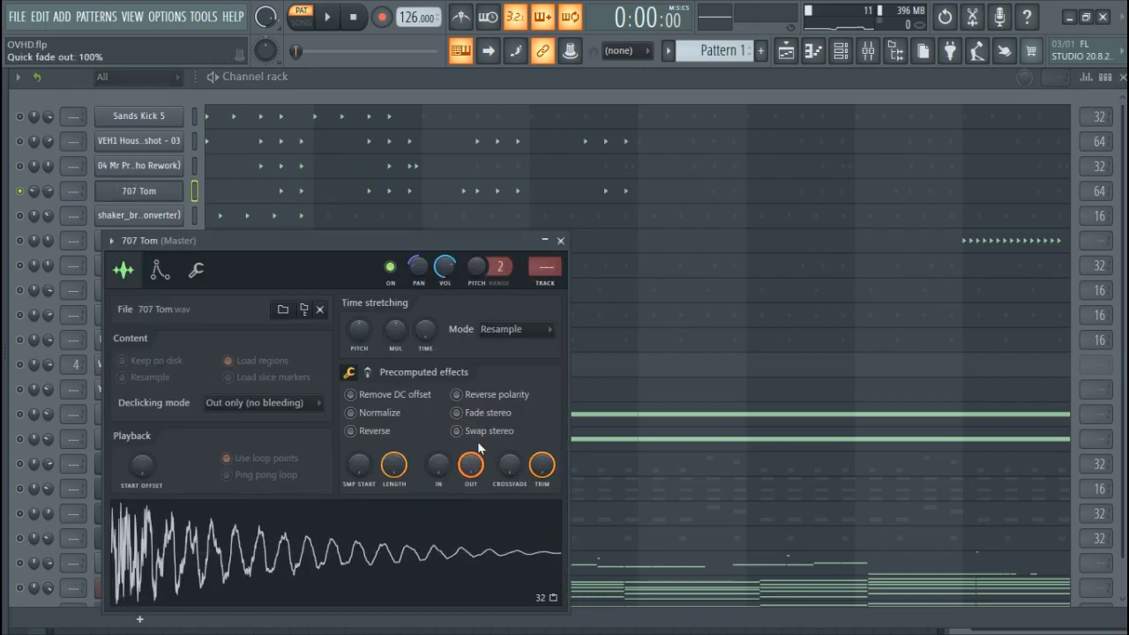
mouse_move(406, 467)
left_mouse_down()
mouse_move(398, 483)
mouse_move(396, 473)
left_mouse_up()
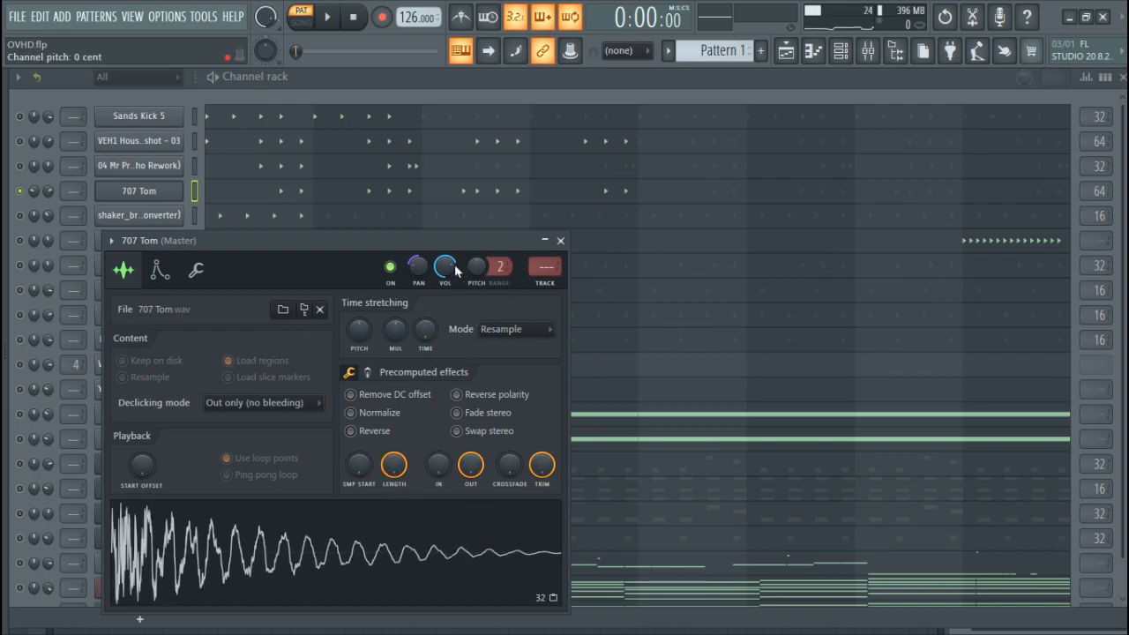
left_click(561, 241)
Solo the shaker channel and play the pattern to hear it alone
right_click(19, 216)
key("space")
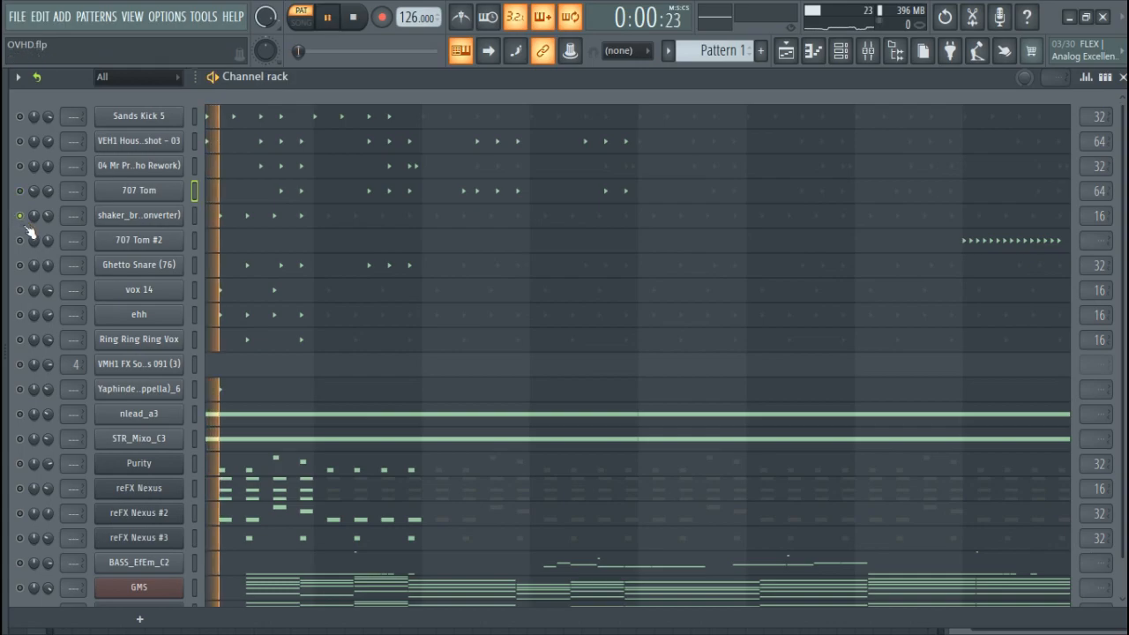
key("space")
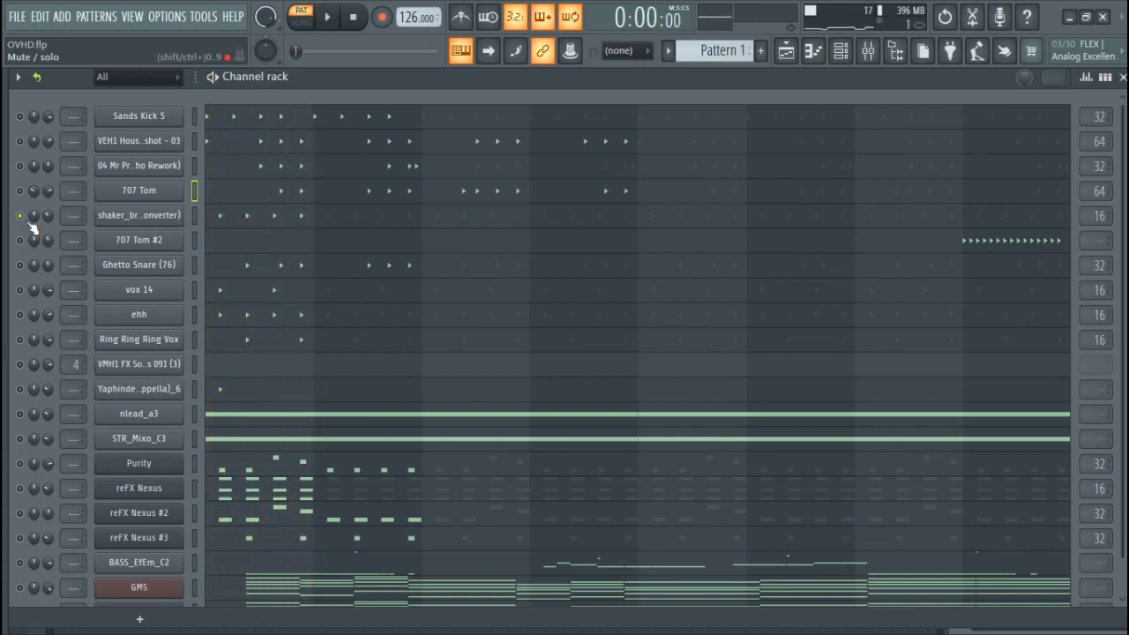
Solo the Ghetto Snare (76) channel and play the pattern twice
right_click(19, 239)
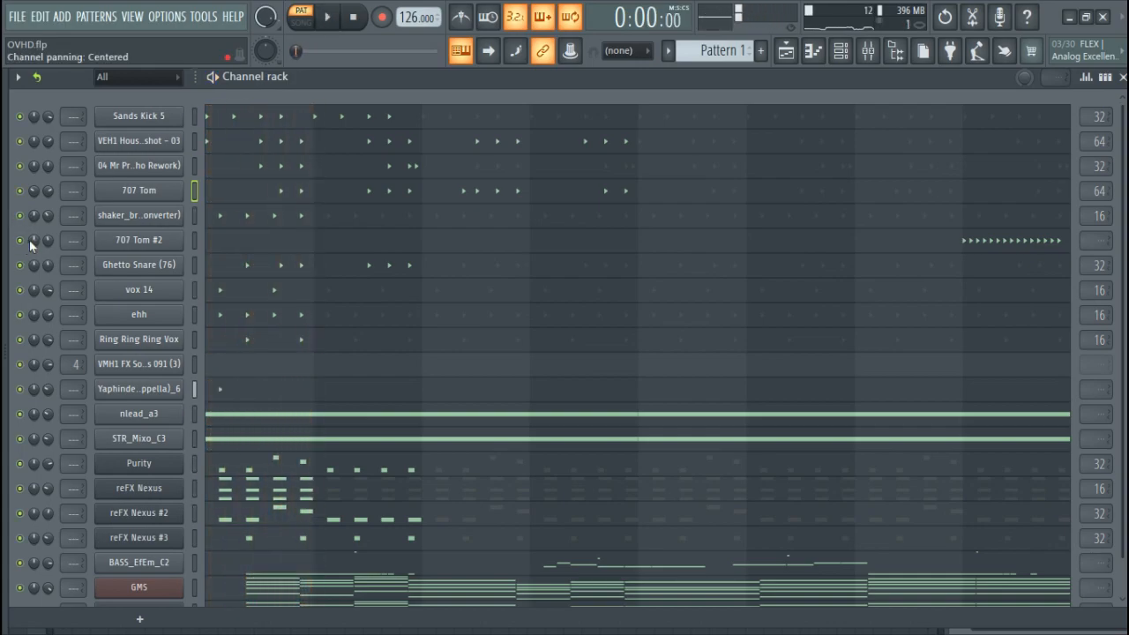
right_click(20, 266)
key("space")
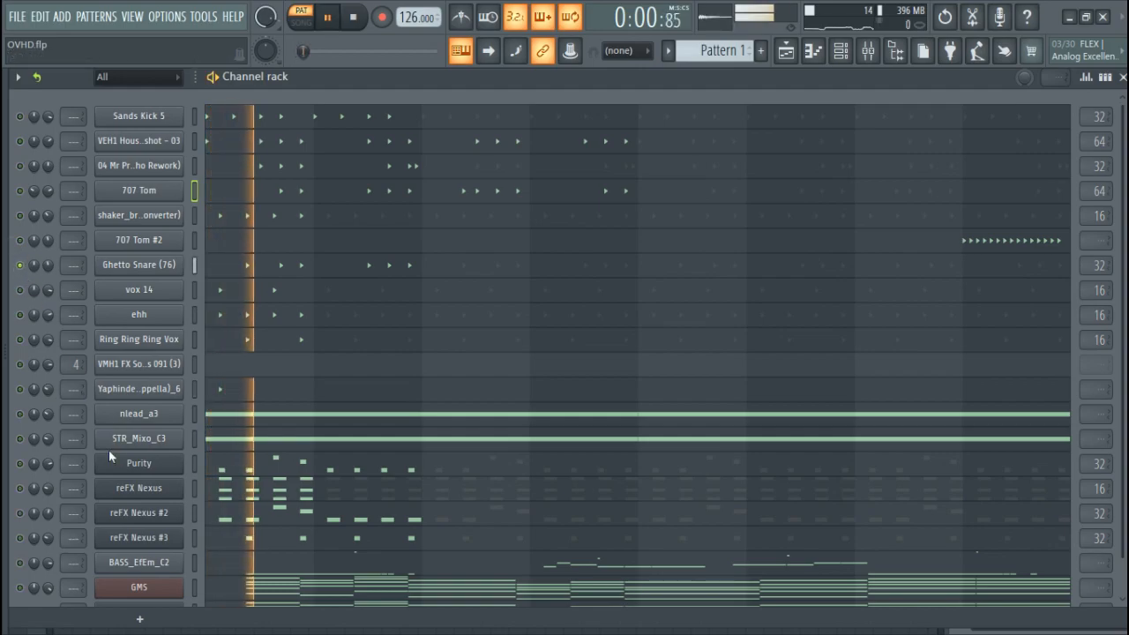
key("space")
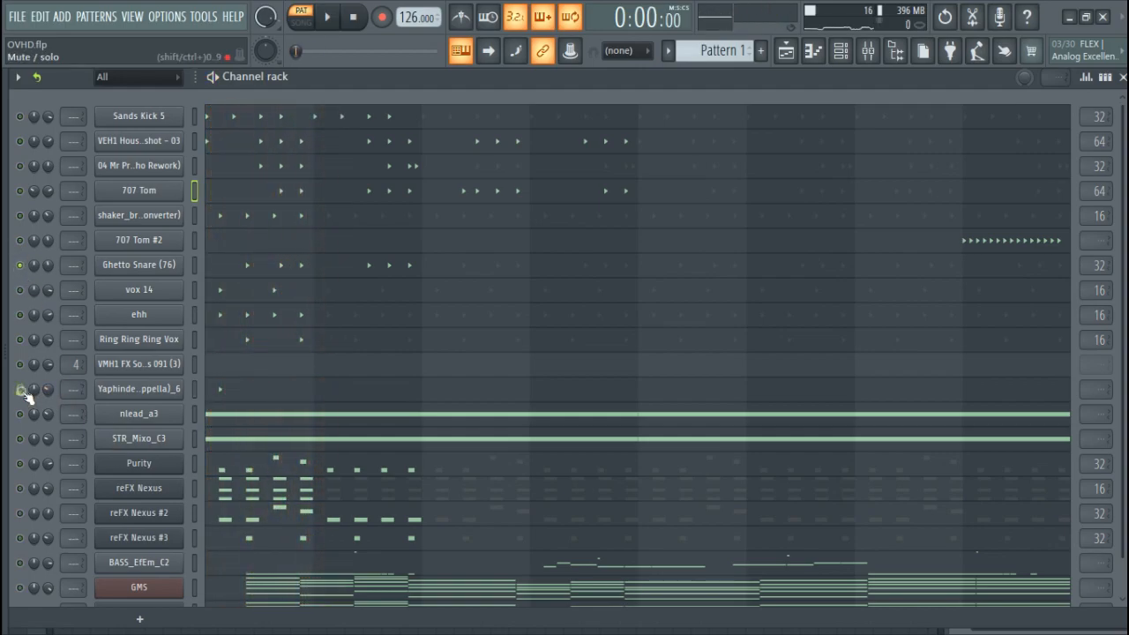
key("space")
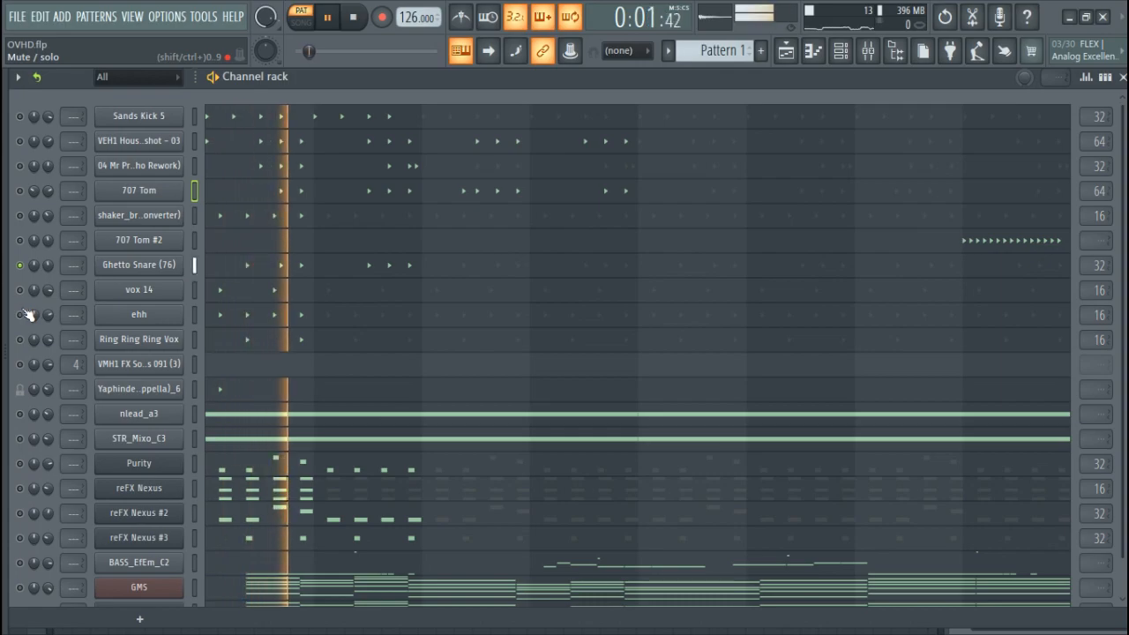
key("space")
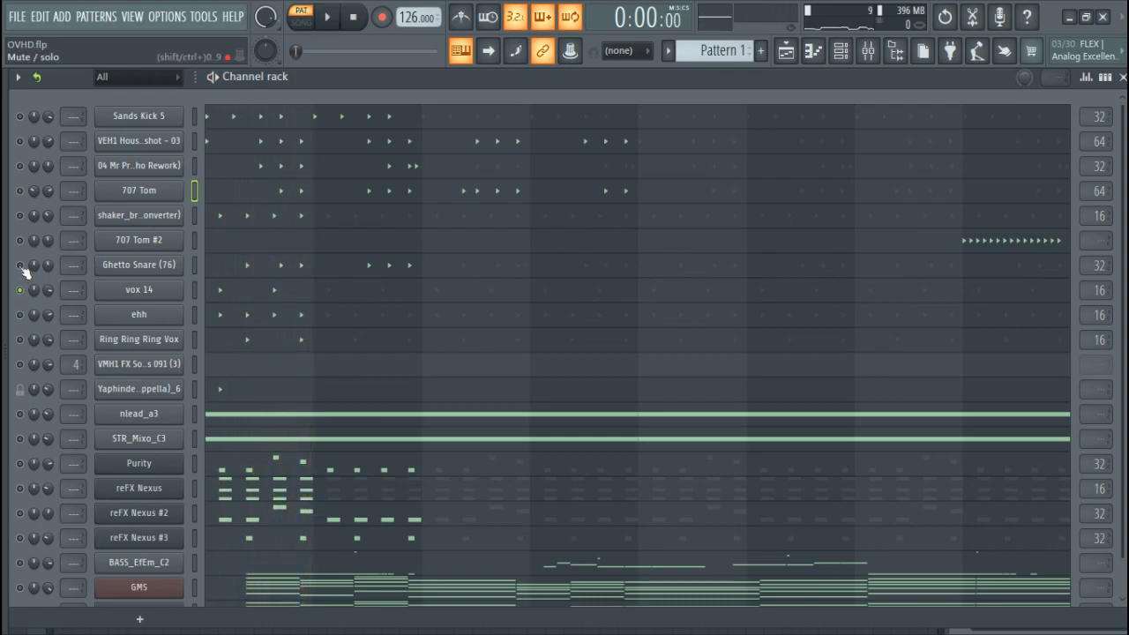
Audition the vox 14 channel and the ehh channel, each soloed in turn
key("space")
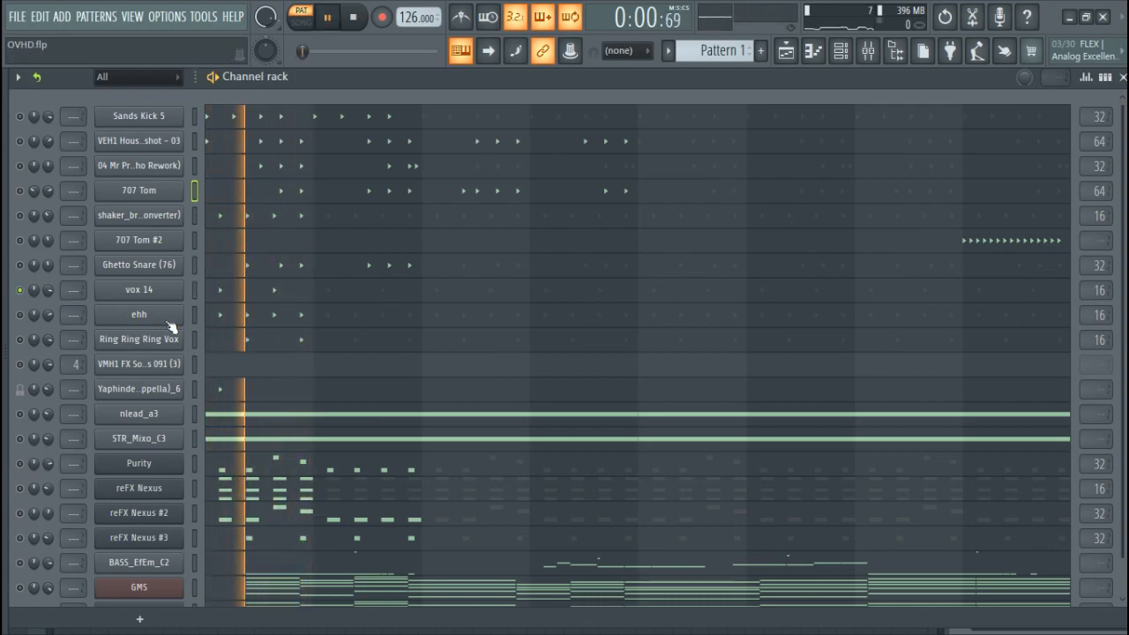
key("space")
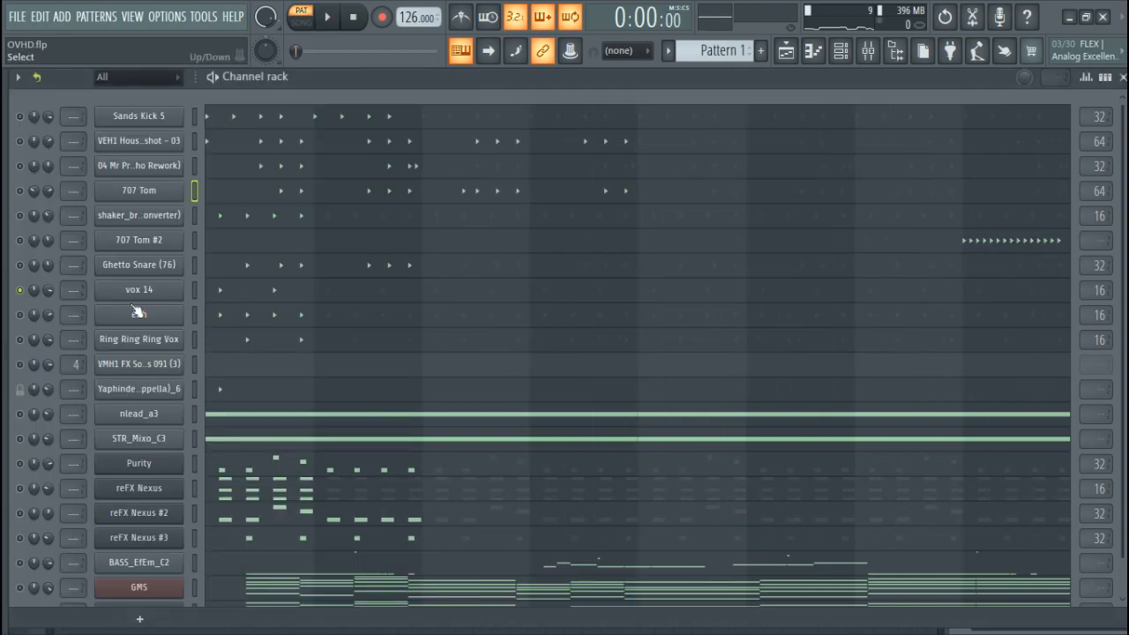
key("space")
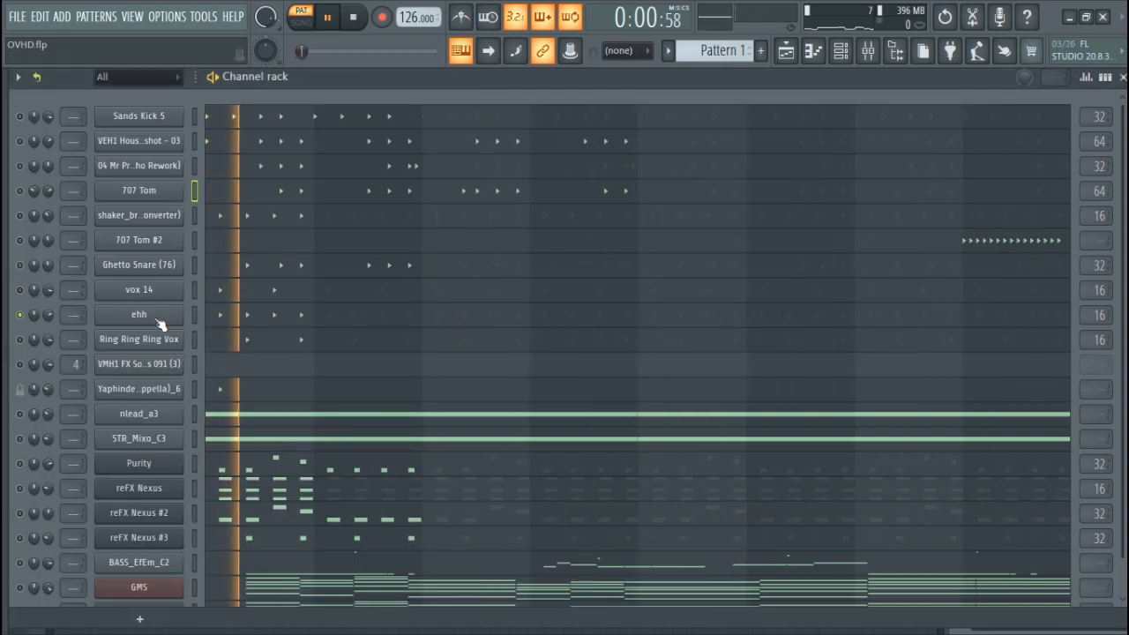
key("space")
Try the ehh sample with Reverse switched off and its start offset reset, and undo both changes
left_click(160, 323)
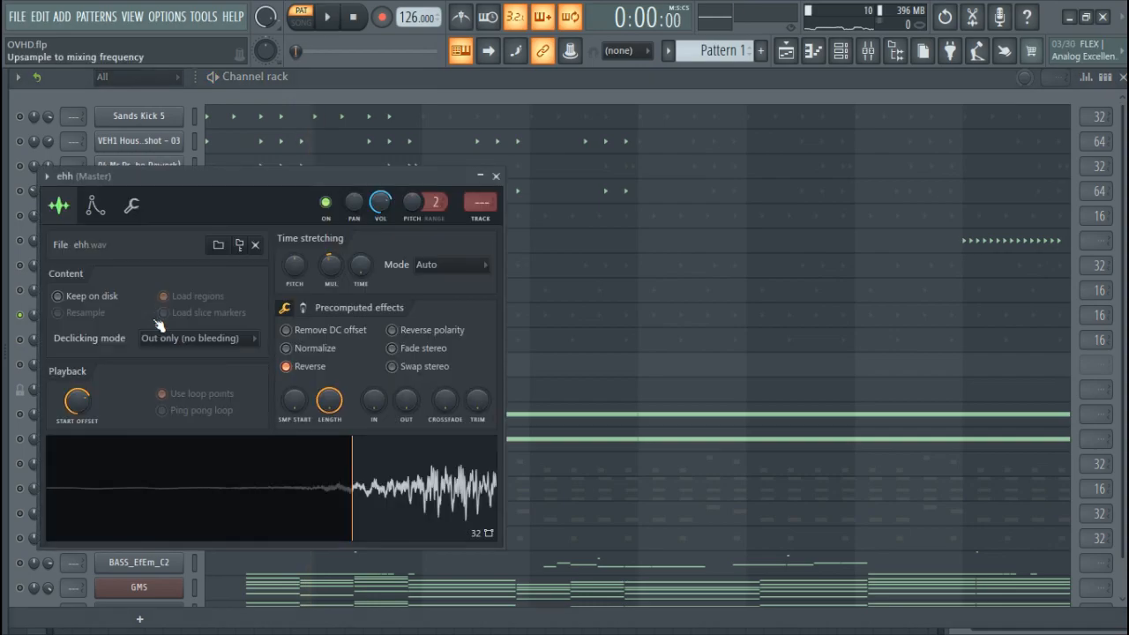
left_click(288, 366)
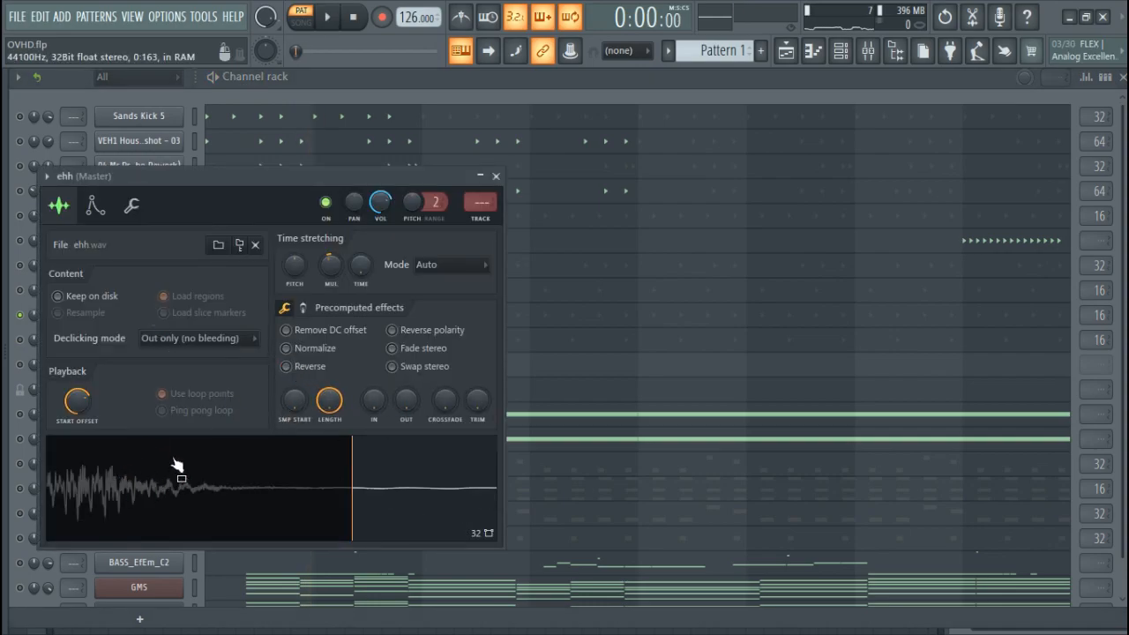
left_click_drag(75, 404, 75, 476)
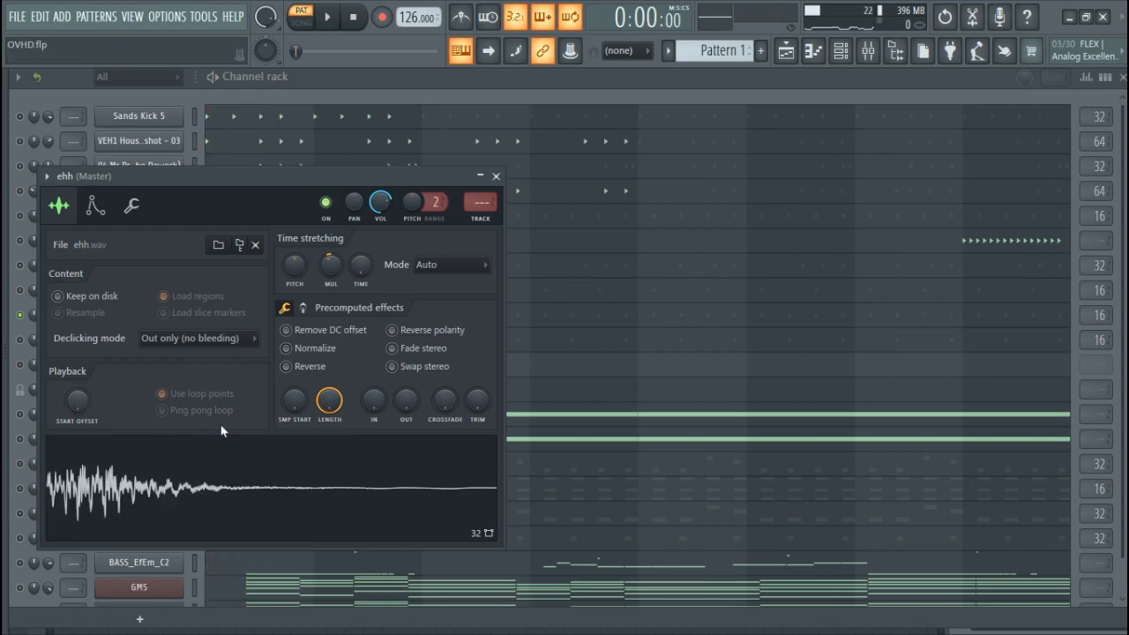
key("ctrl+z")
key("ctrl+z")
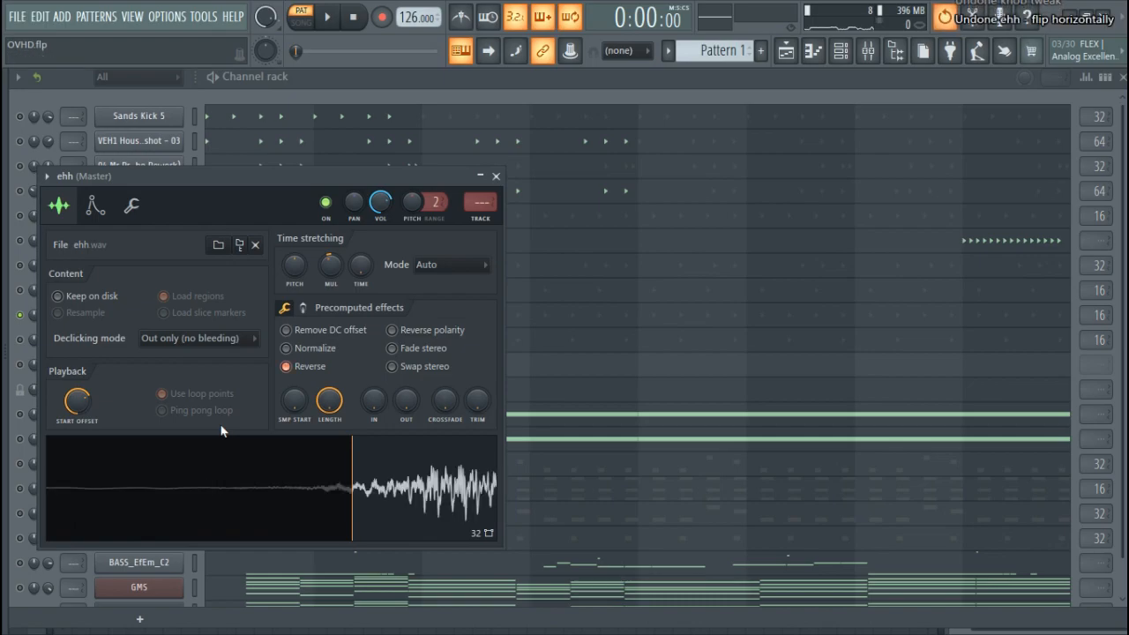
Try a higher start offset on the reversed ehh sample, undo it and close the sampler
mouse_move(87, 400)
left_mouse_down()
mouse_move(87, 434)
mouse_move(74, 422)
mouse_move(74, 374)
left_mouse_up()
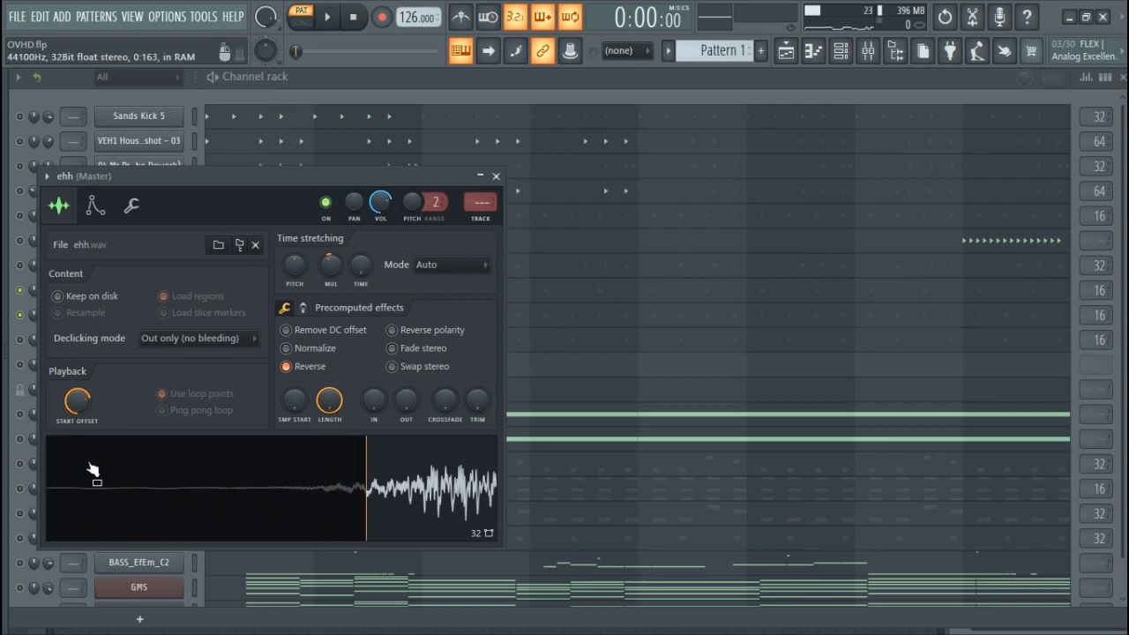
key("ctrl+z")
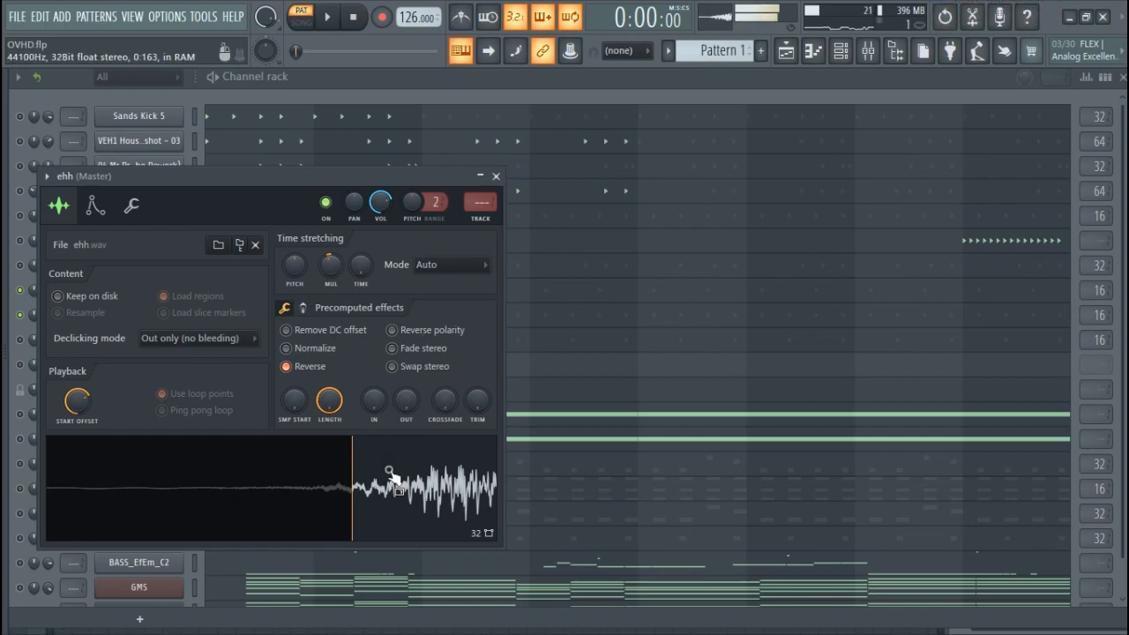
left_click(496, 175)
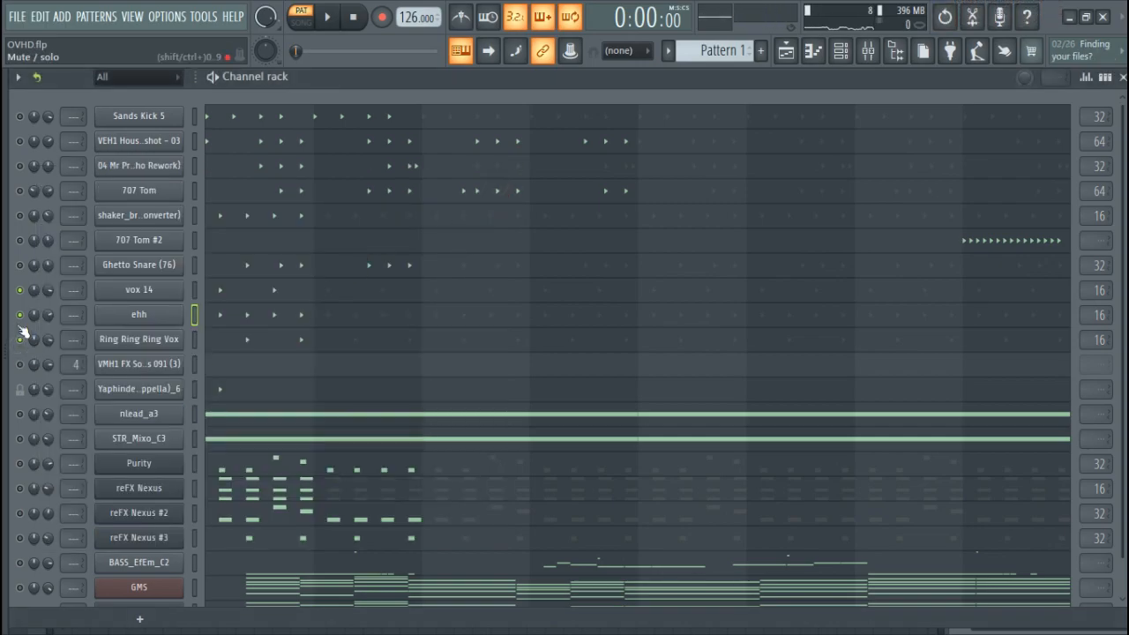
Play the soloed Ring Ring Ring Vox channel and inspect its waveform and start offset in the sampler
key("space")
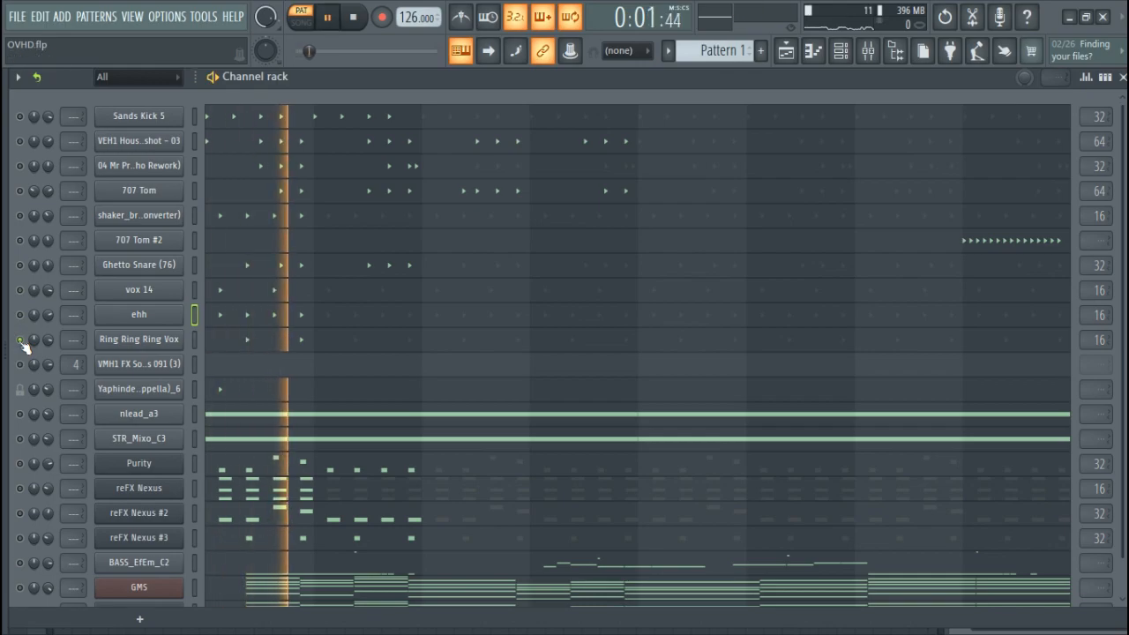
key("space")
left_click(132, 340)
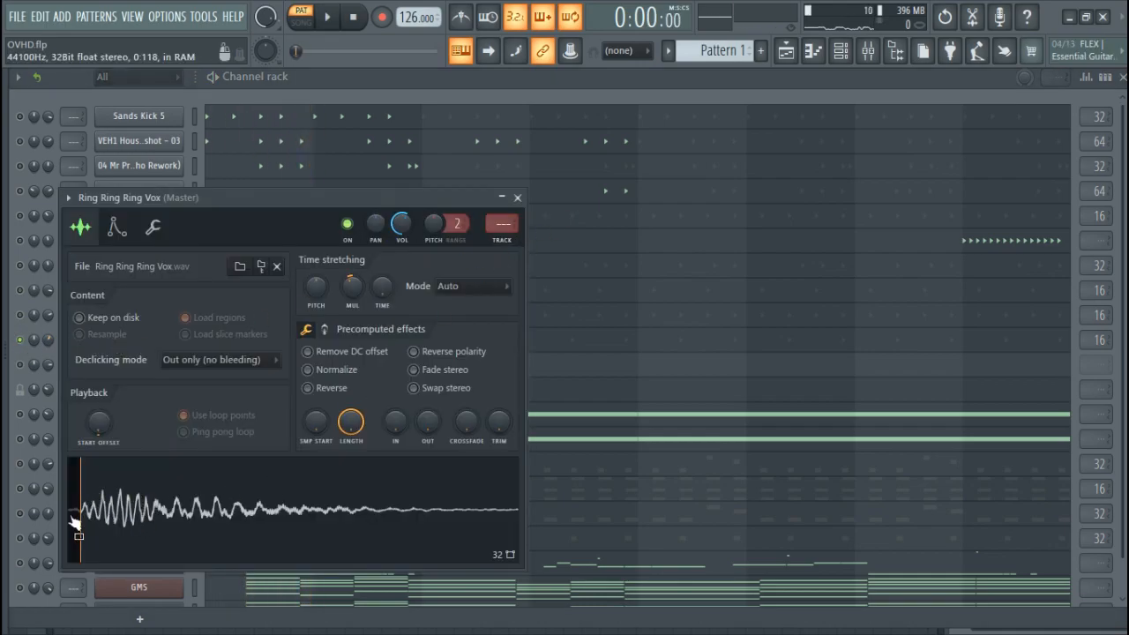
left_click(517, 197)
Examine the sustained notes of the nlead_a3 and STR_Mixo_C3 channels in the piano roll and return to the Channel rack
left_click(188, 414)
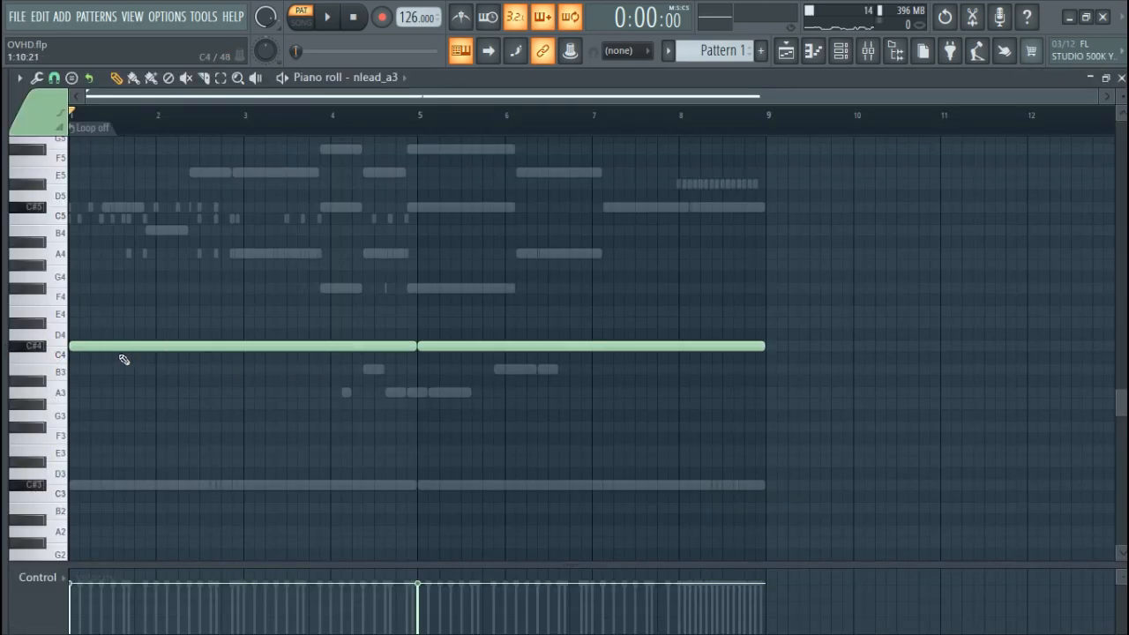
left_click(840, 51)
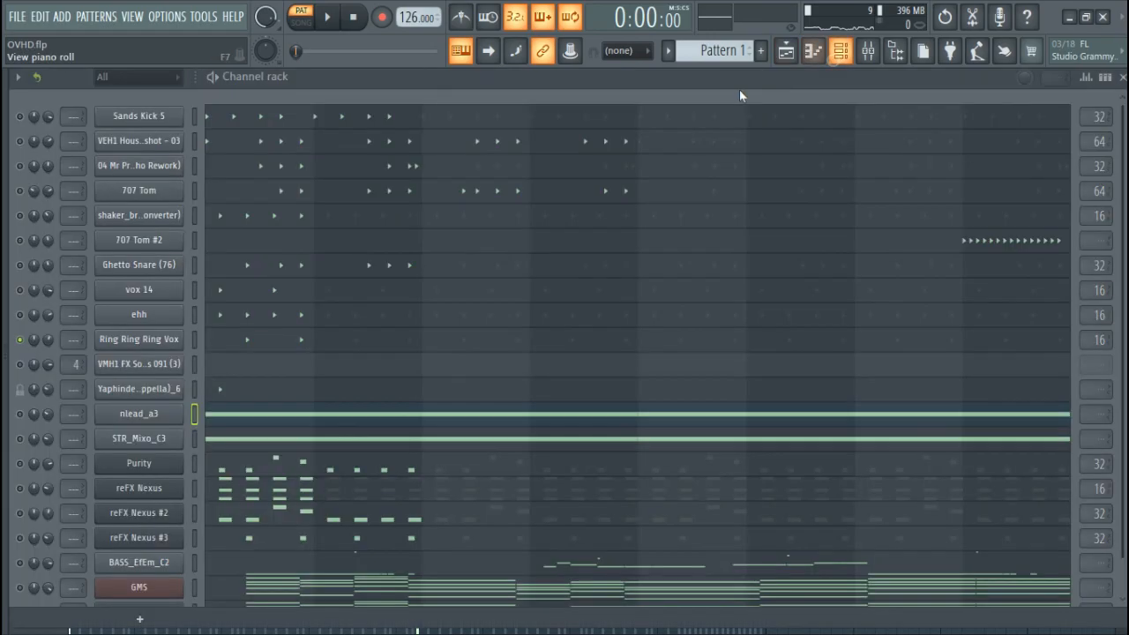
left_click(243, 441)
scroll(96, 454, "down", 3)
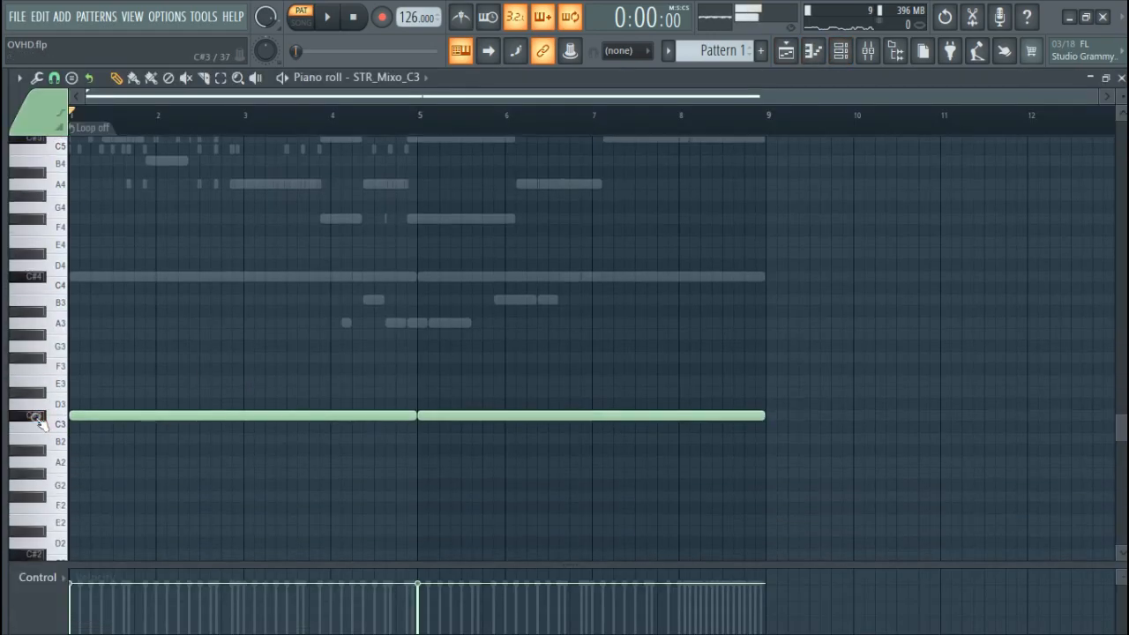
left_click(840, 50)
Solo the Purity channel, start playback, and show the Strings preset list in its plugin window
scroll(266, 452, "down", 1)
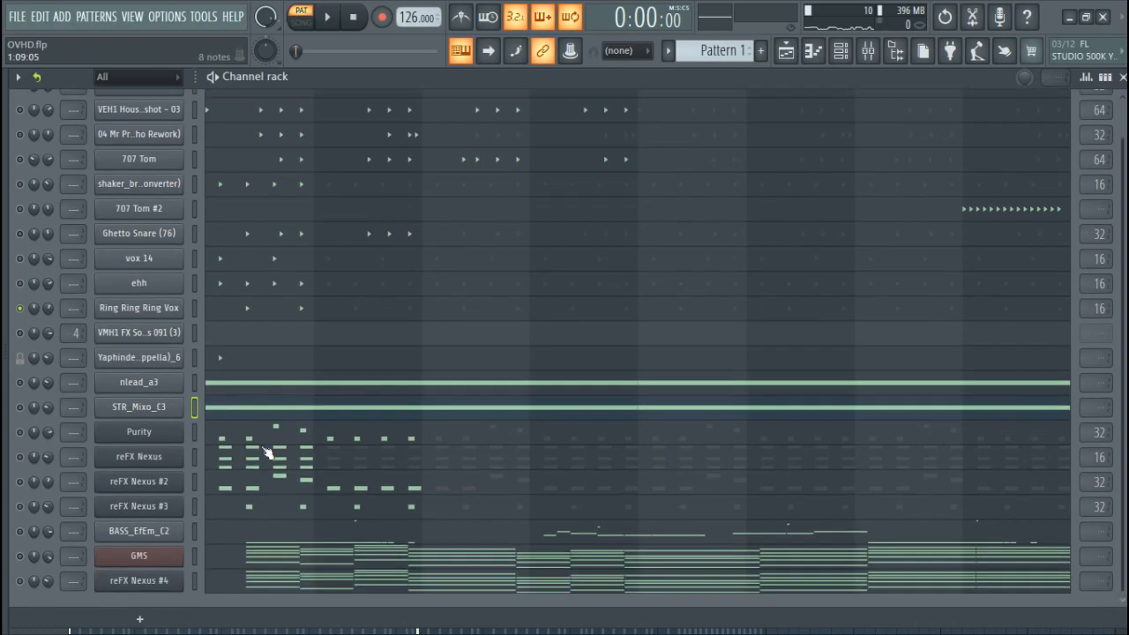
right_click(21, 430)
key("space")
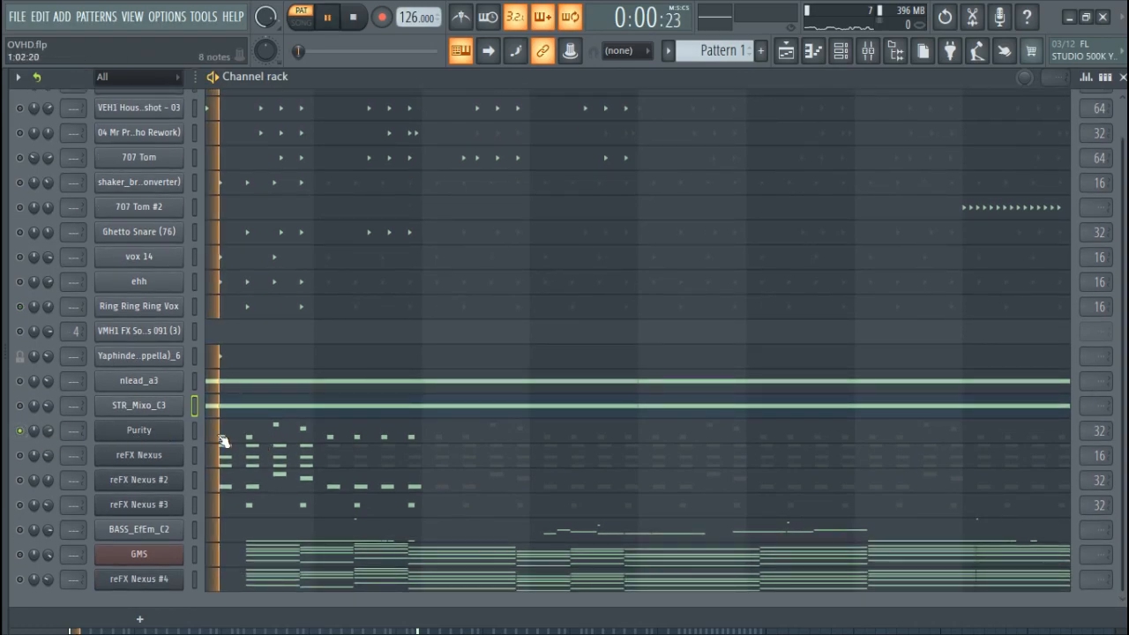
left_click(176, 437)
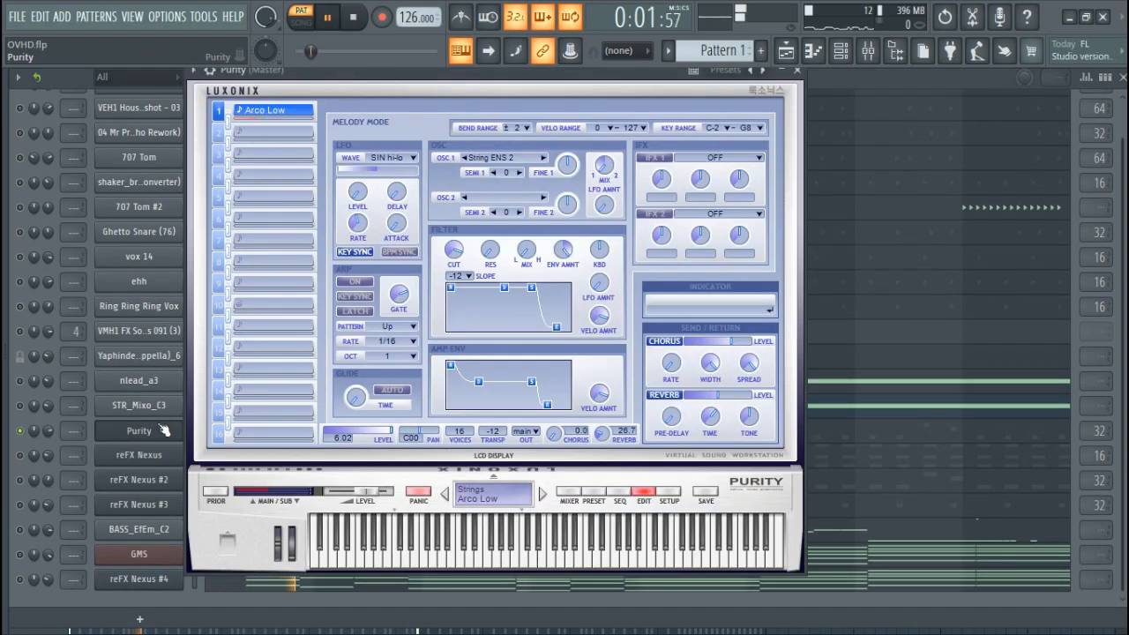
left_click(592, 490)
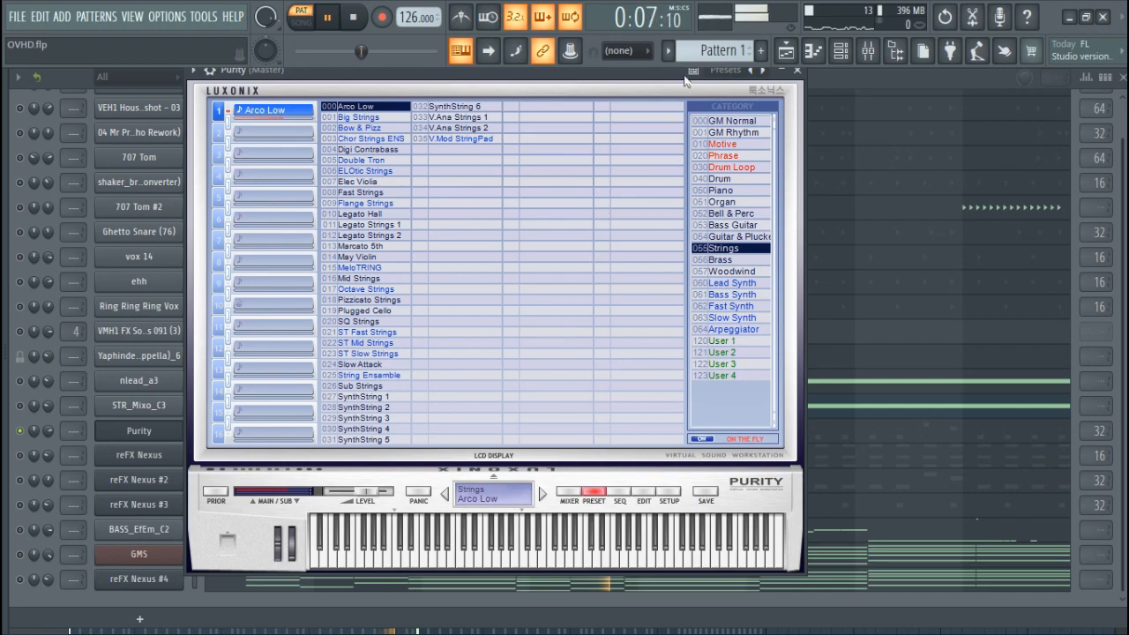
Close the Purity plugin window, audition the channel's notes in the piano roll and return to the Channel rack
left_click(797, 70)
key("space")
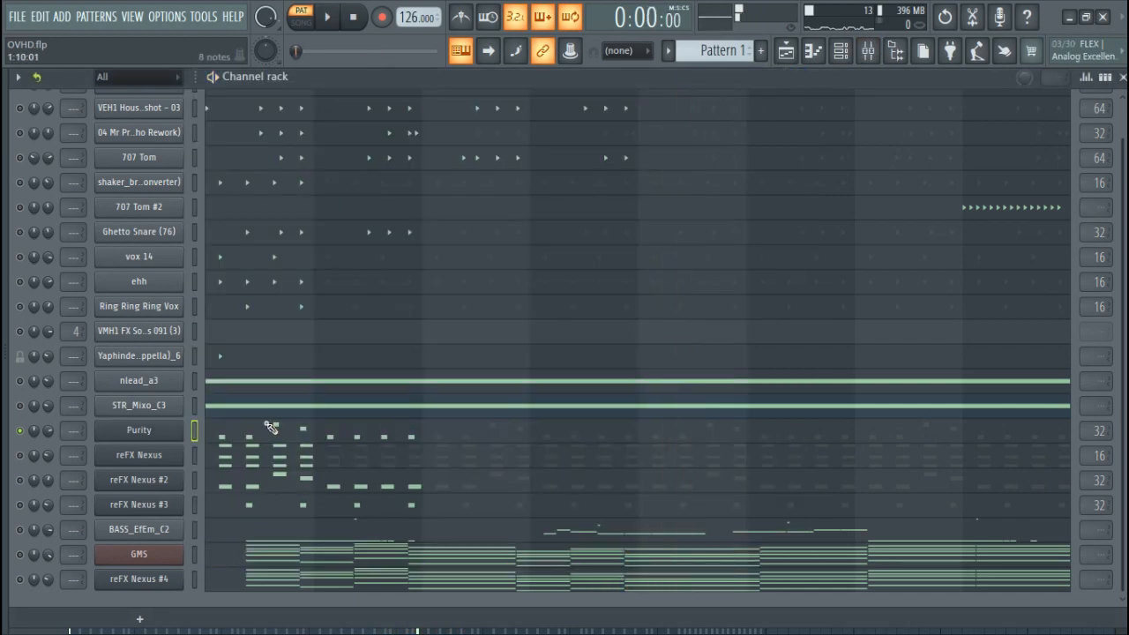
left_click(271, 429)
key("space")
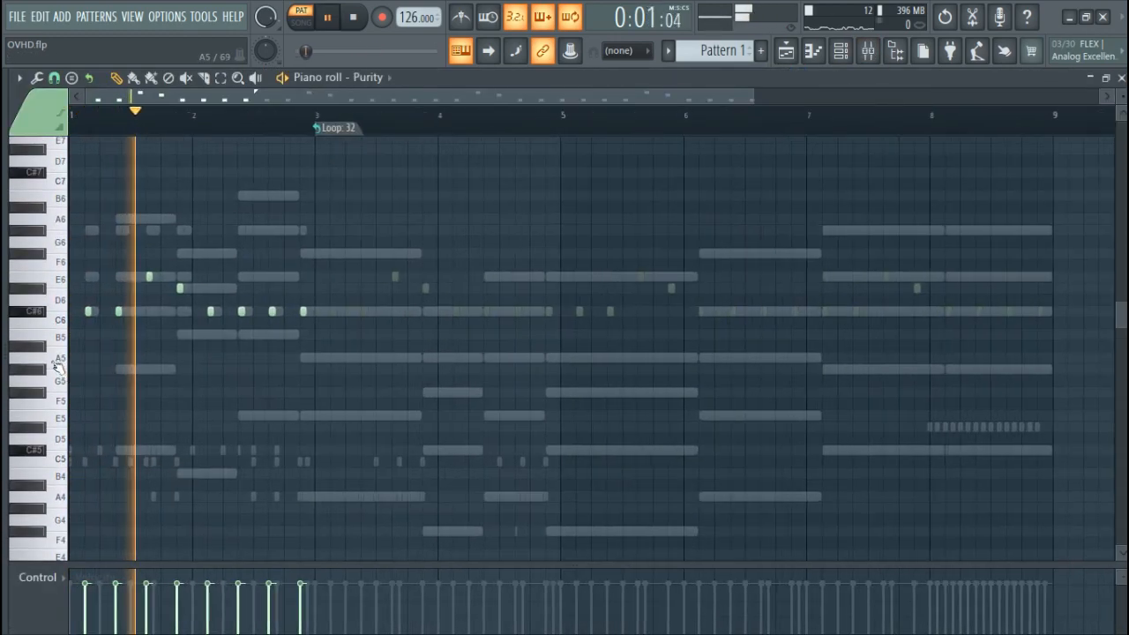
scroll(58, 366, "up", 2, "ctrl")
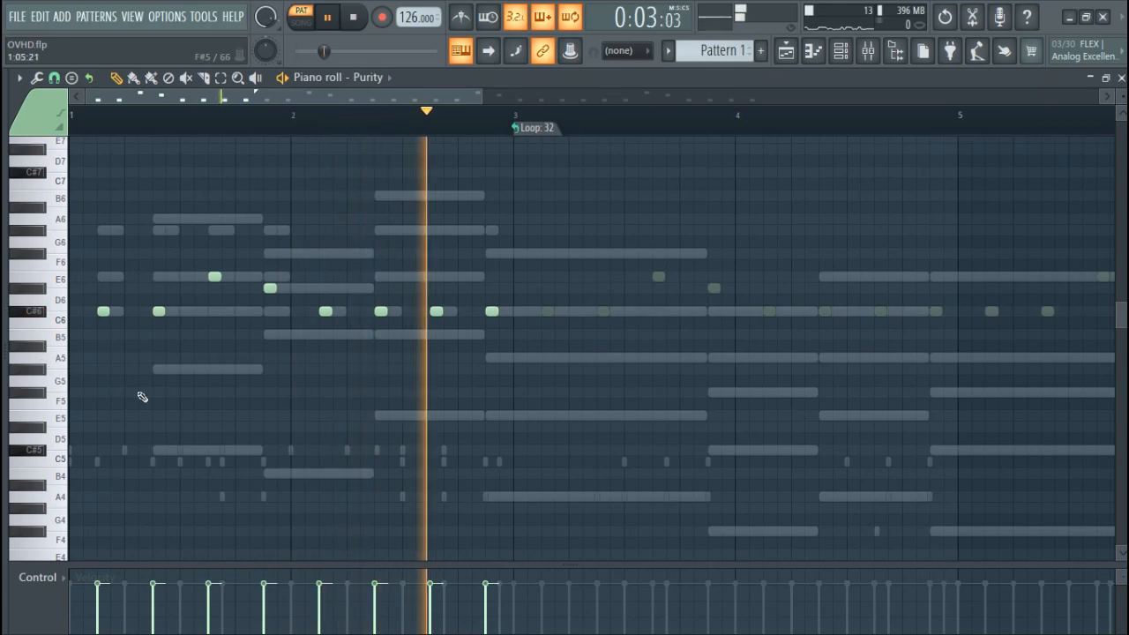
scroll(141, 397, "down", 1, "ctrl")
key("space")
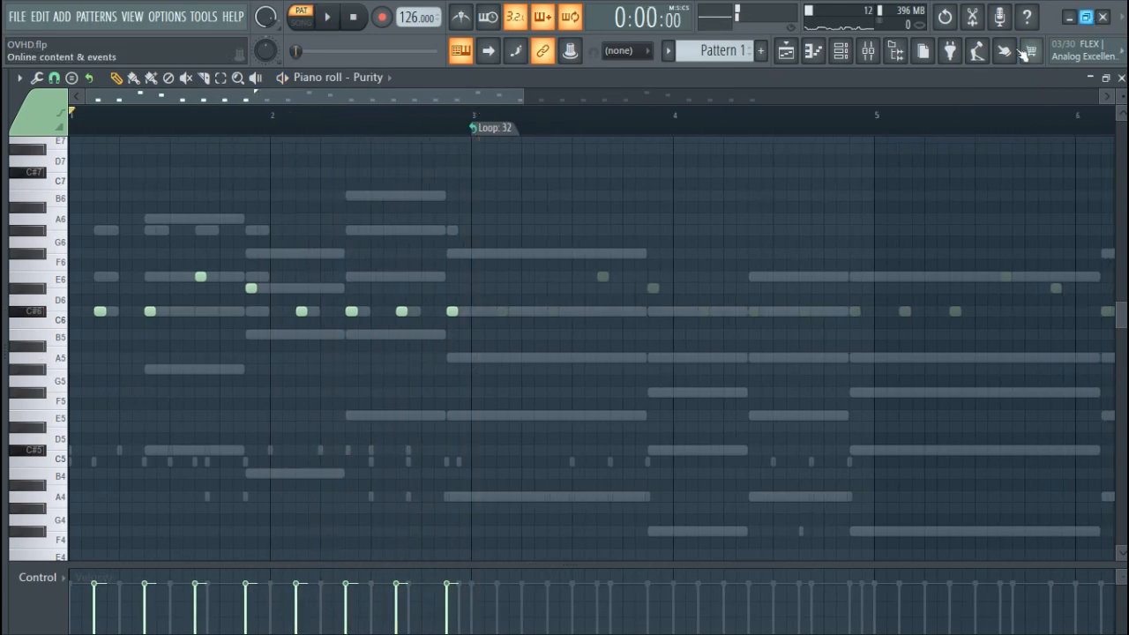
left_click(841, 55)
Solo the reFX Nexus channel, audition its chords in the piano roll and return to the Channel rack
left_click(20, 455)
key("space")
left_click(227, 460)
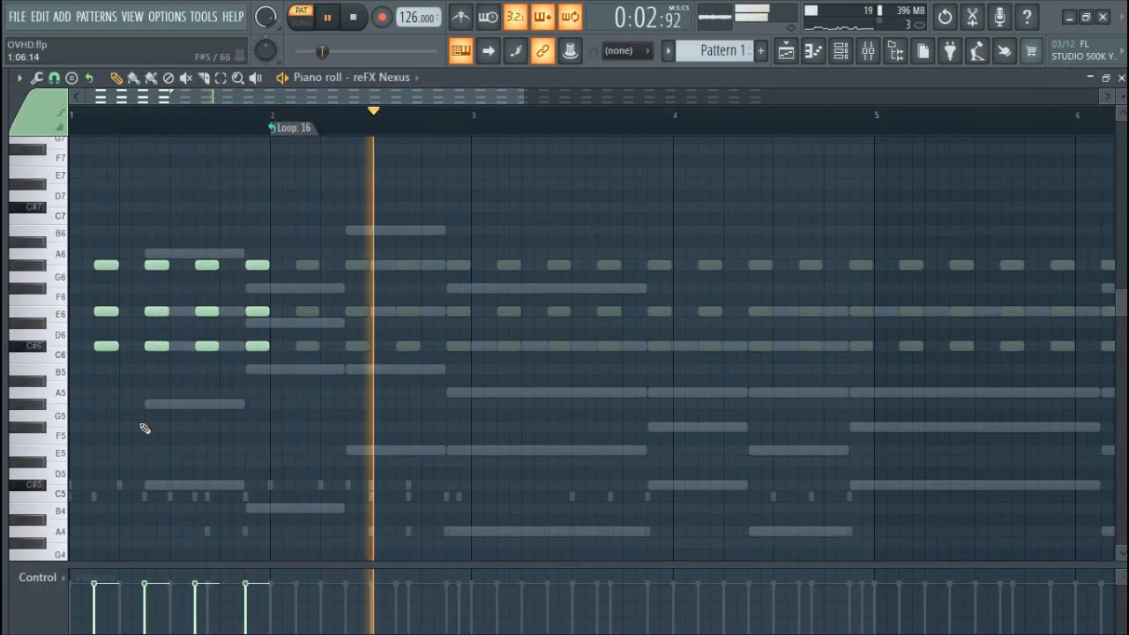
key("space")
left_click(840, 50)
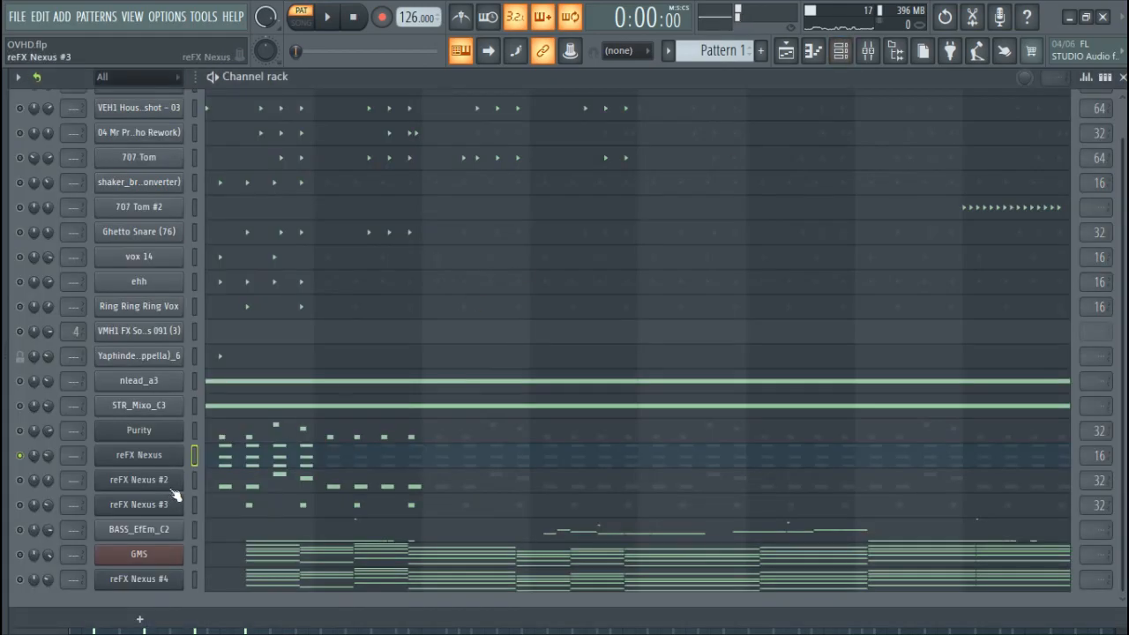
Inspect the reFX Nexus channel's selected preset in the Single Layer Leads list and close the plugin window
left_click(164, 455)
scroll(506, 297, "up", 3)
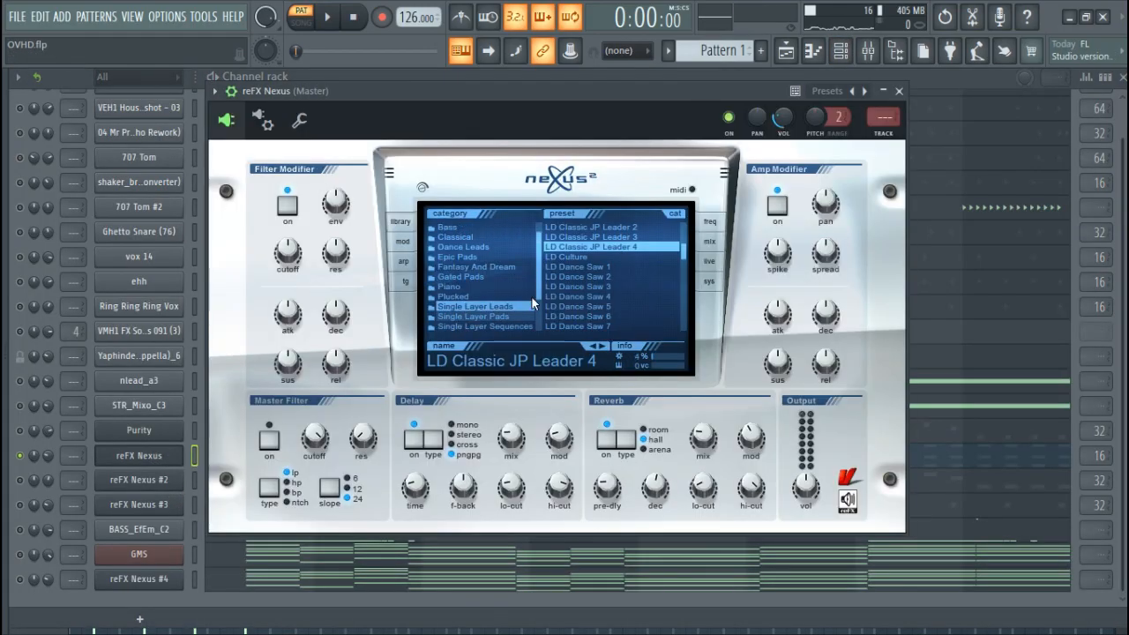
scroll(589, 308, "up", 2)
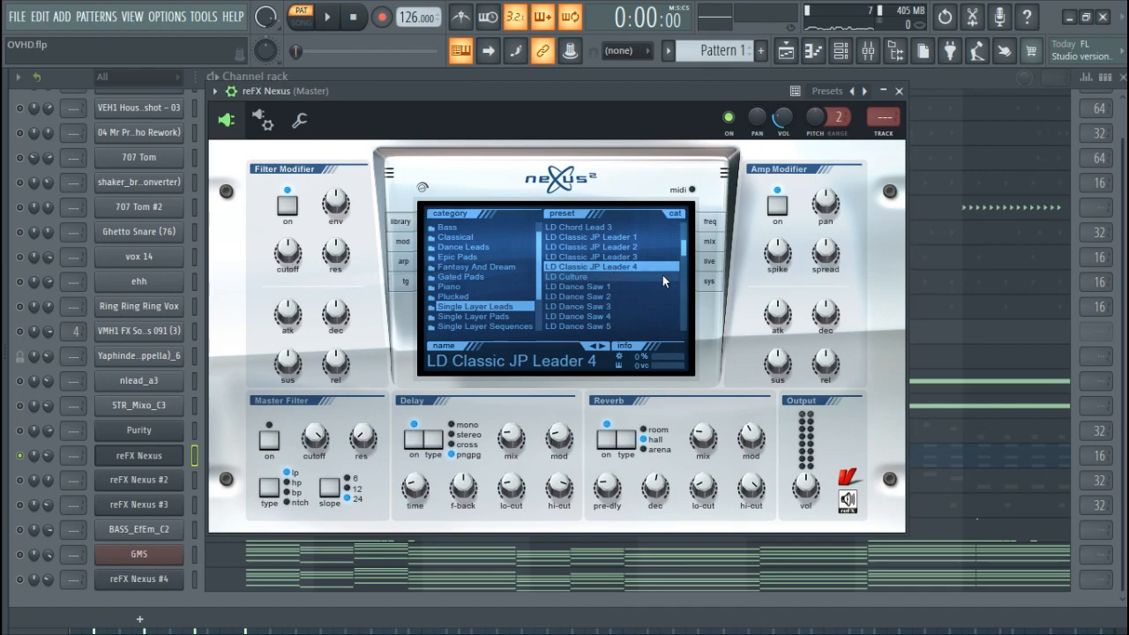
left_click(899, 92)
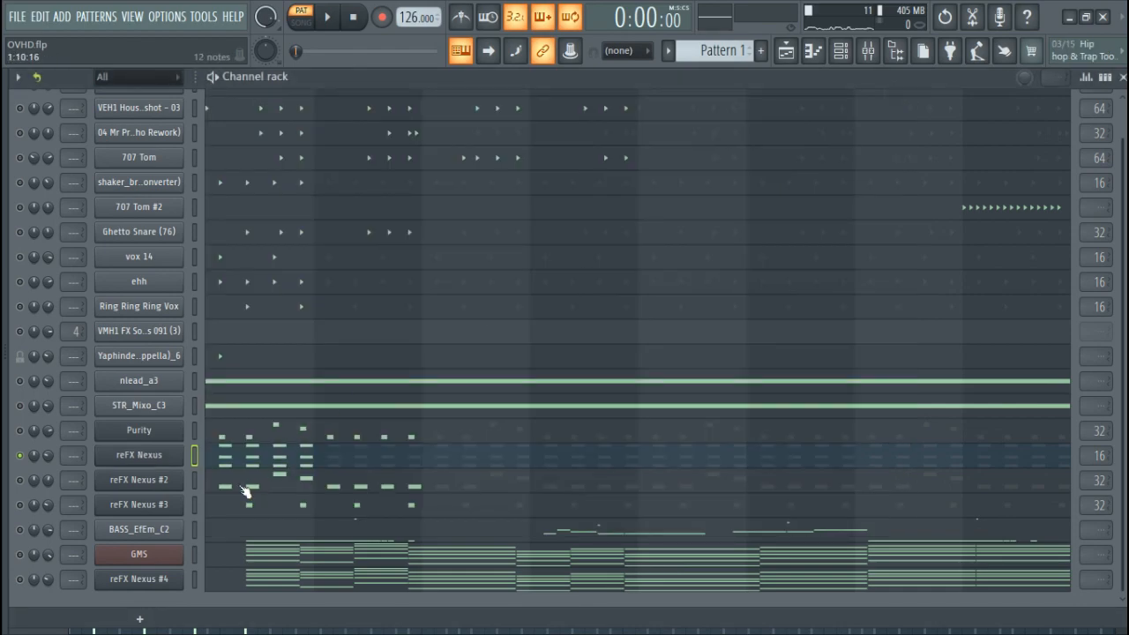
Inspect the preset of the reFX Nexus #2 channel, audition its notes in the piano roll and return to the Channel rack
left_click(163, 482)
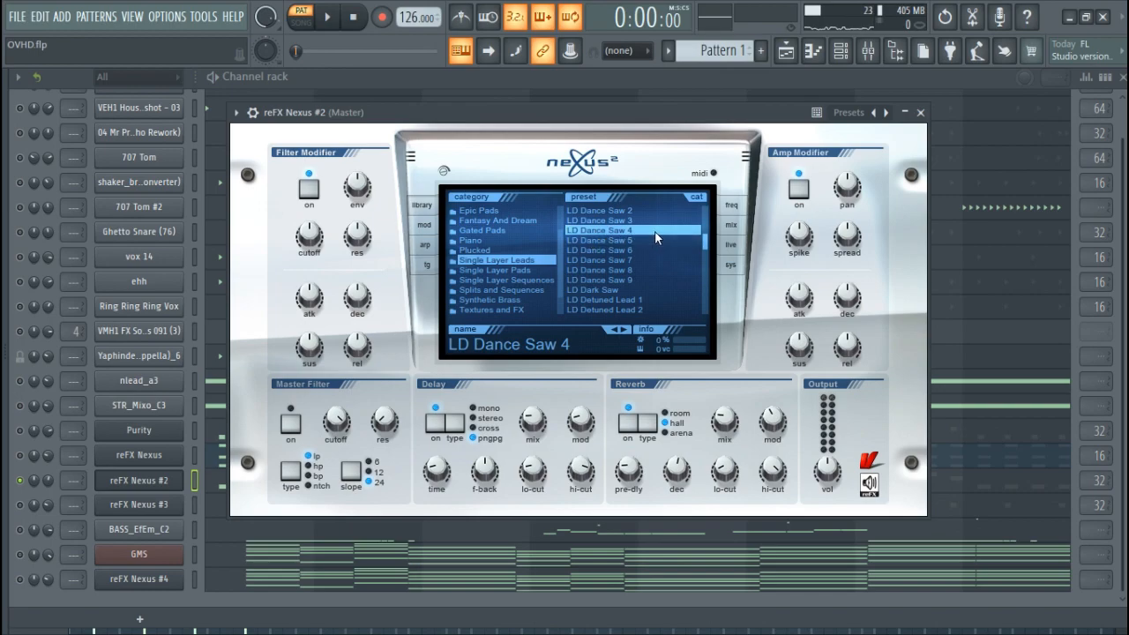
left_click(920, 112)
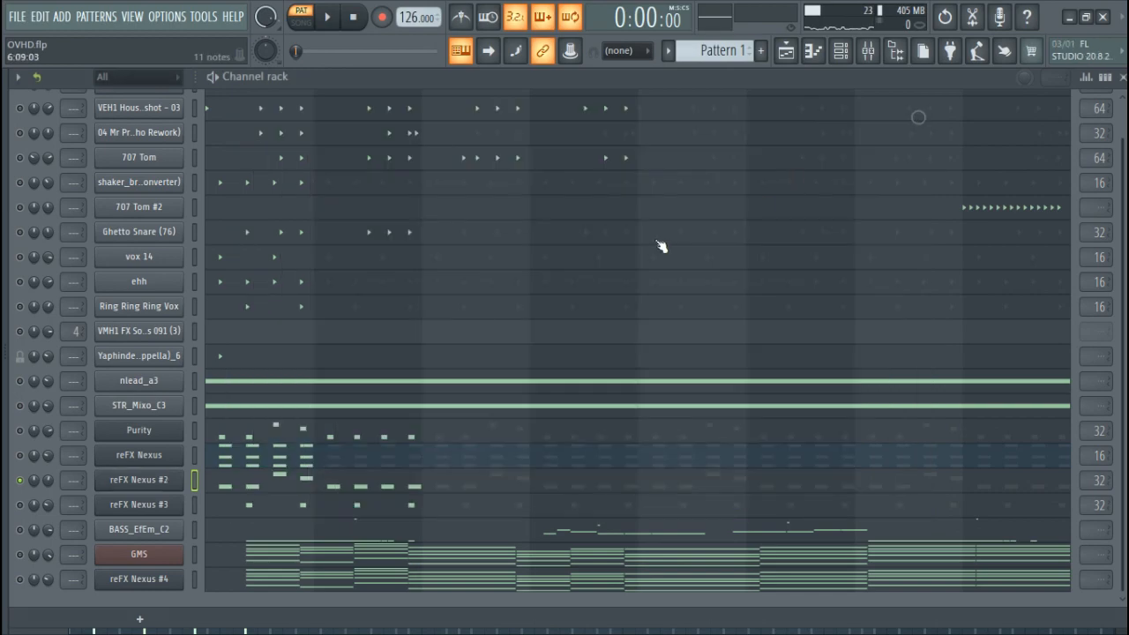
left_click(210, 488)
left_click(112, 345)
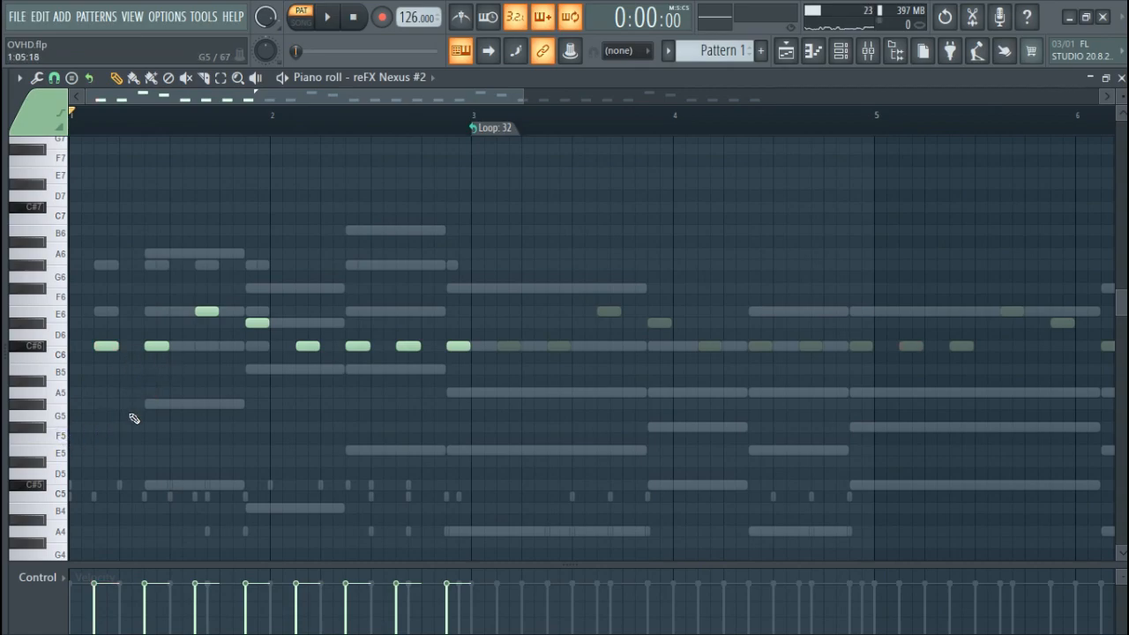
key("space")
scroll(135, 447, "up", 1)
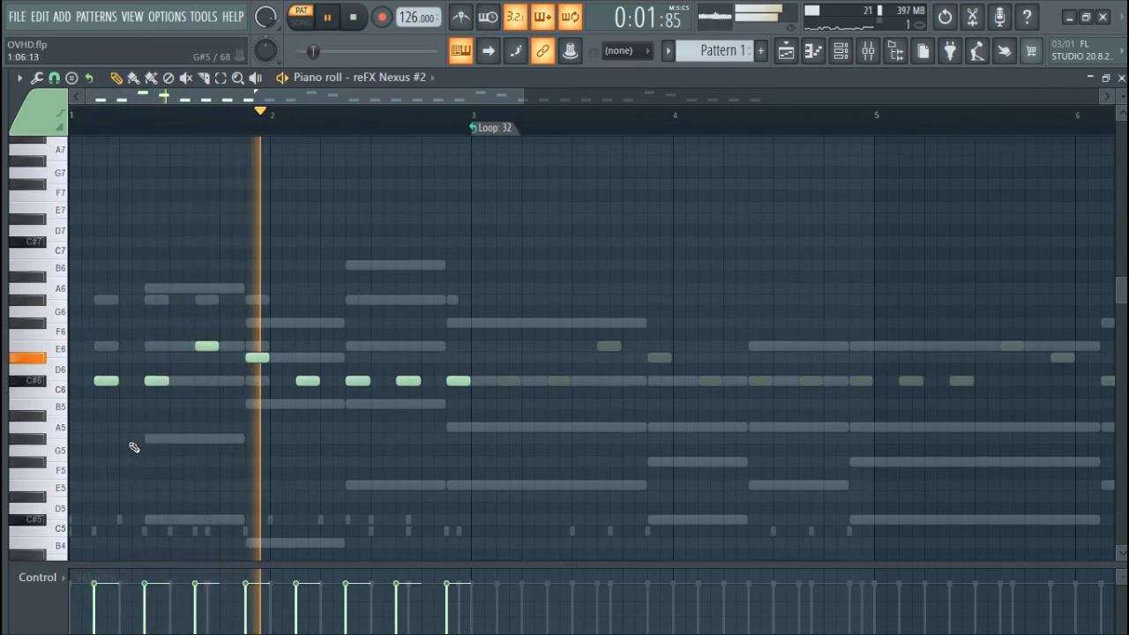
left_click(843, 53)
key("space")
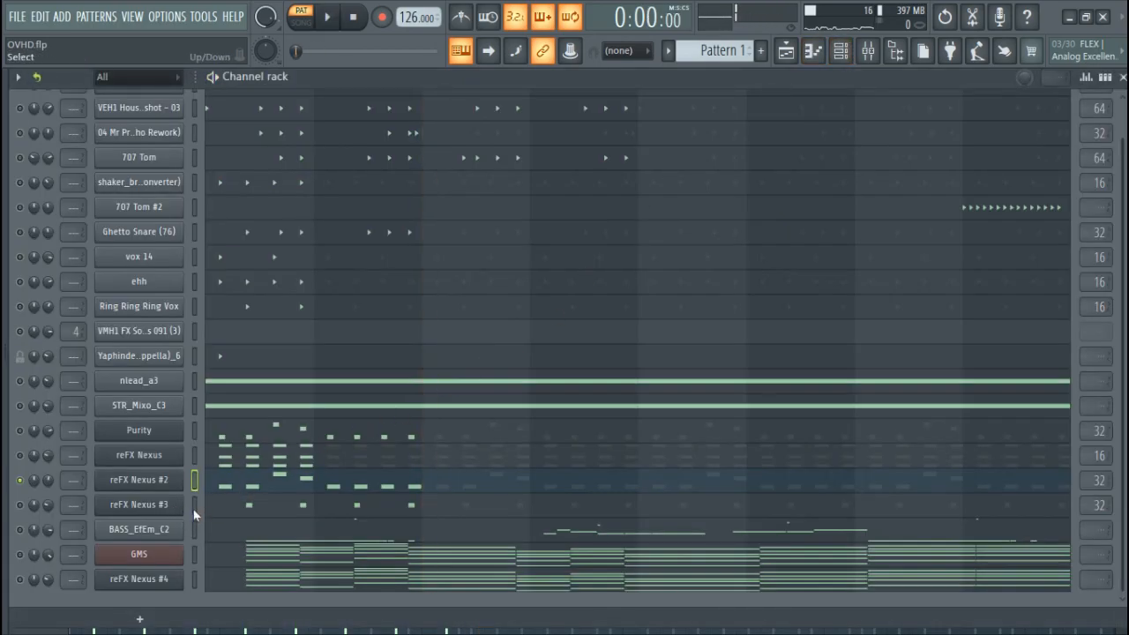
Solo the reFX Nexus #3 channel, examine its preset in the XP Dance Vol.2 list and audition its pattern
right_click(20, 505)
left_click(171, 512)
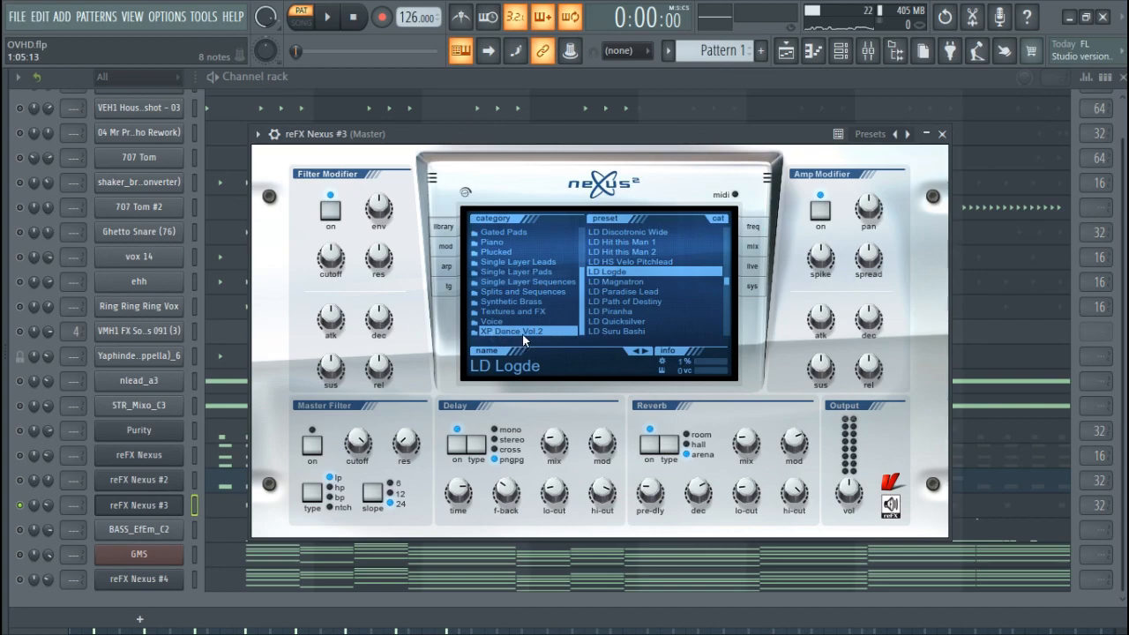
scroll(526, 284, "up", 2)
scroll(526, 283, "down", 2)
scroll(632, 278, "down", 2)
scroll(639, 281, "up", 4)
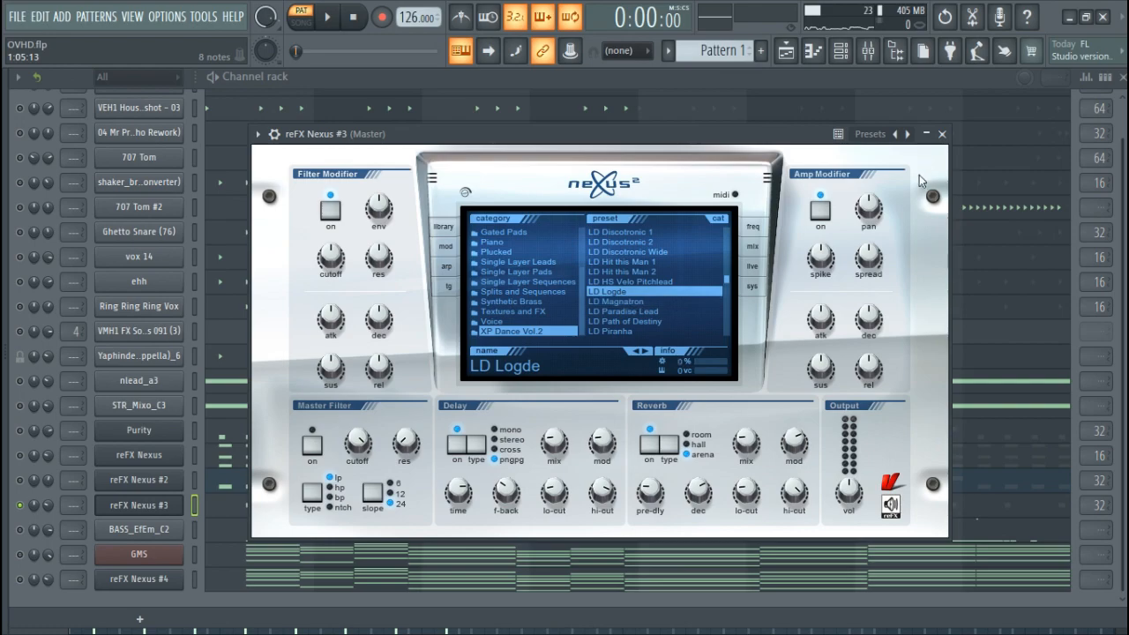
left_click(942, 134)
key("space")
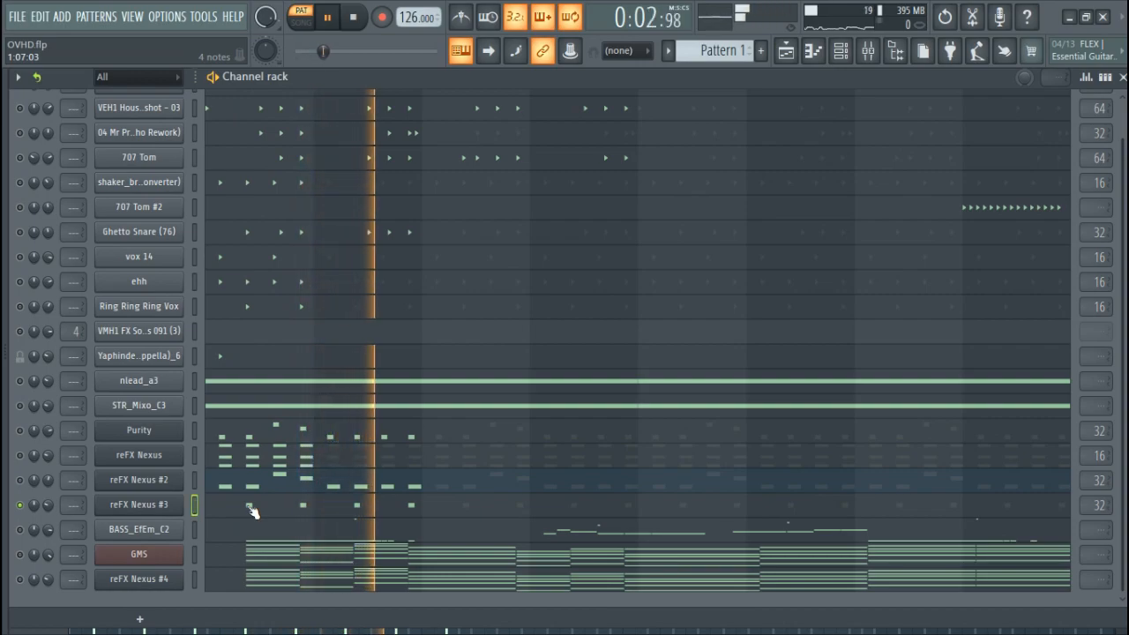
key("space")
Solo the BASS_EfEm_C2 channel and show its full bass line in the piano roll
left_click(22, 530)
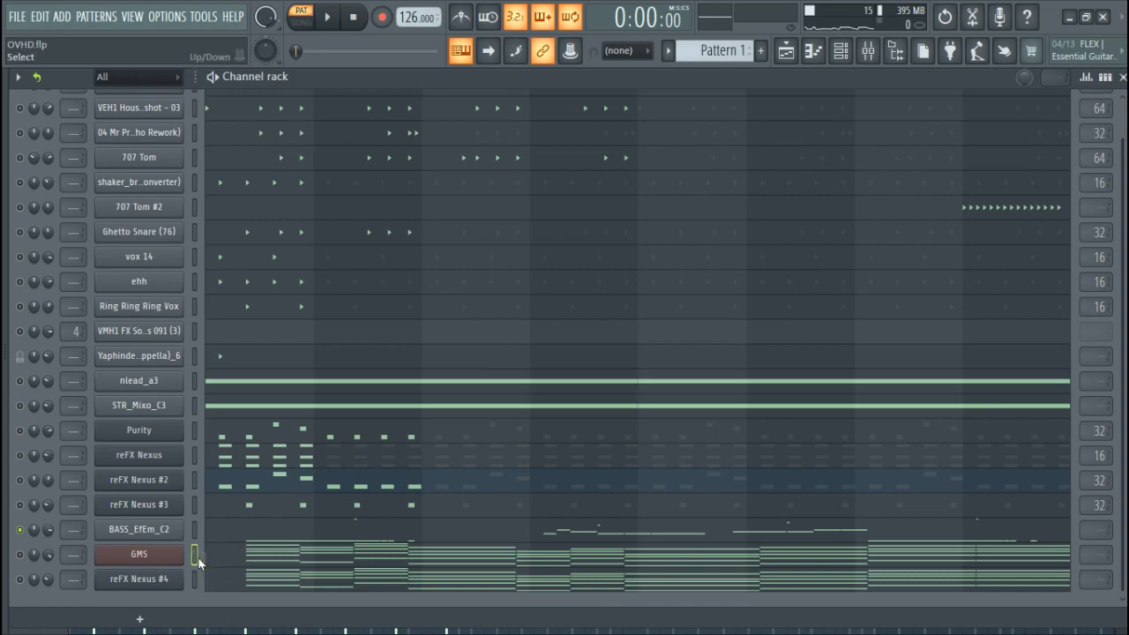
left_click(221, 535)
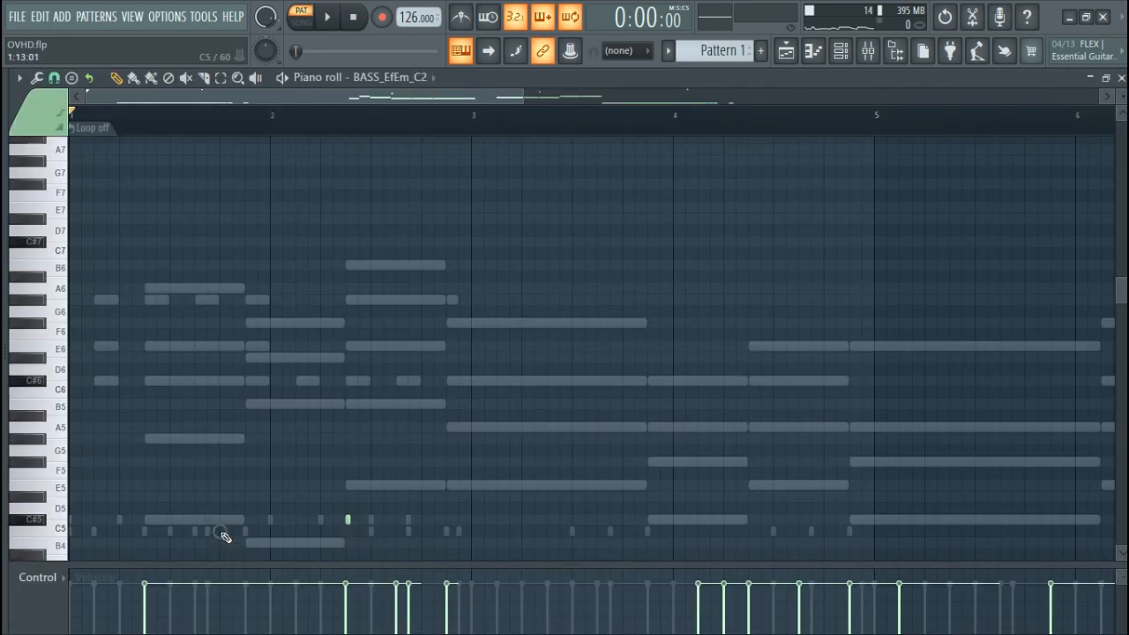
scroll(247, 422, "down", 9)
scroll(383, 414, "down", 1)
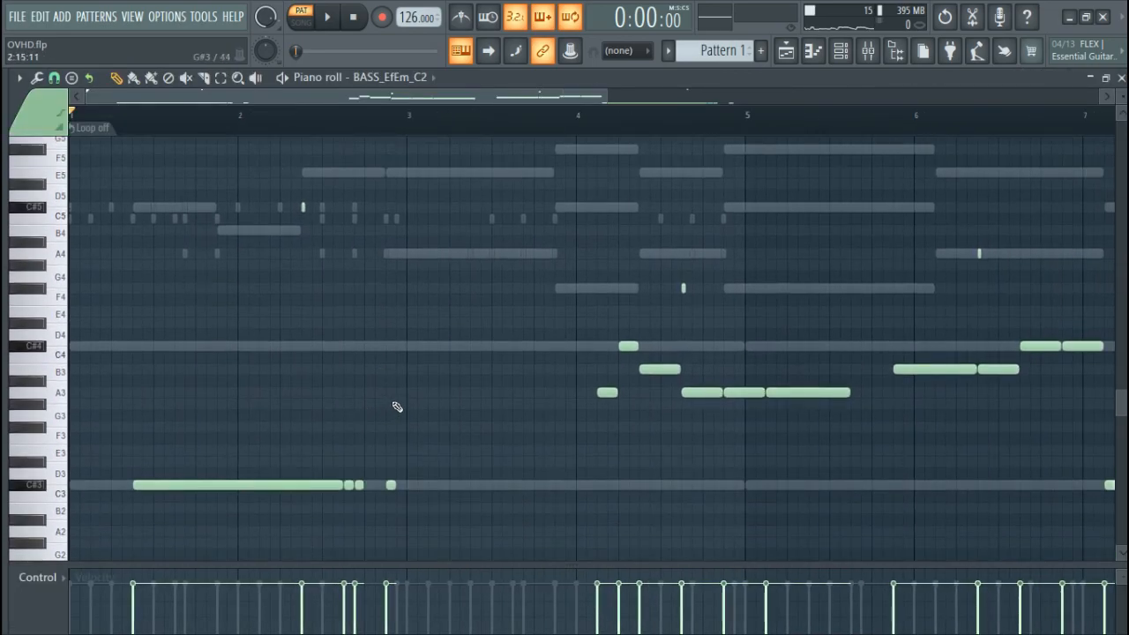
scroll(397, 406, "down", 2)
scroll(396, 407, "down", 1)
Play the bass line through, review its notes once more in the piano roll and return to the Channel rack
key("space")
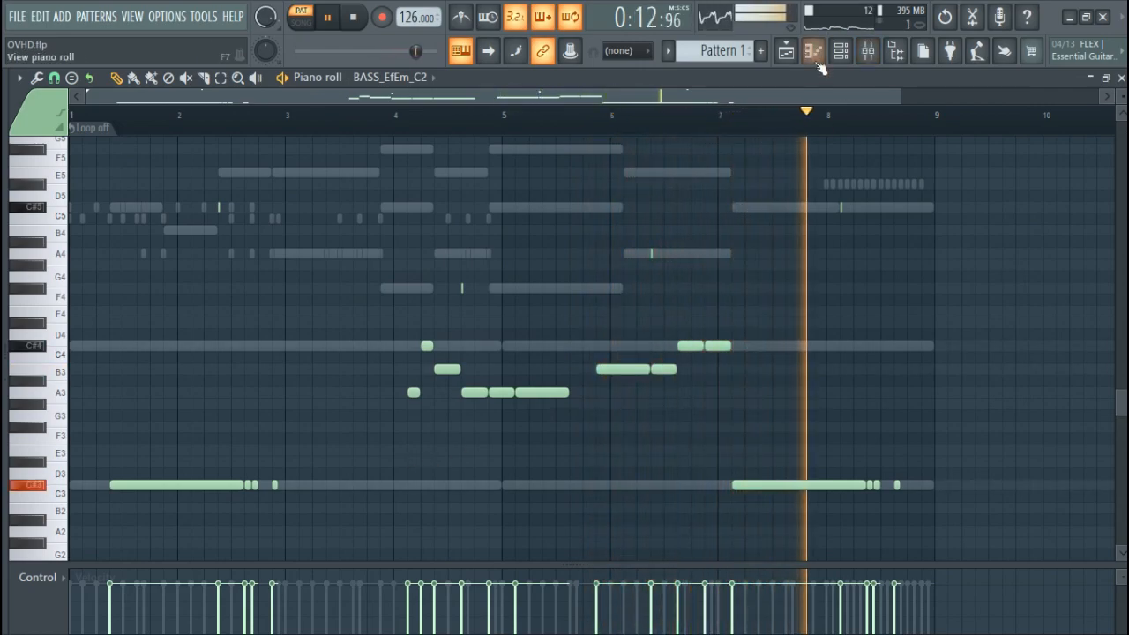
key("space")
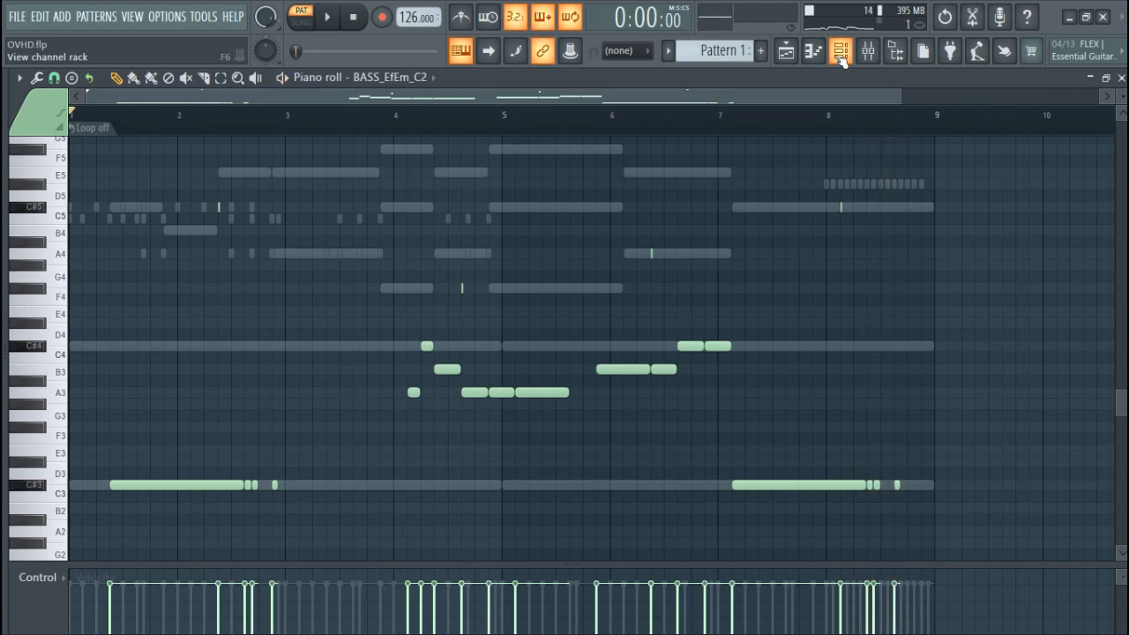
left_click(841, 53)
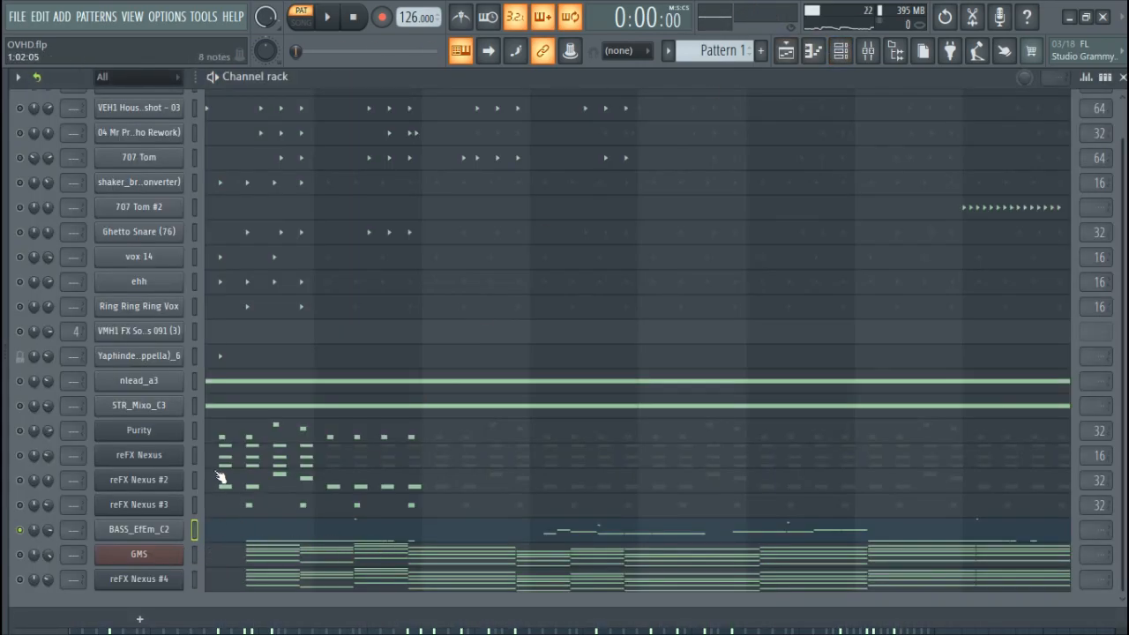
left_click(260, 537)
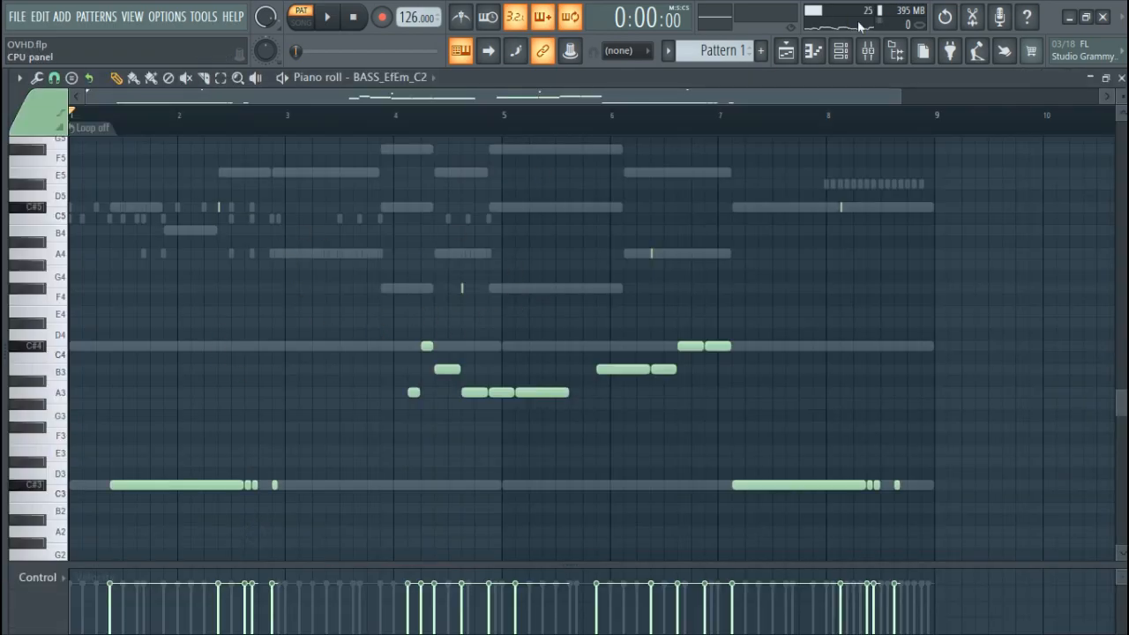
left_click(839, 52)
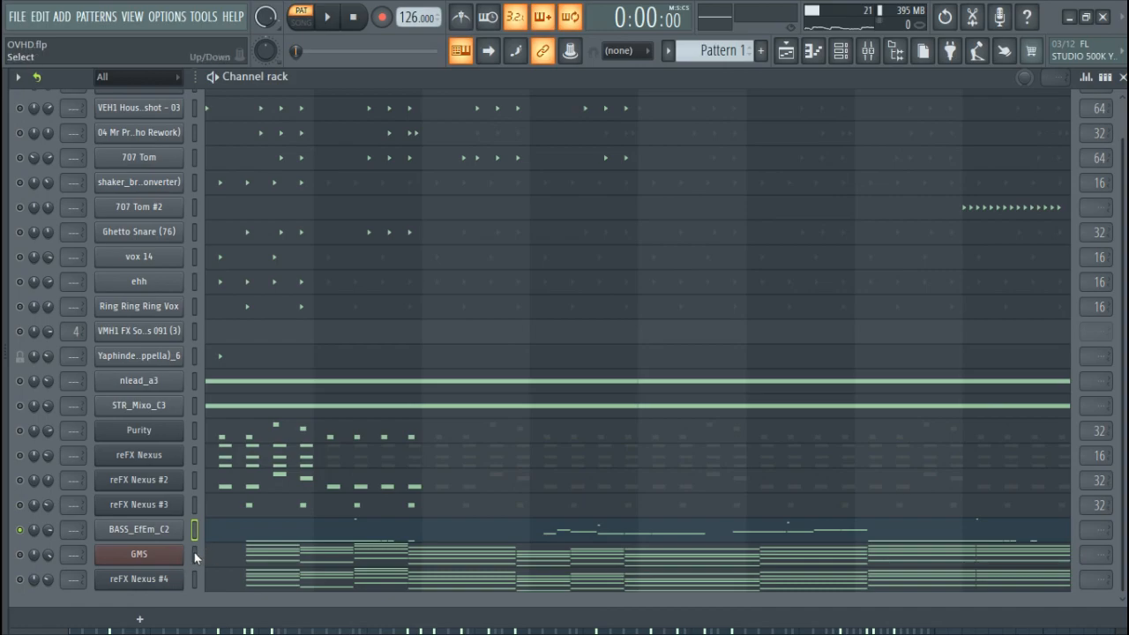
Inspect the GMS channel's synth settings, audition its chords in the piano roll and return to the Channel rack
left_click(104, 558)
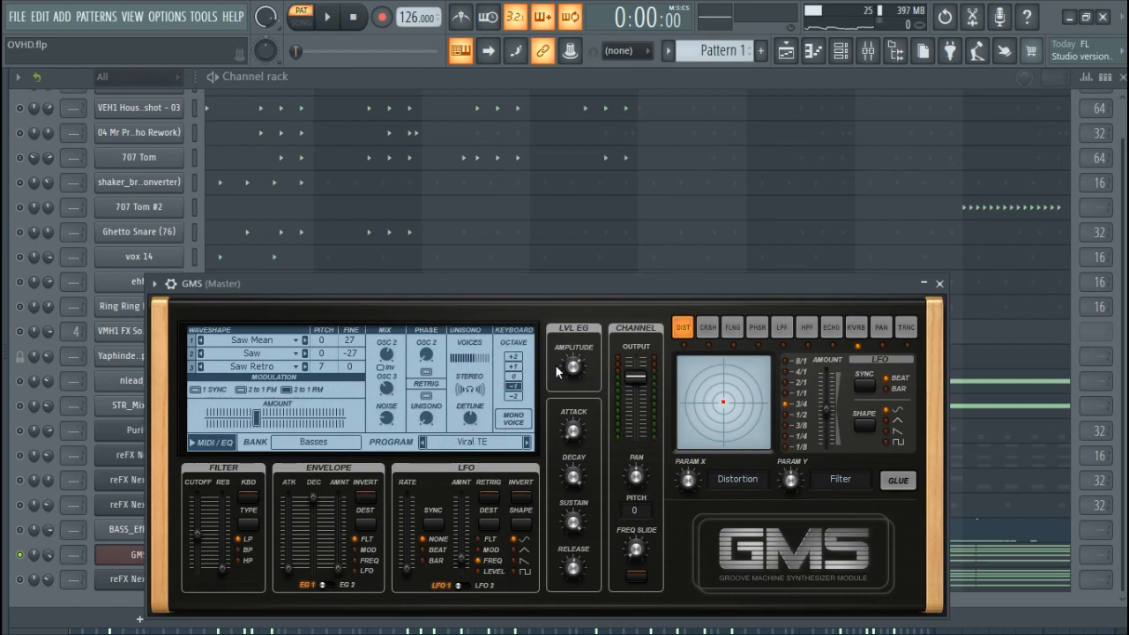
left_click(936, 286)
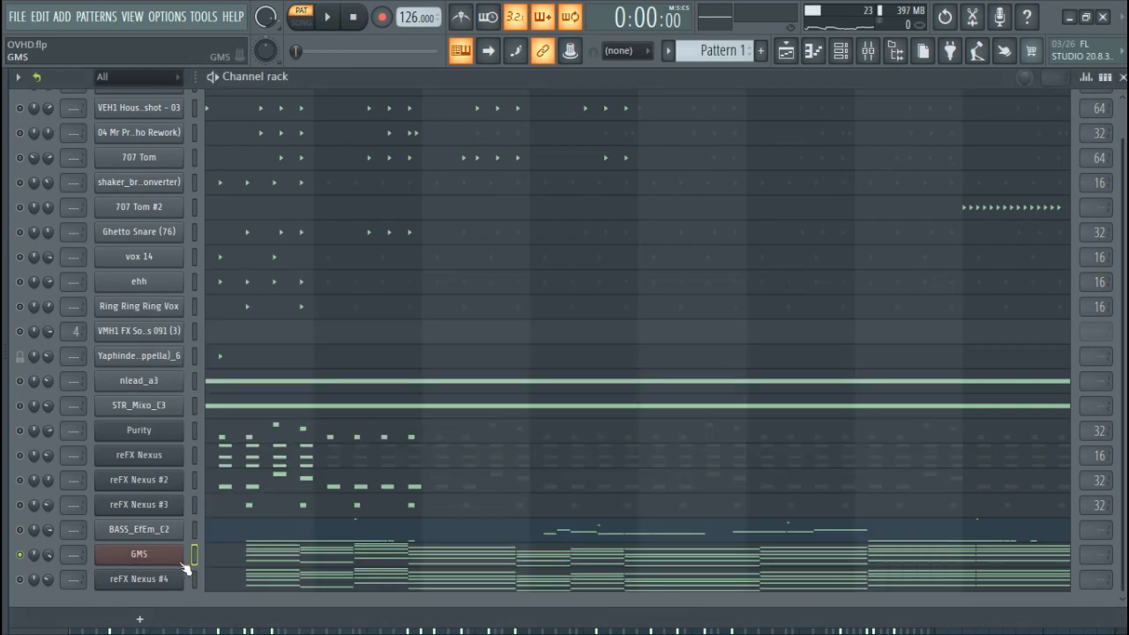
left_click(223, 562)
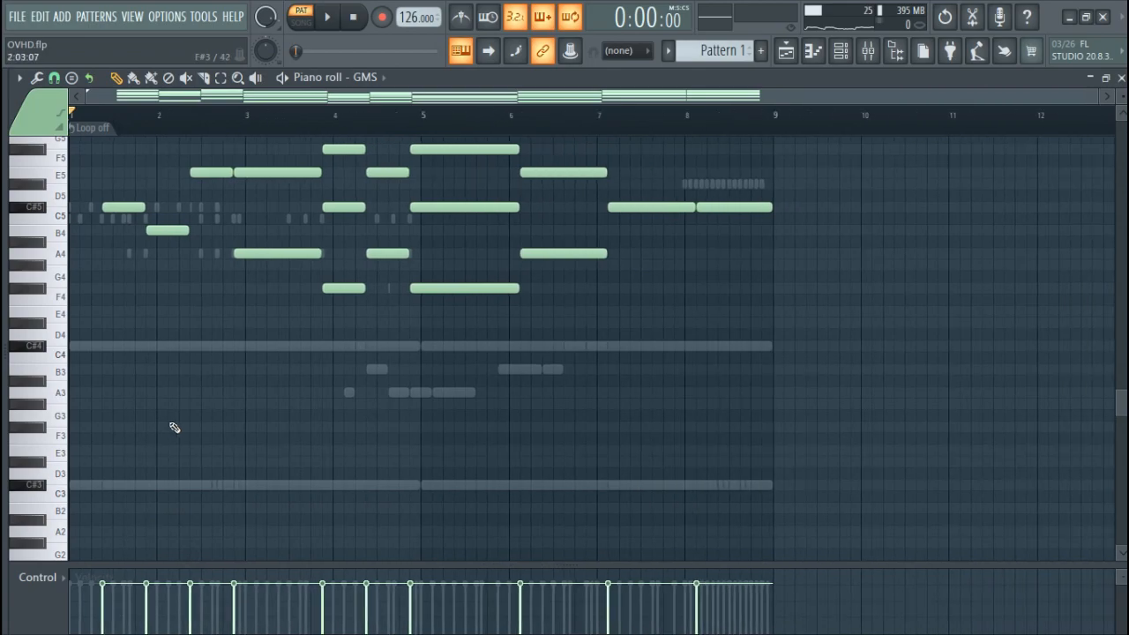
key("space")
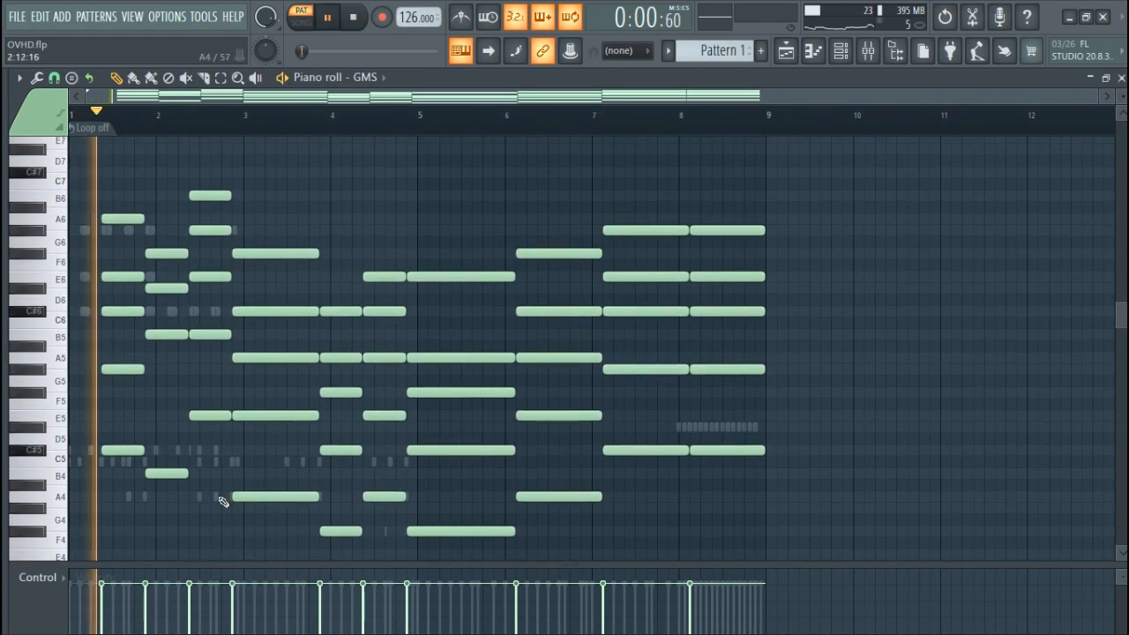
scroll(219, 501, "down", 2)
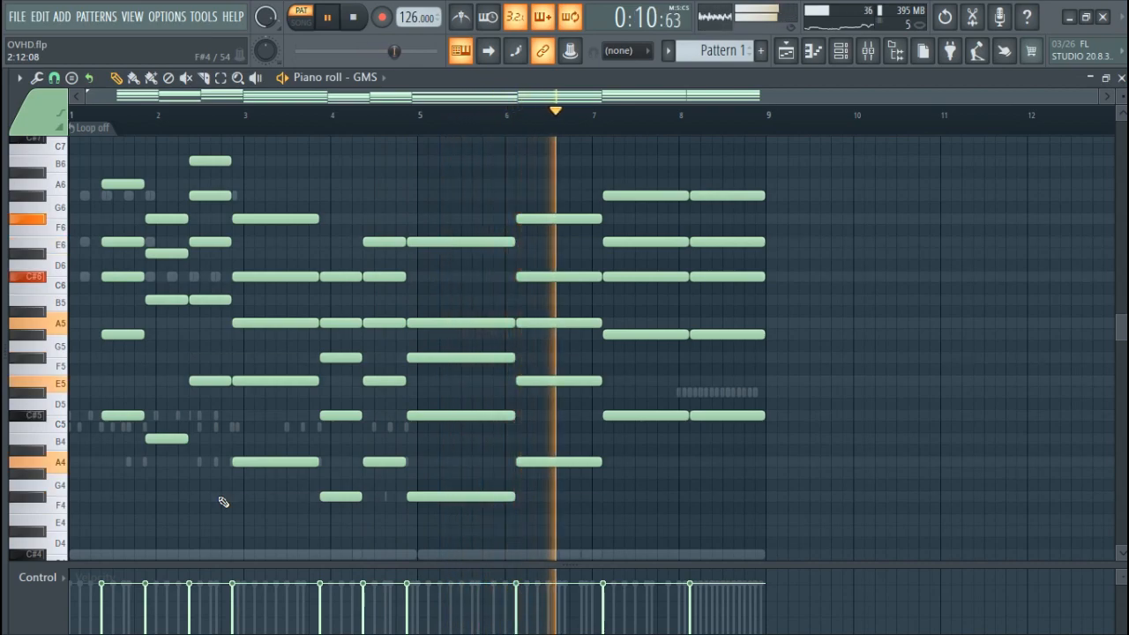
left_click(845, 60)
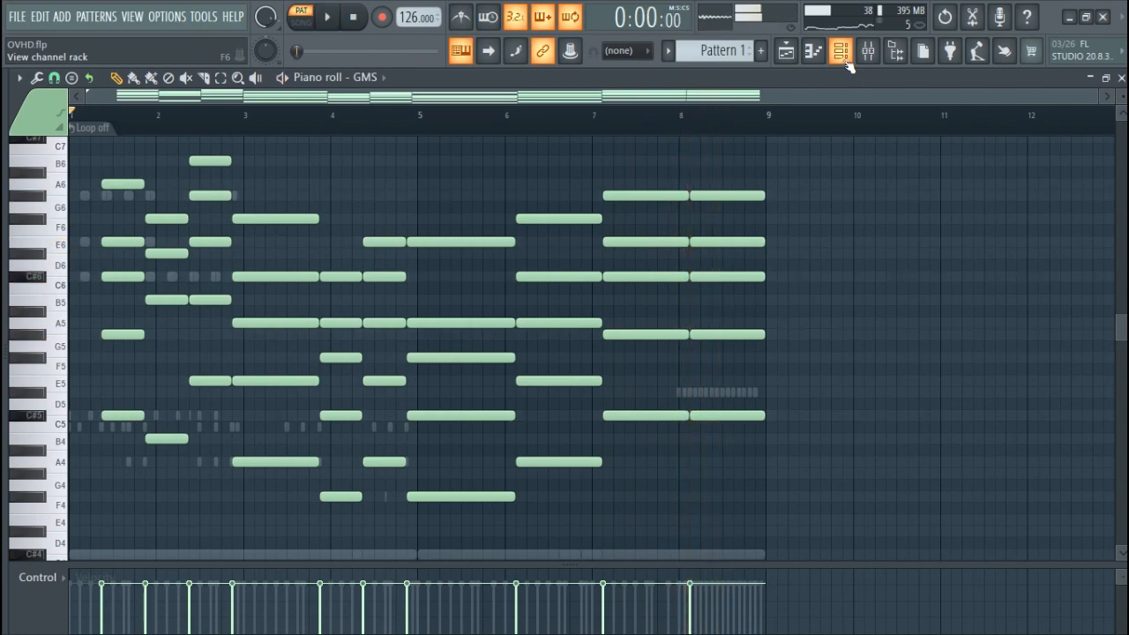
left_click(842, 55)
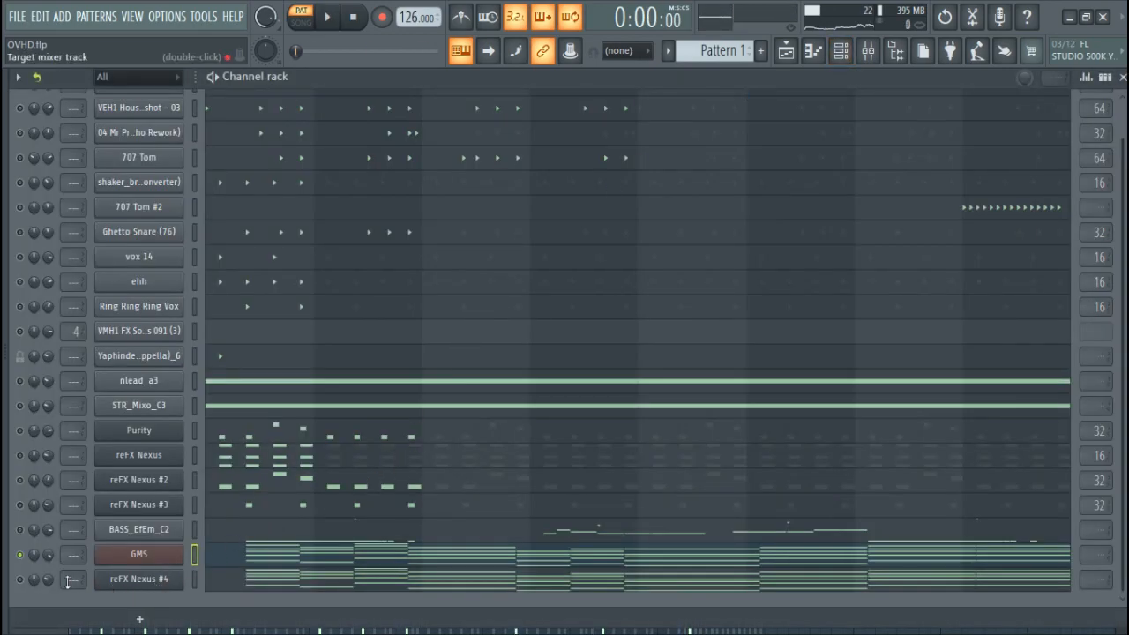
Show the reFX Nexus #4 channel's preset in the plugin's library and audition its chords in the piano roll
left_click(123, 585)
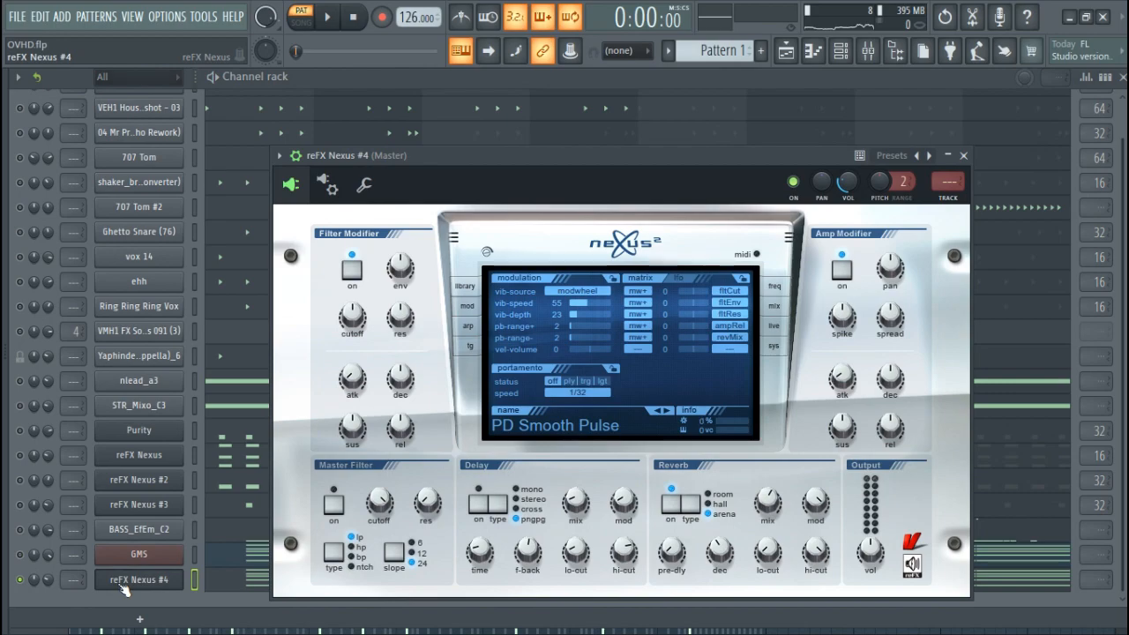
left_click(476, 286)
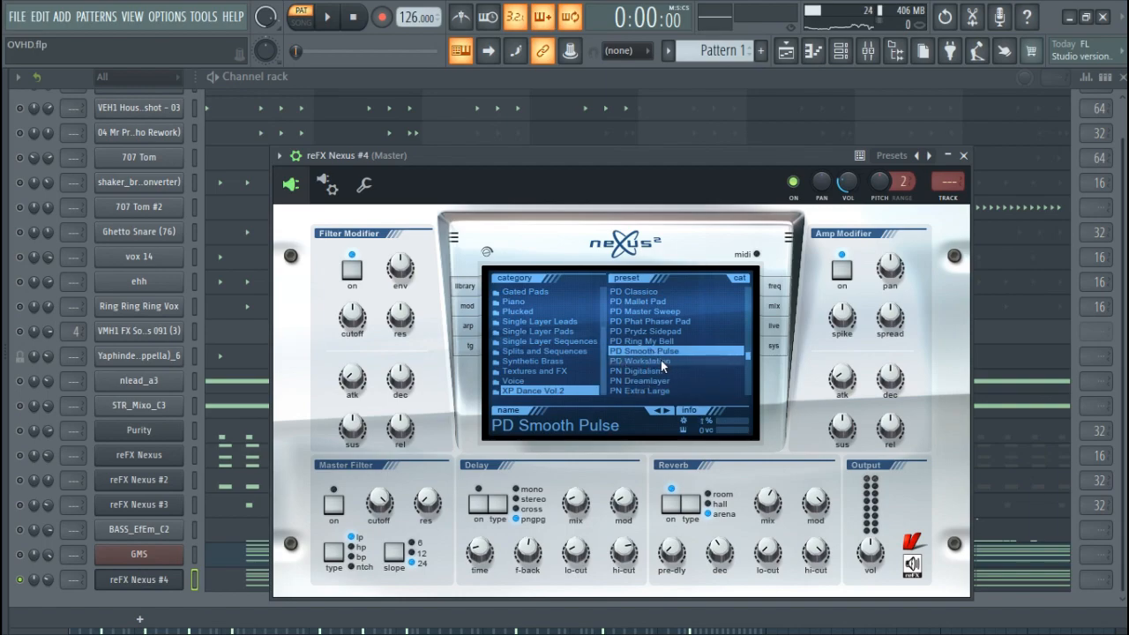
key("space")
key("F7")
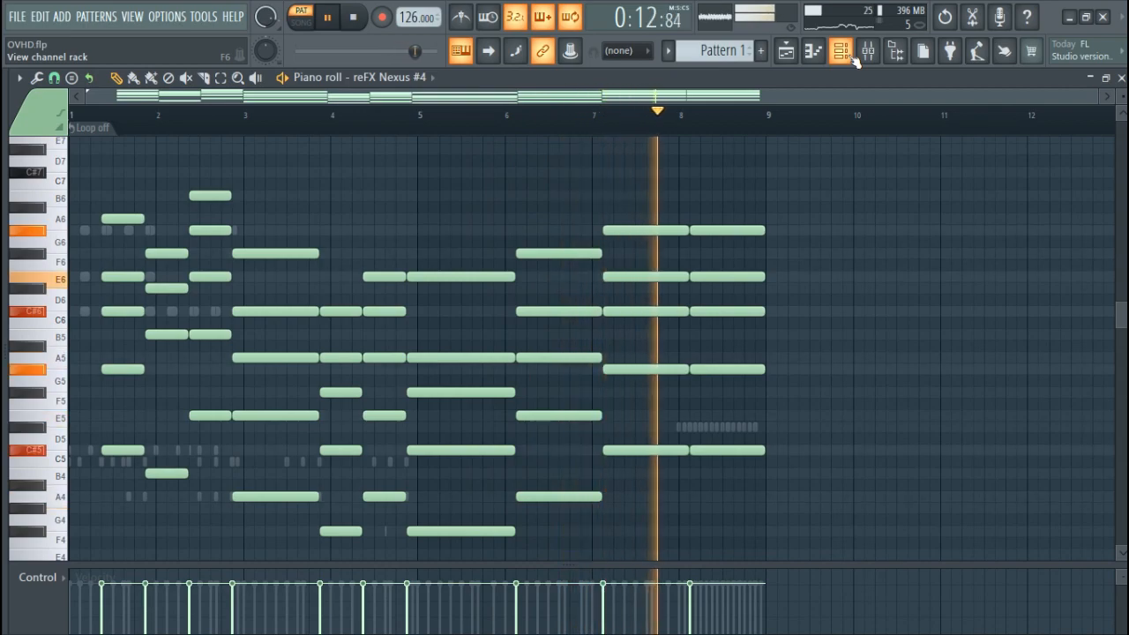
Return to the Channel rack, play Pattern 1 while bringing the muted channels back in, and adjust reFX Nexus #3's volume
key("space")
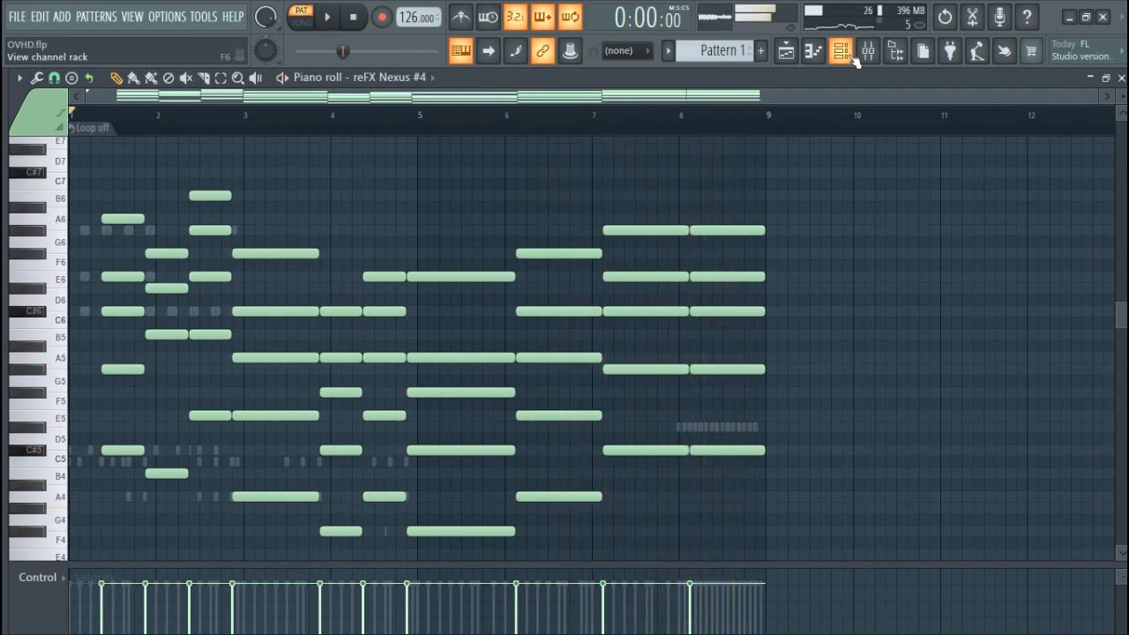
left_click(852, 57)
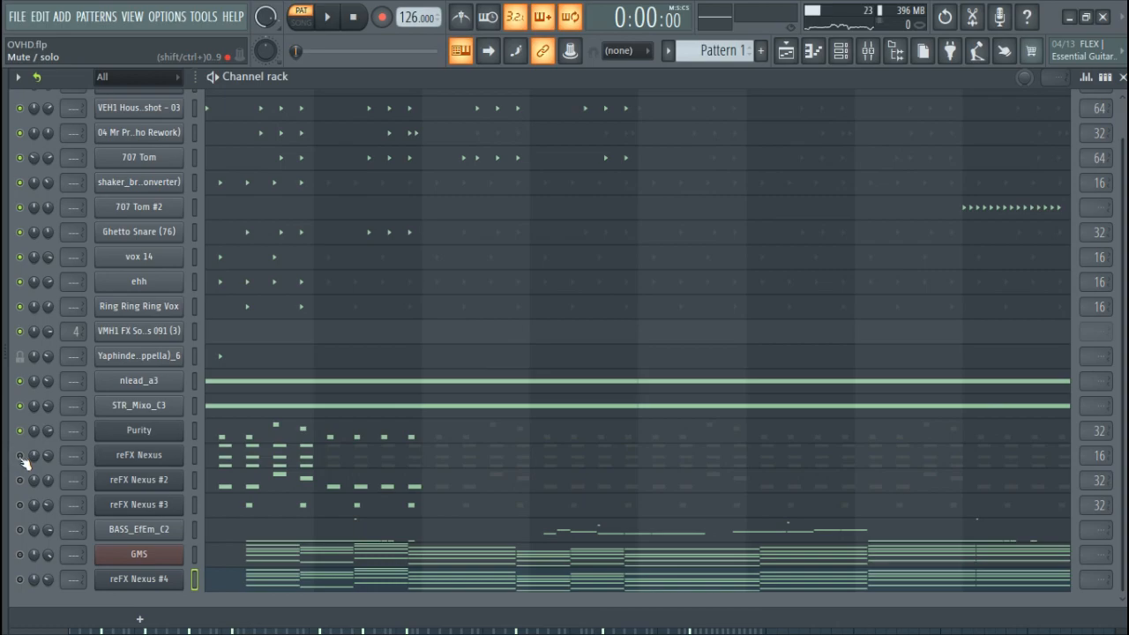
key("space")
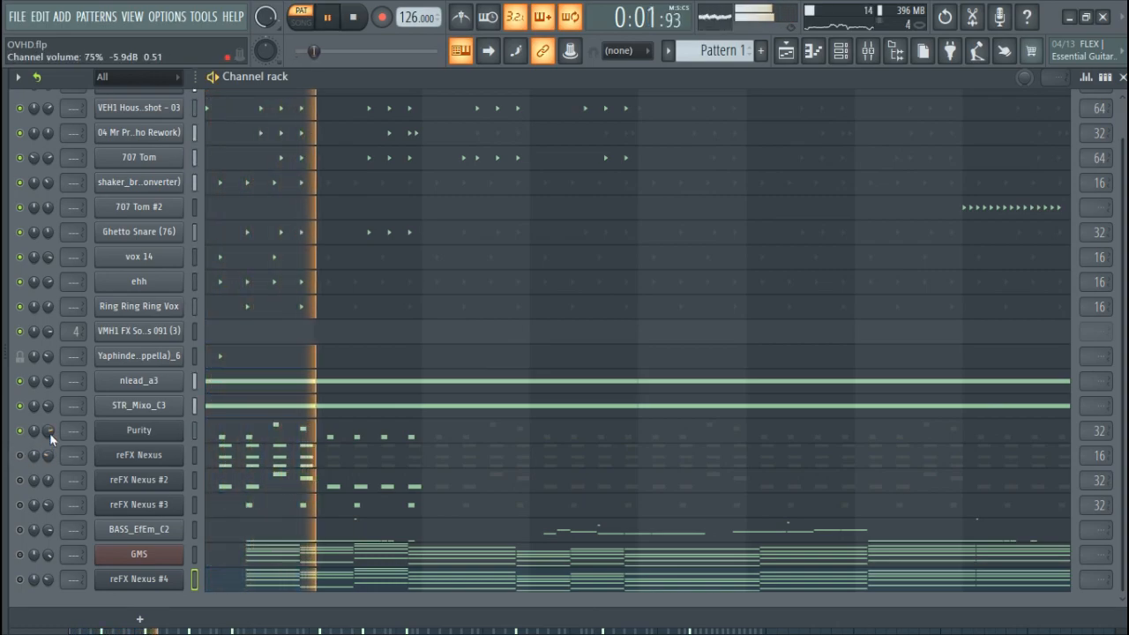
scroll(303, 496, "up", 1)
scroll(265, 467, "down", 1)
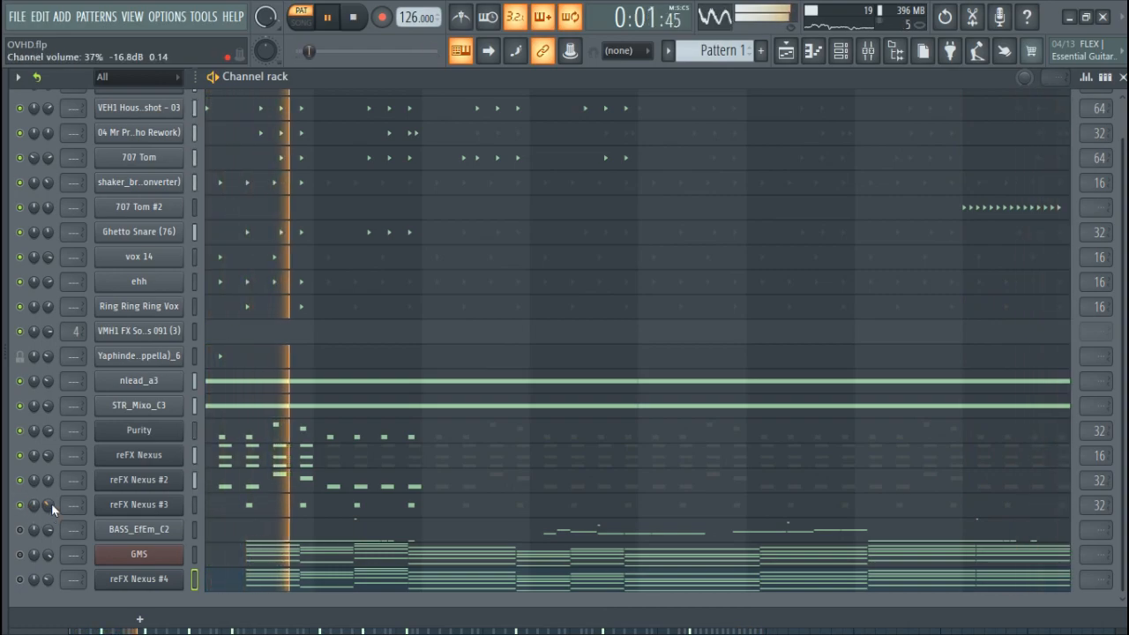
left_click_drag(51, 503, 51, 501)
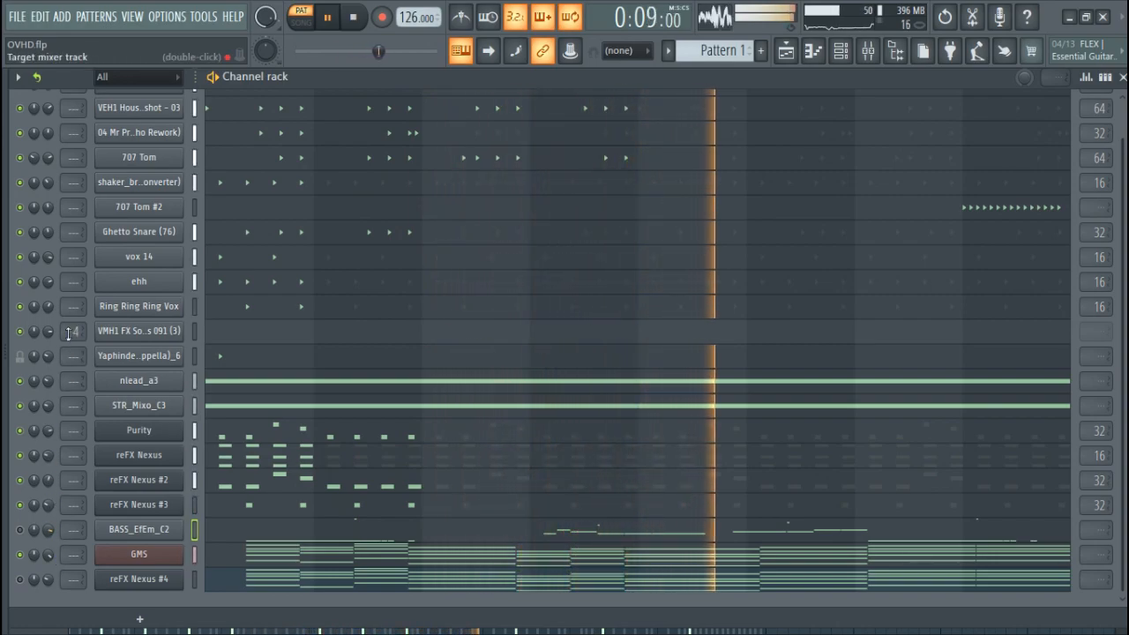
Compare the playing pattern with the 707 Tom #2 channel muted and unmuted, and stop playback
left_click(20, 207)
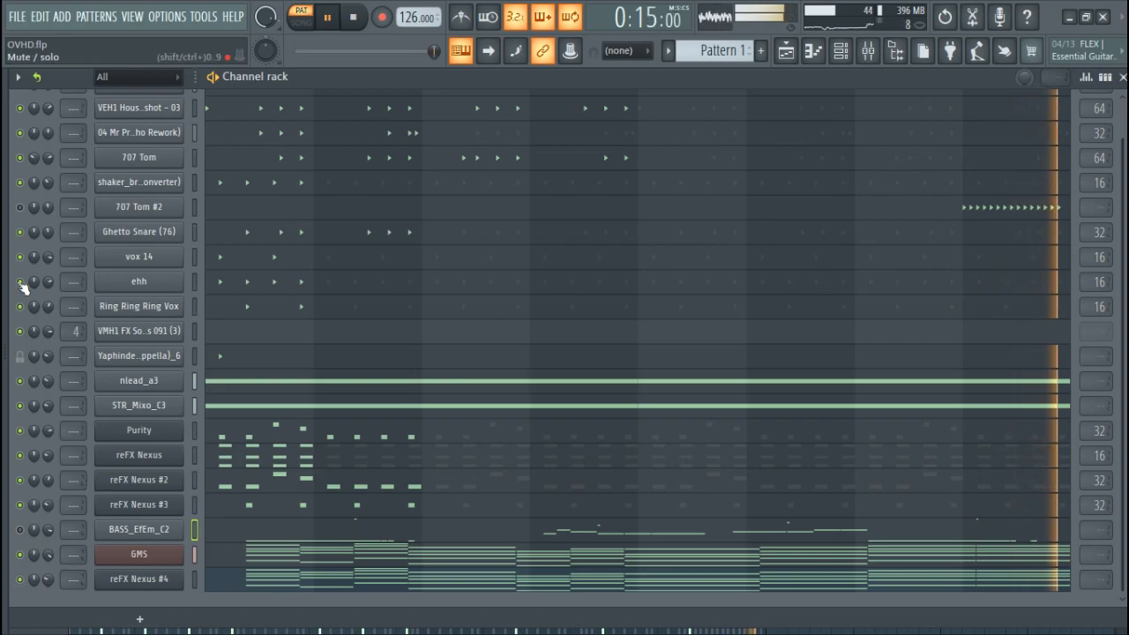
left_click(22, 208)
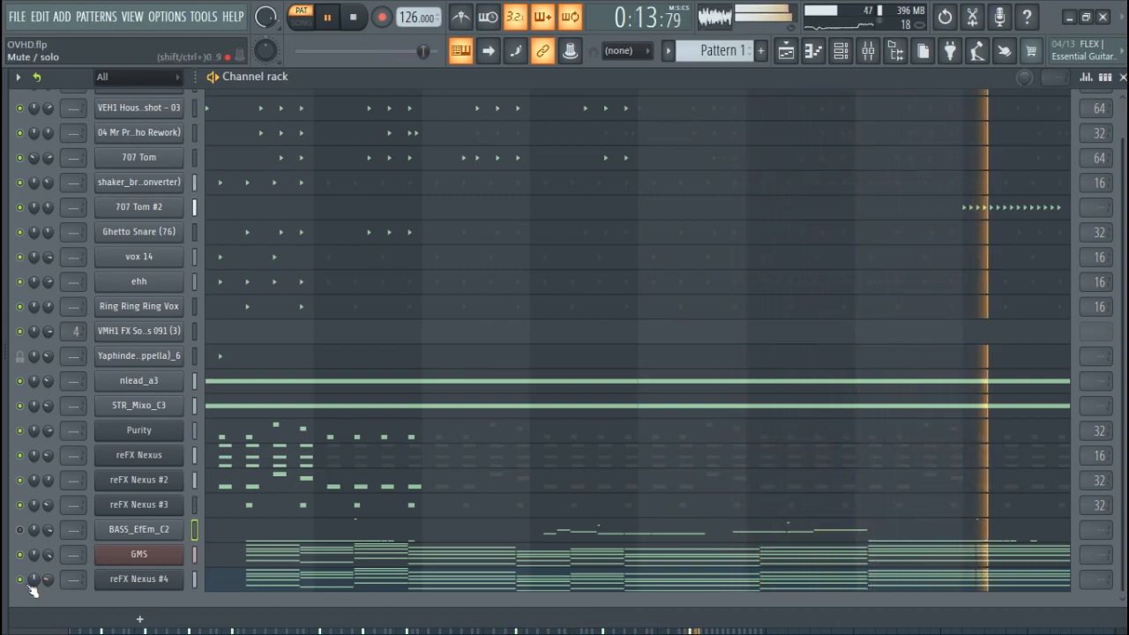
key("space")
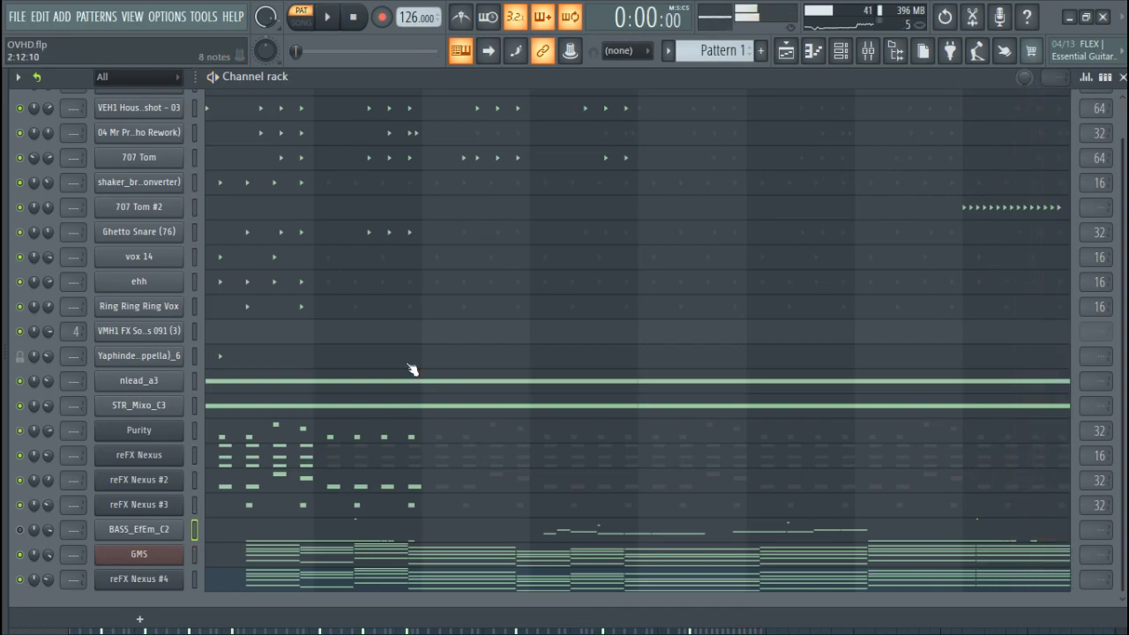
scroll(353, 406, "up", 1)
scroll(353, 404, "down", 1)
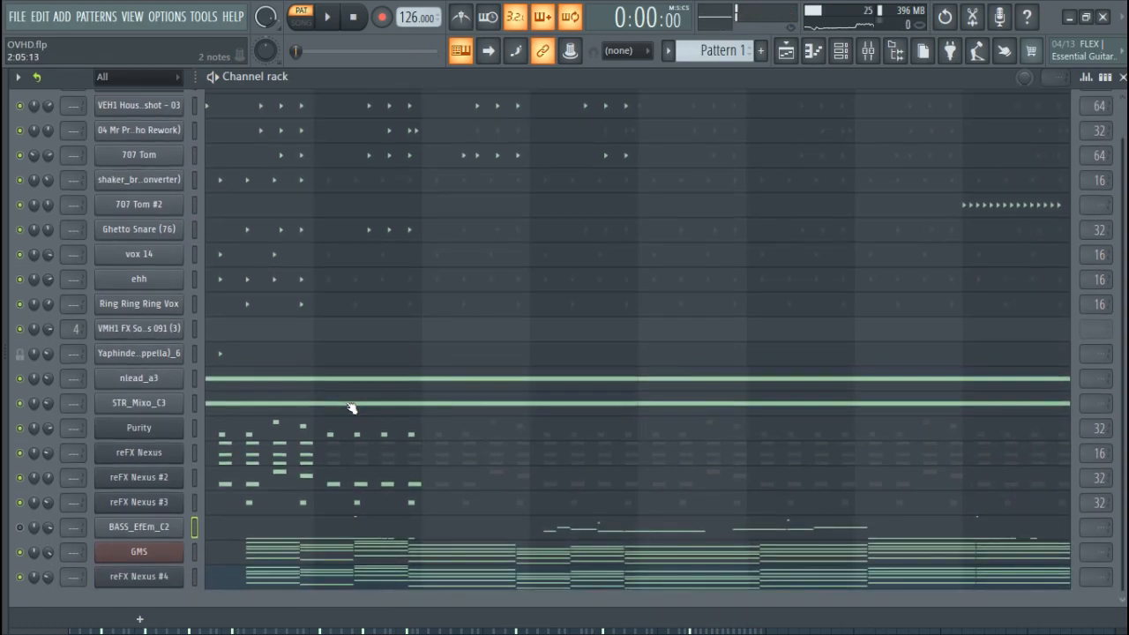
Route the GMS channel to mixer track Insert 1
left_click(195, 555)
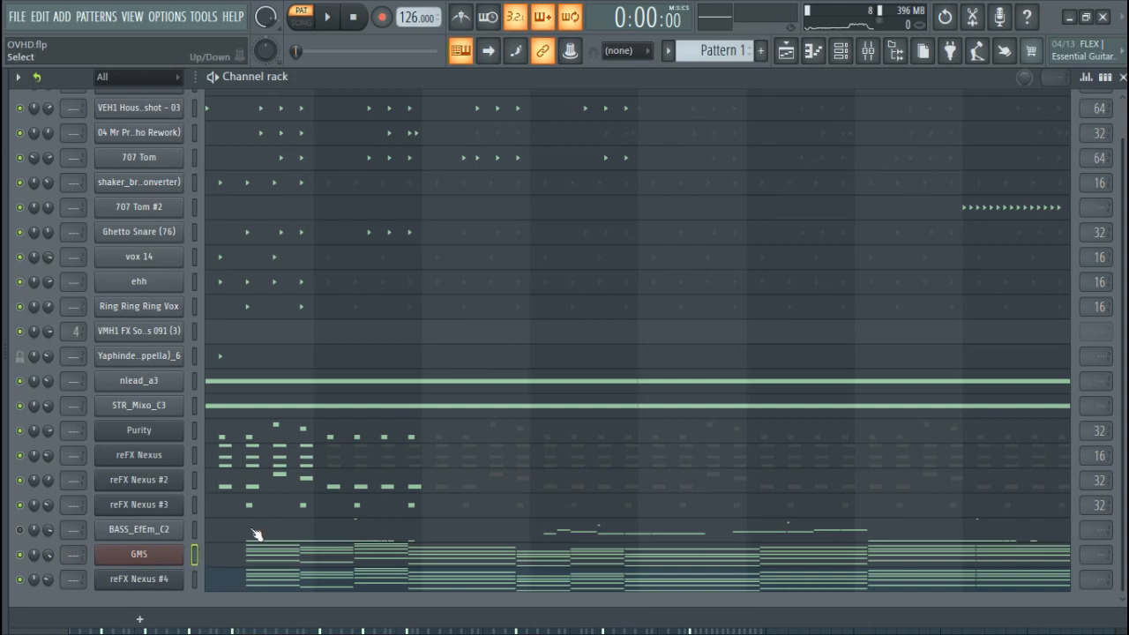
left_click(867, 51)
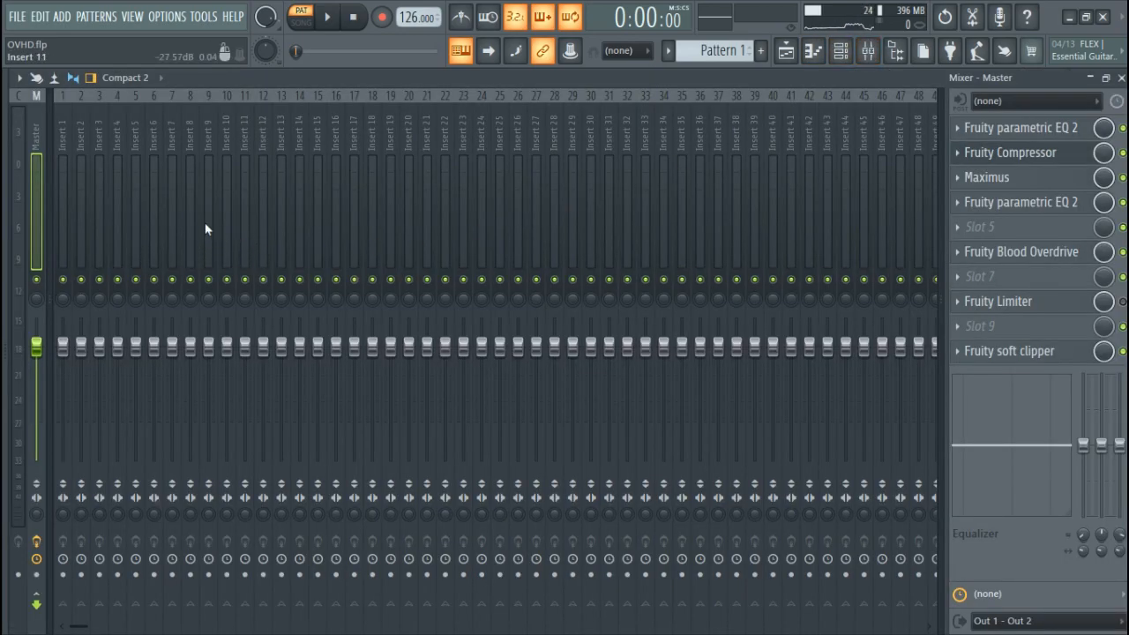
left_click(284, 180)
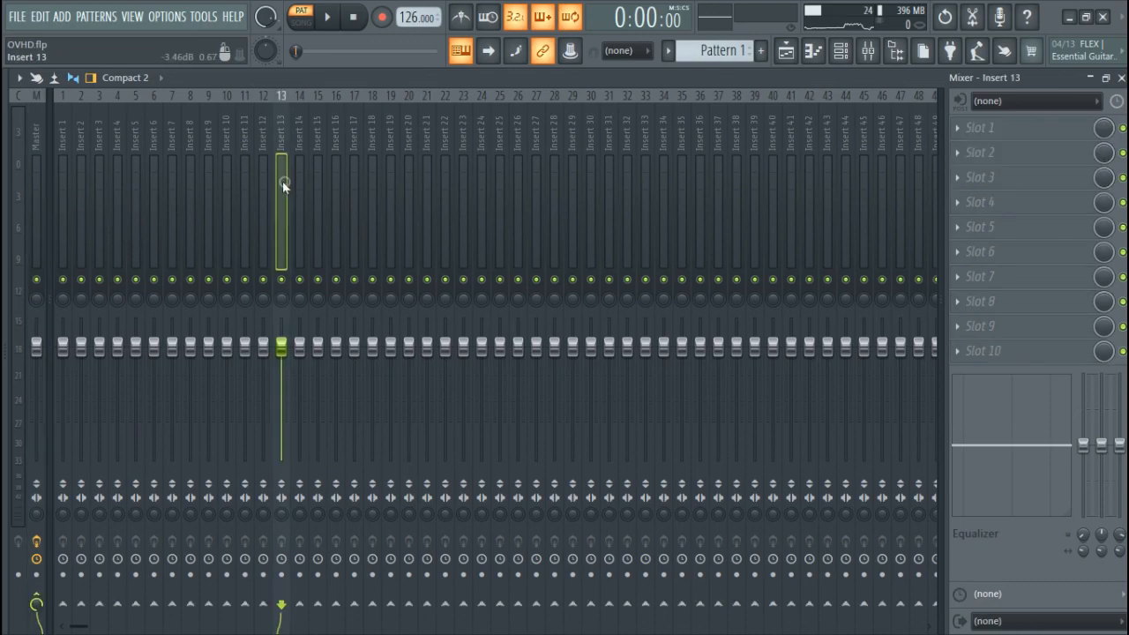
right_click(65, 188)
left_click(63, 177)
right_click(63, 178)
mouse_move(117, 179)
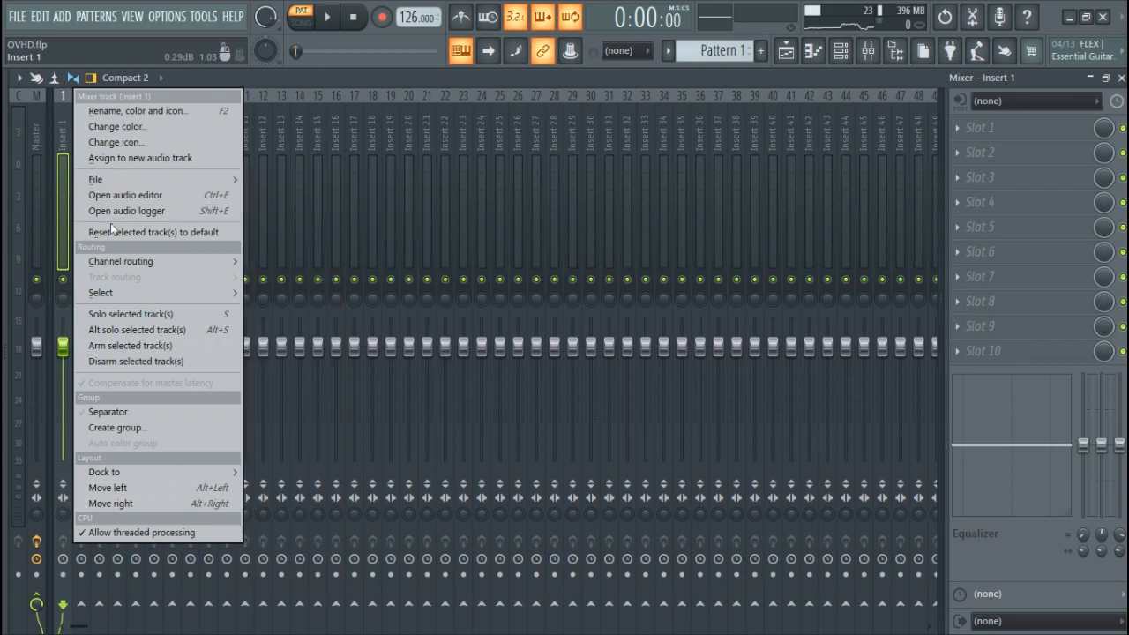
mouse_move(163, 265)
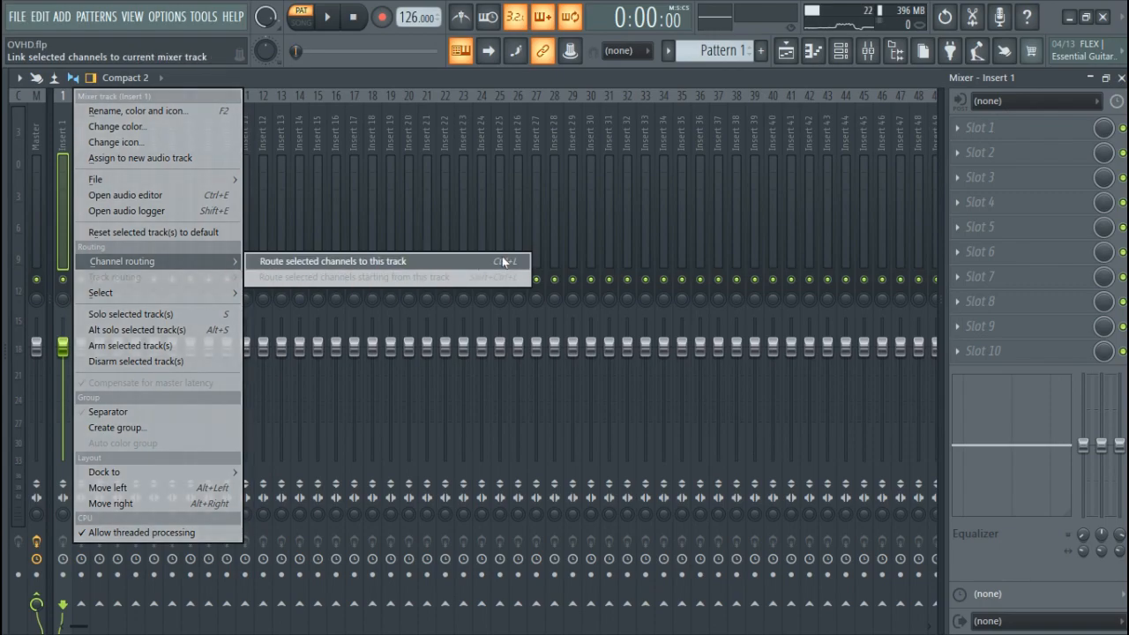
left_click(364, 261)
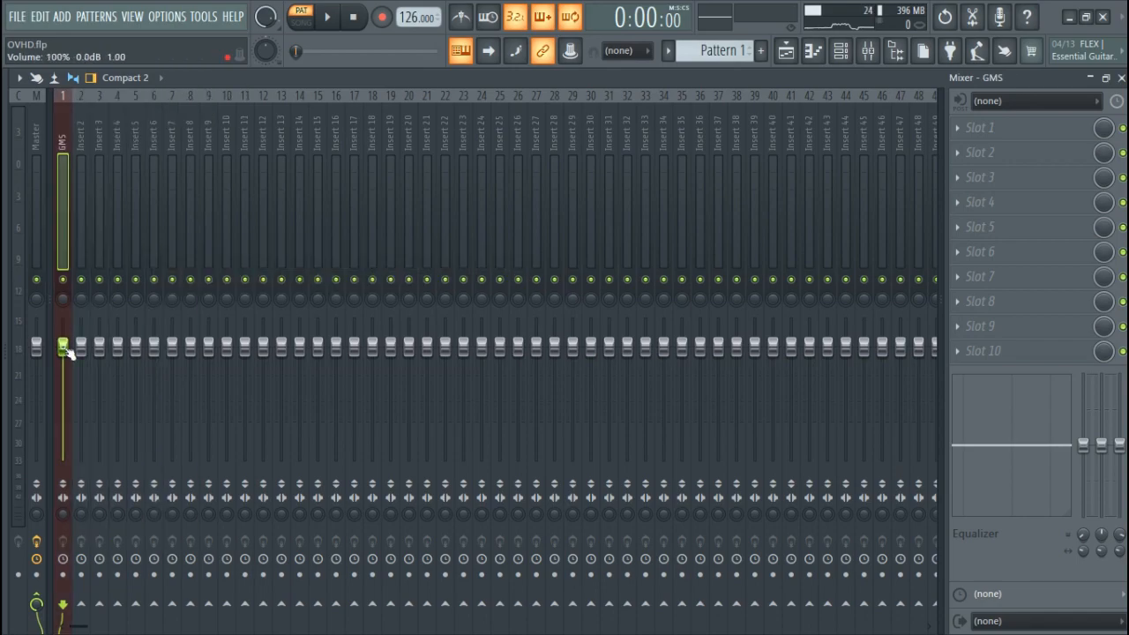
Load Fruity Parametric EQ 2 in effect slot 1 of the GMS mixer track and enlarge its window
left_click(1002, 135)
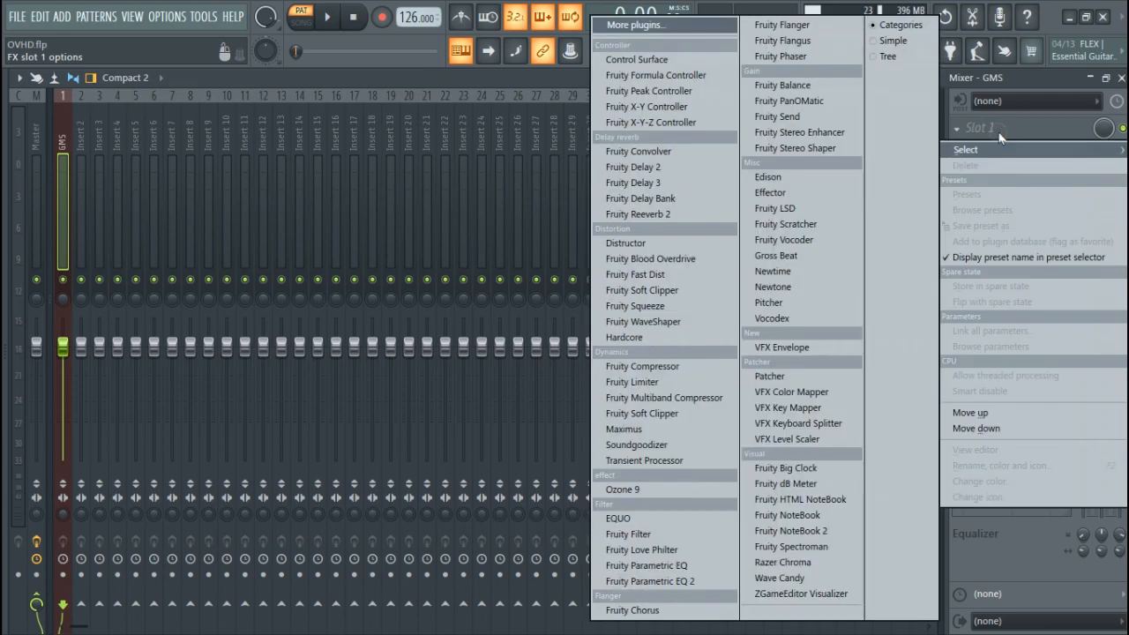
left_click(695, 582)
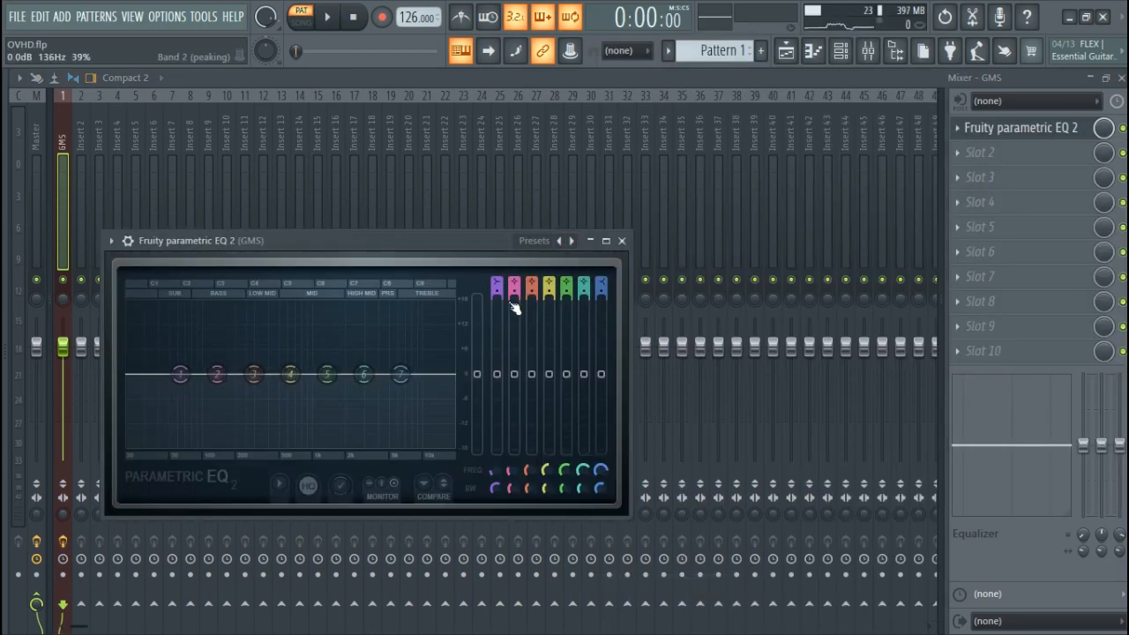
left_click_drag(450, 240, 577, 107)
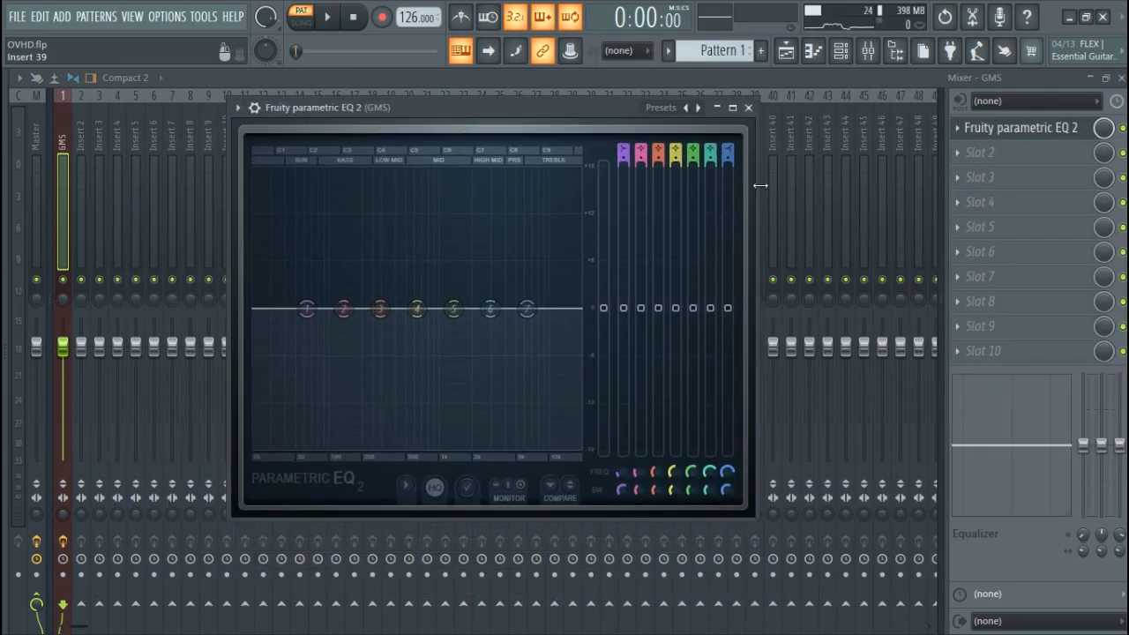
left_click_drag(756, 183, 864, 184)
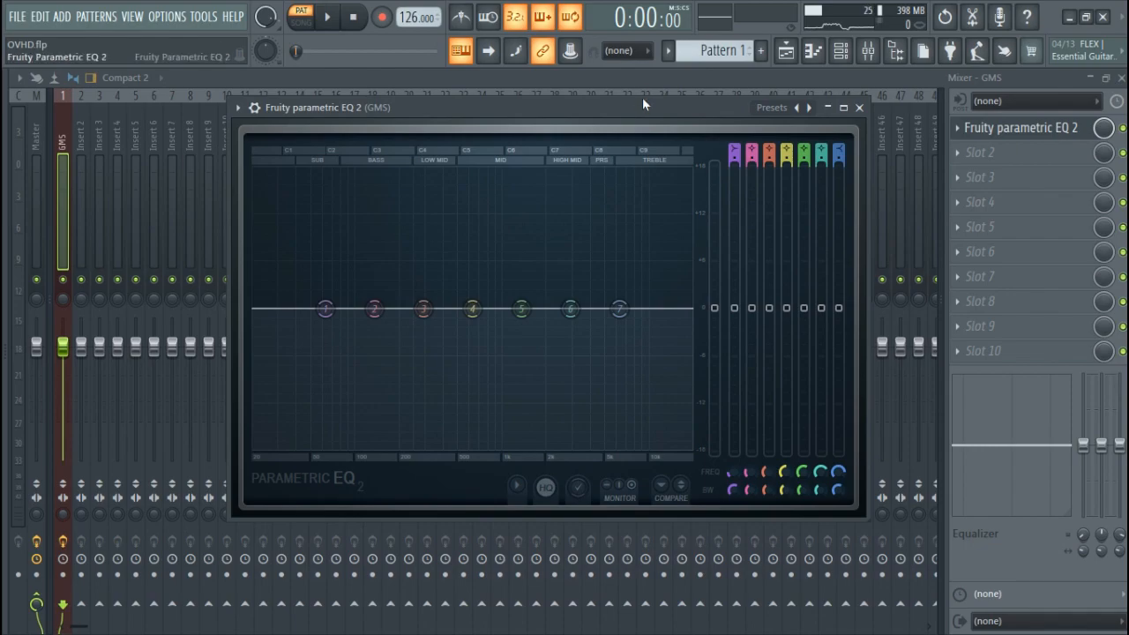
left_click_drag(642, 97, 628, 123)
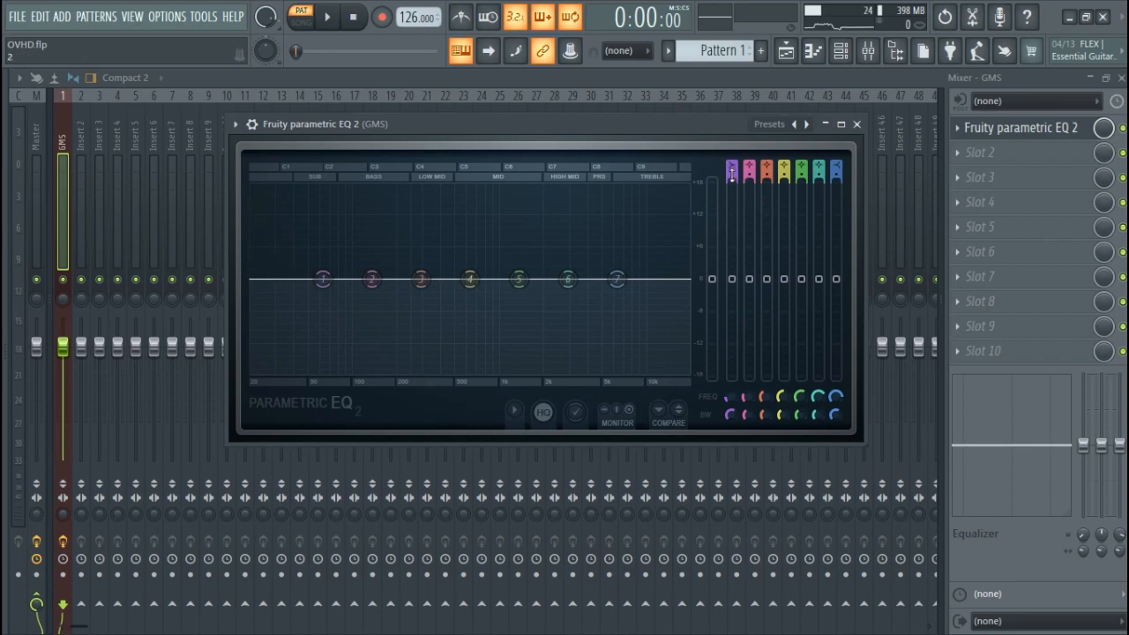
Shape EQ band 1 into a steep low cut and band 7 into a steep high cut at the spectrum's ends
left_click_drag(732, 174, 732, 171)
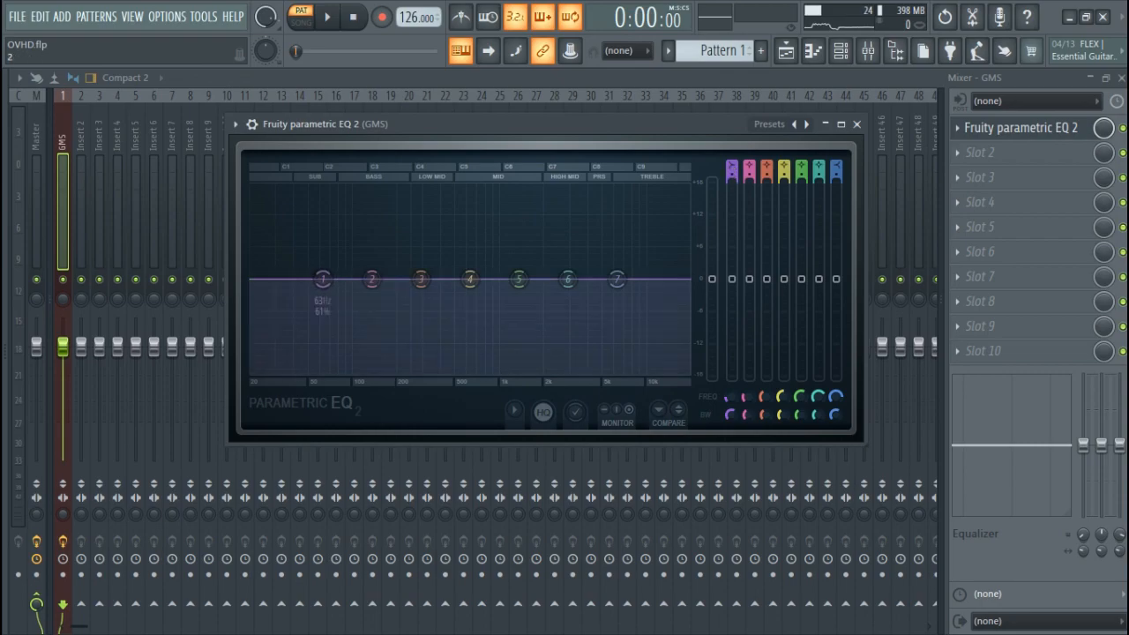
left_click_drag(323, 278, 275, 372)
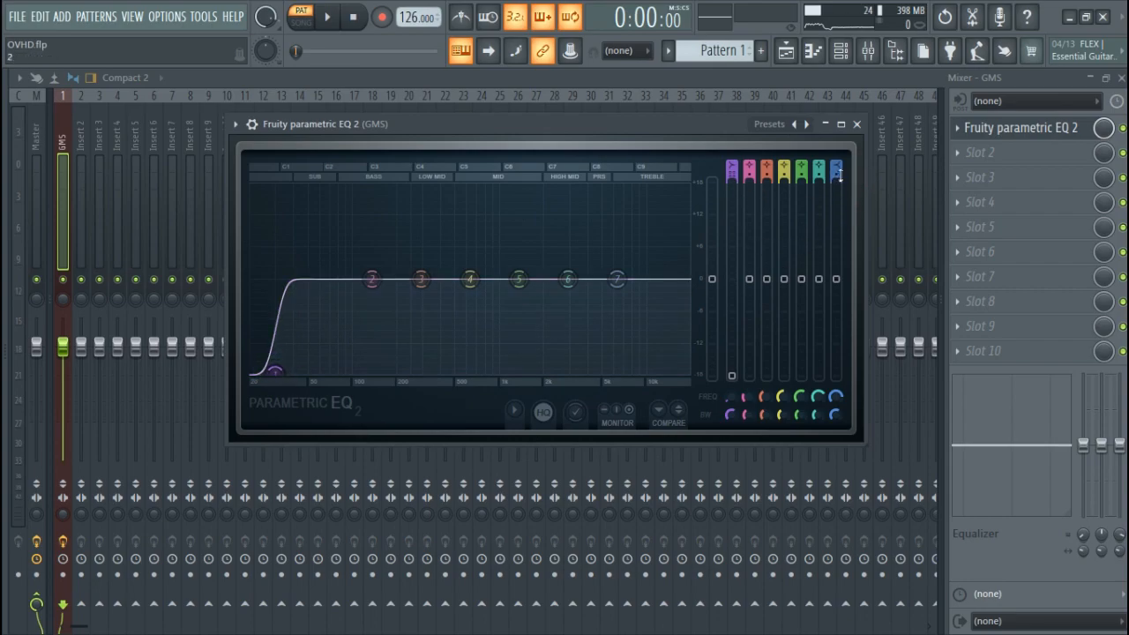
left_click_drag(616, 282, 644, 280)
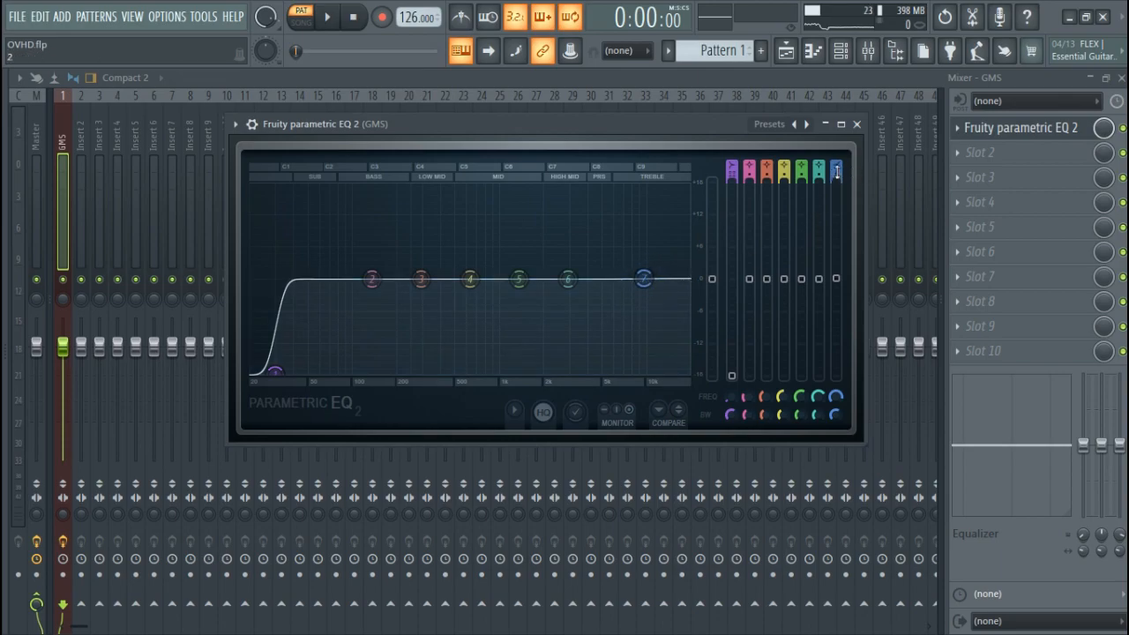
left_click_drag(643, 279, 672, 371)
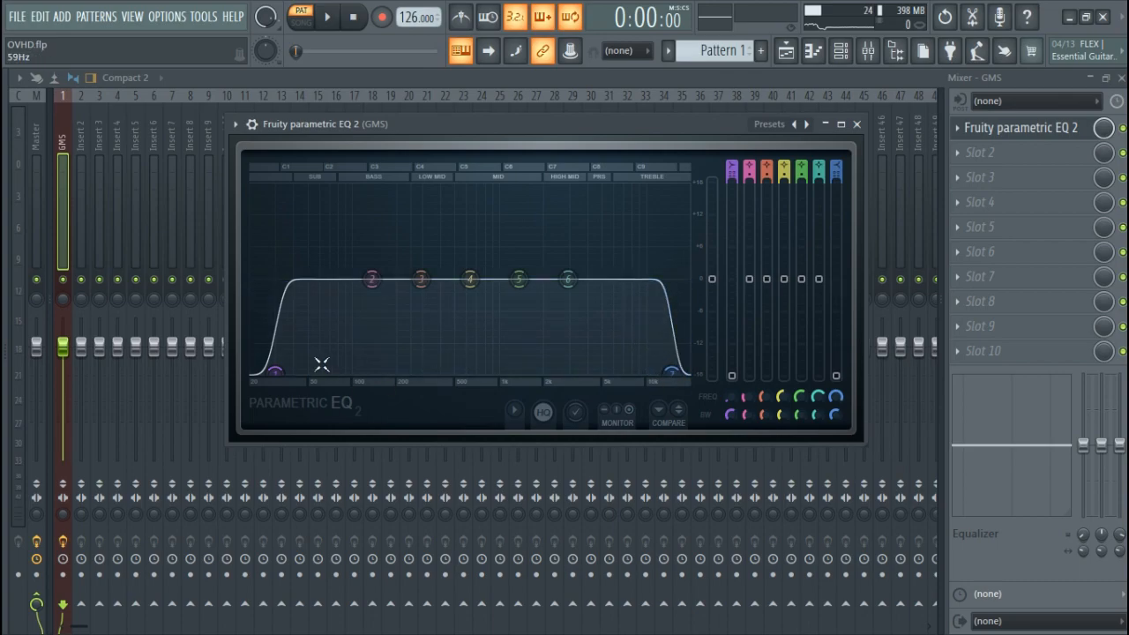
Lower the GMS mixer track's volume to just under 88%, check its channel routing and play the pattern from the mixer
left_click_drag(65, 347, 64, 360)
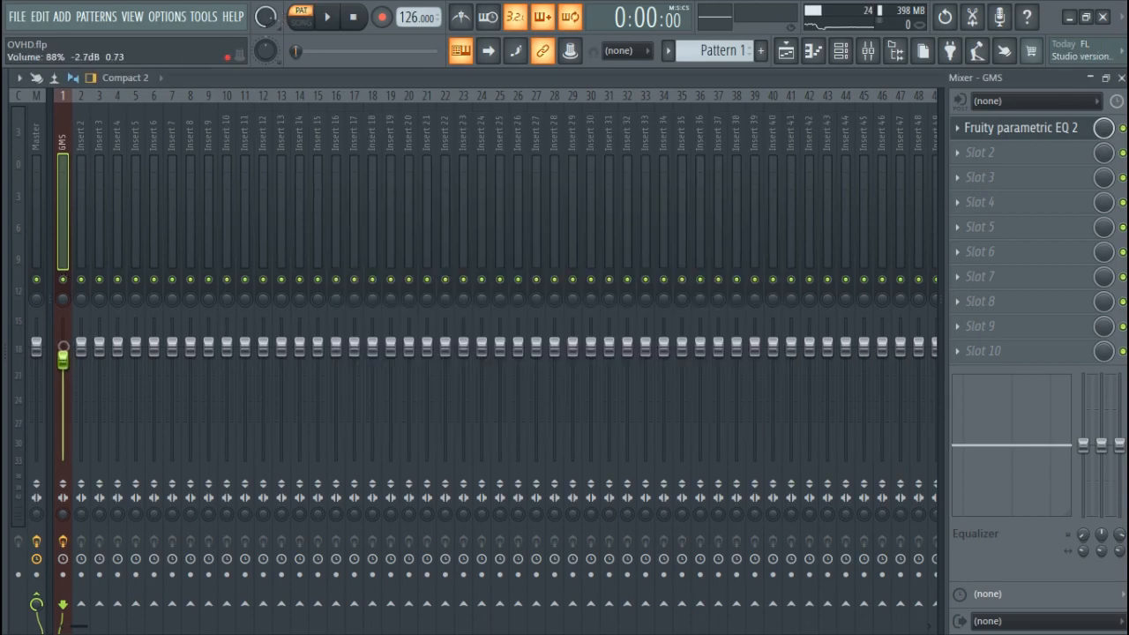
left_click(841, 52)
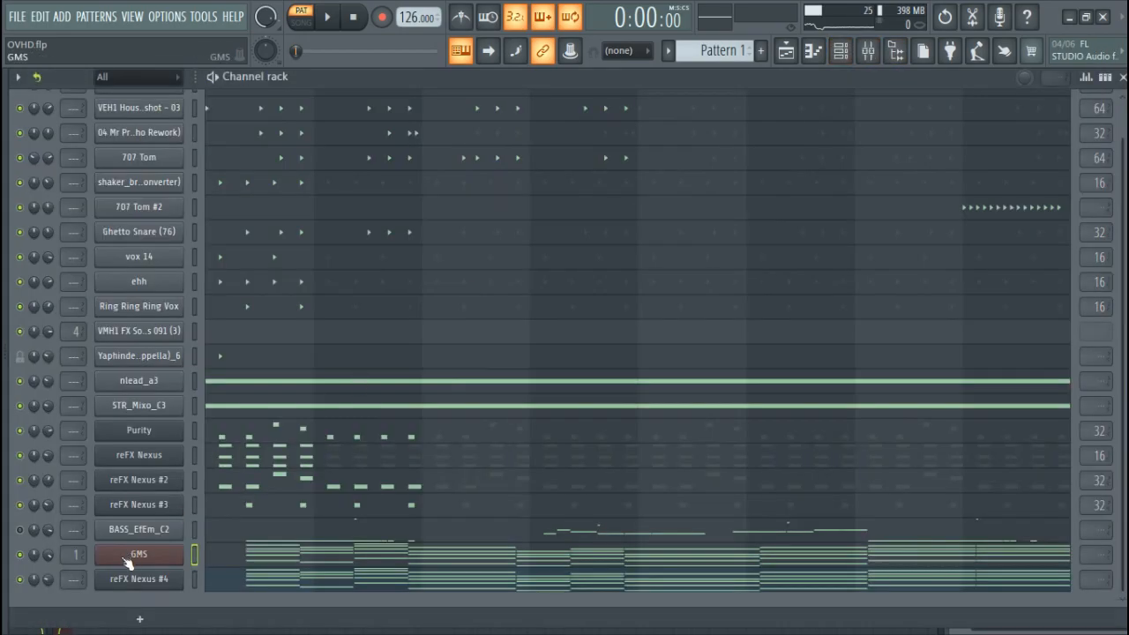
double_click(76, 553)
key("space")
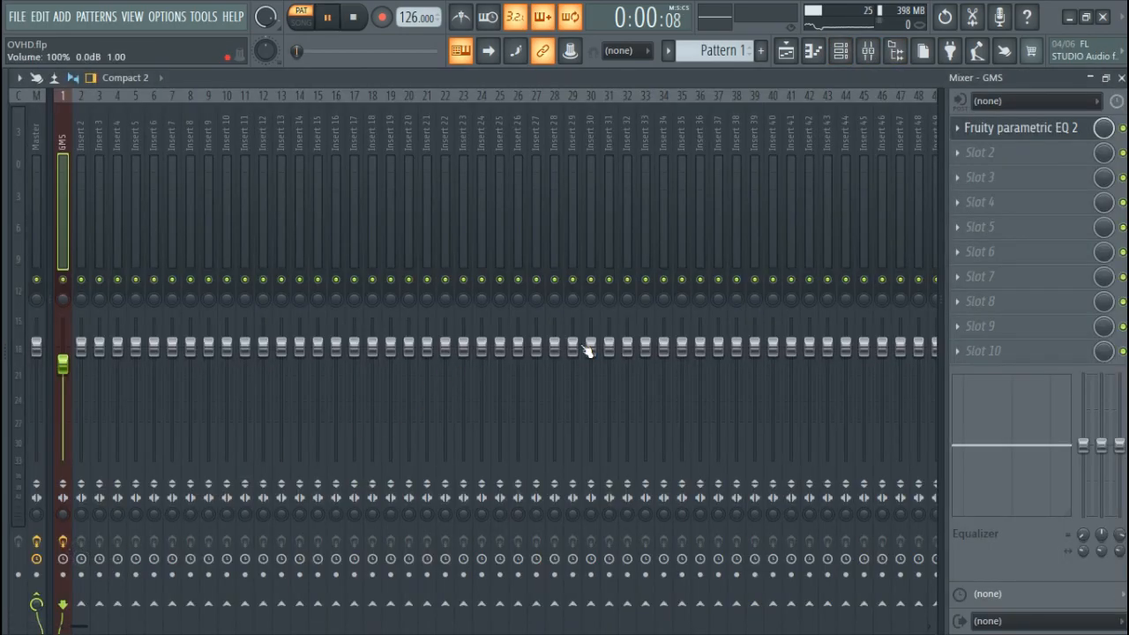
Raise the GMS EQ's low cut to about 50 Hz and its high cut to 20000 Hz during playback, then close it
left_click(1063, 130)
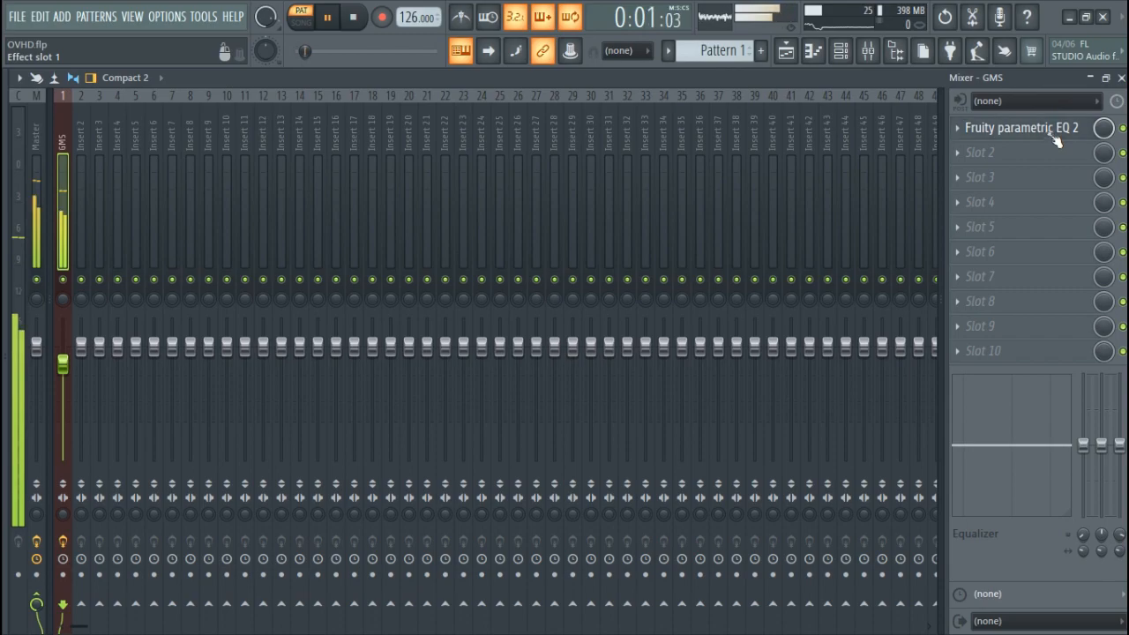
left_click_drag(275, 371, 312, 371)
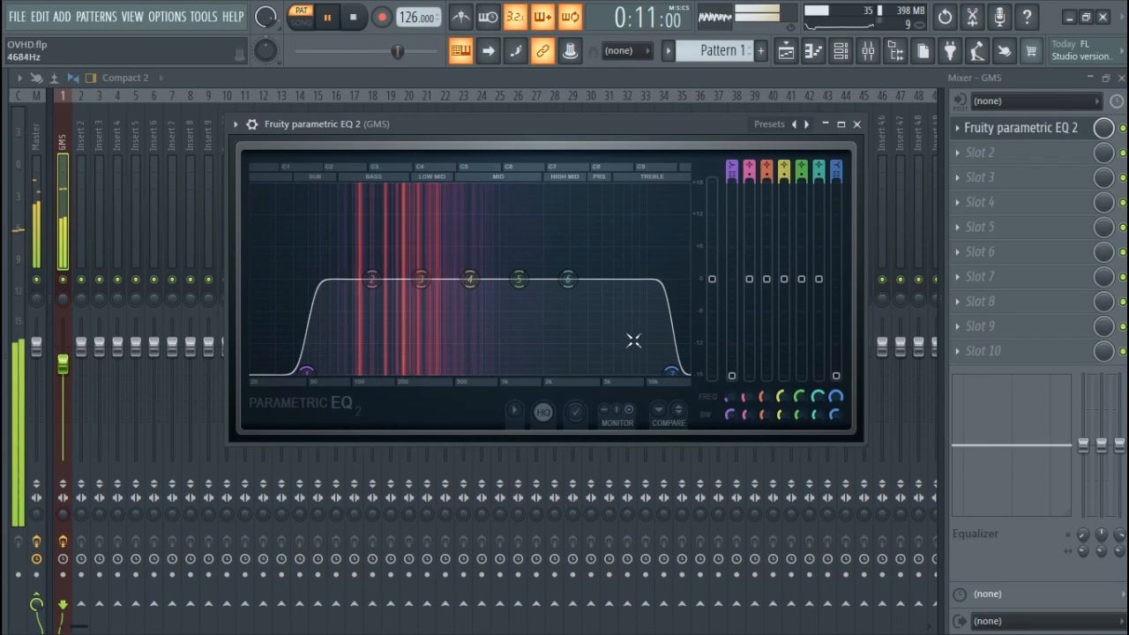
left_click_drag(674, 371, 687, 371)
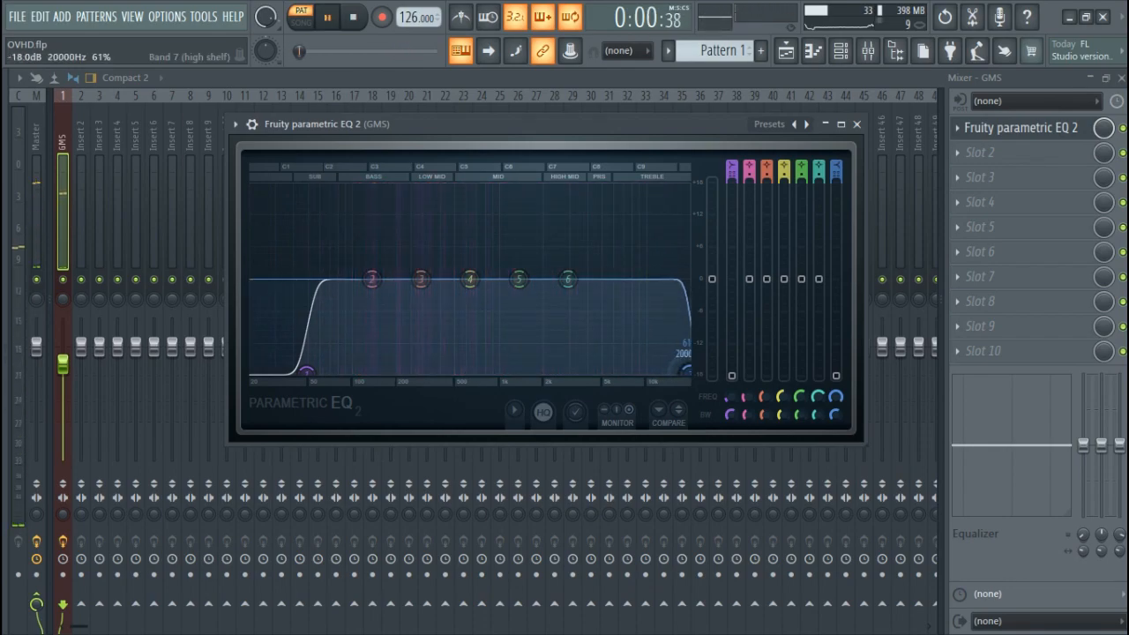
key("space")
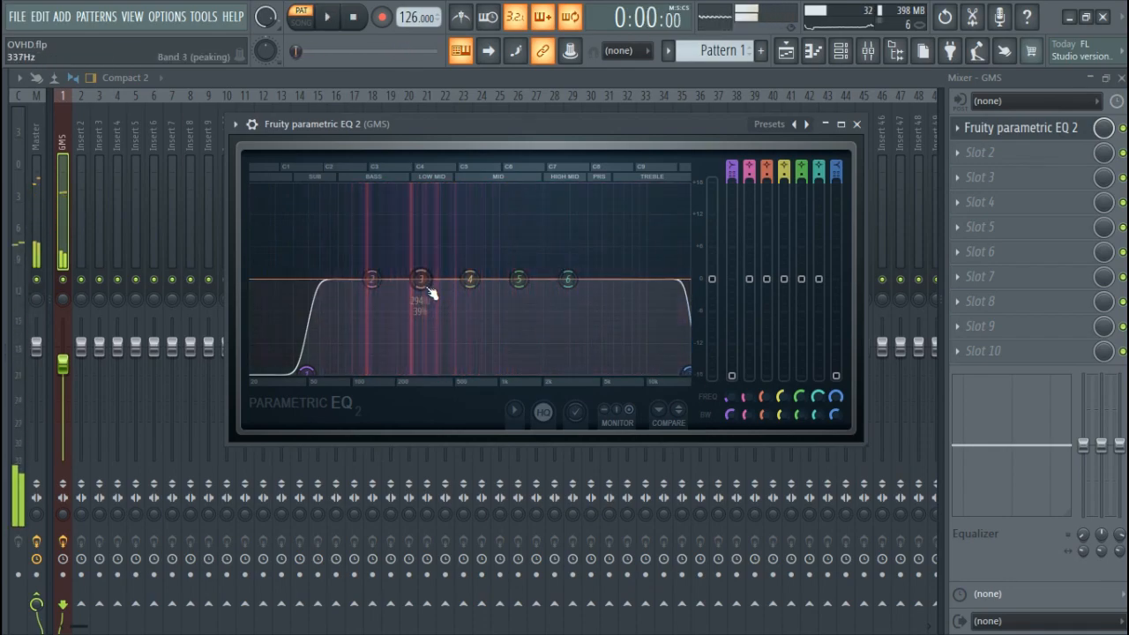
left_click(856, 123)
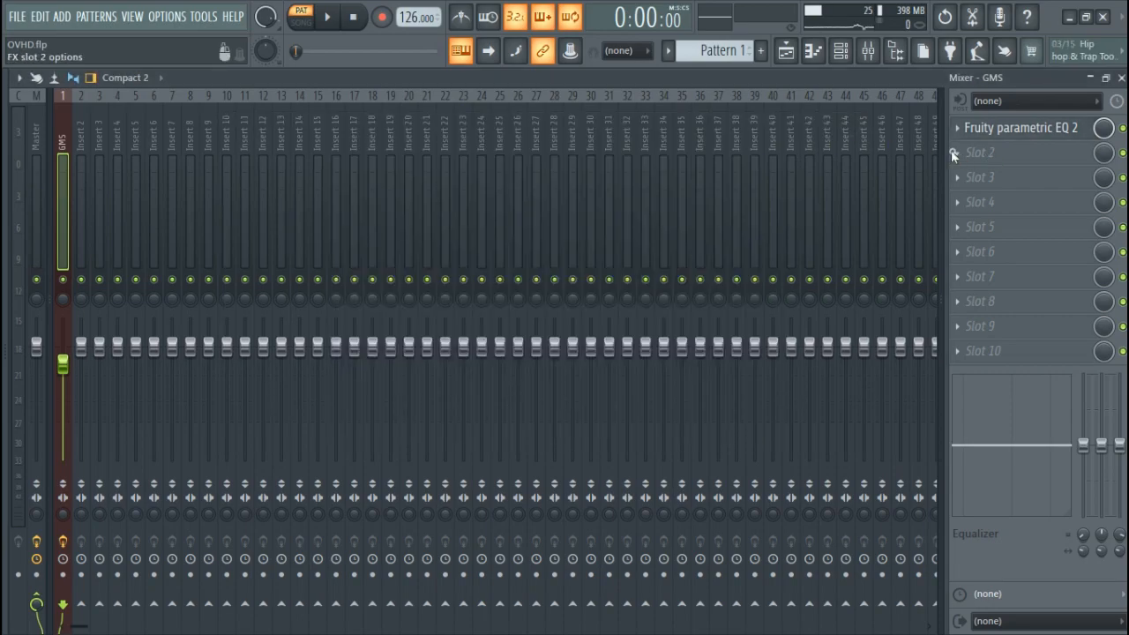
Load a second Fruity Parametric EQ 2 in effect slot 2 of the GMS mixer track and enlarge its window
left_click(954, 152)
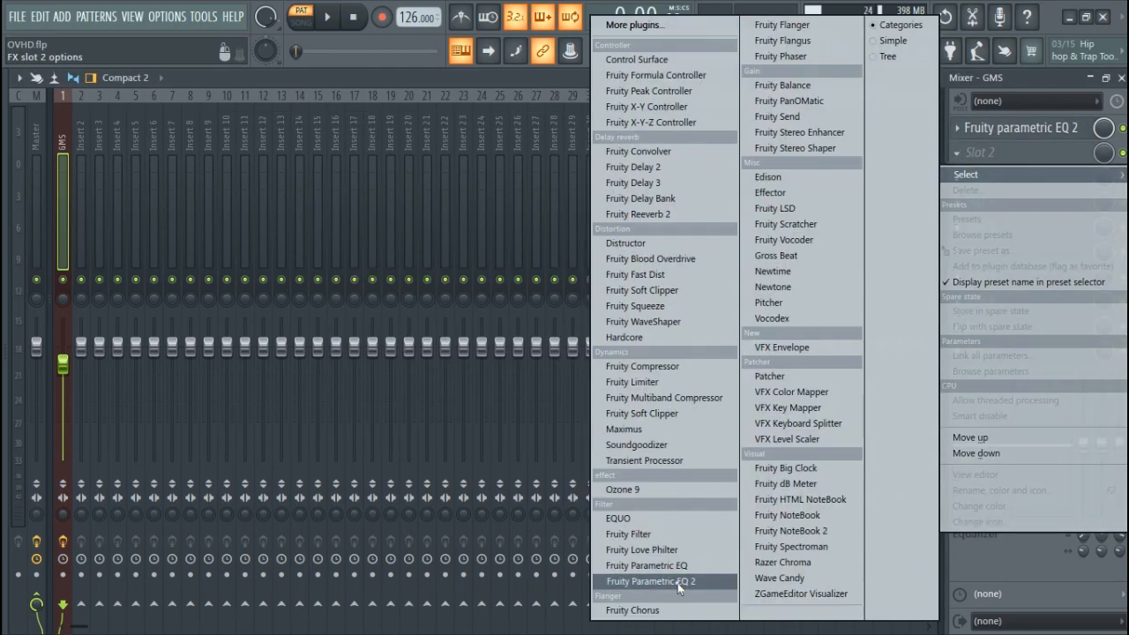
left_click(653, 581)
left_click_drag(450, 262, 575, 129)
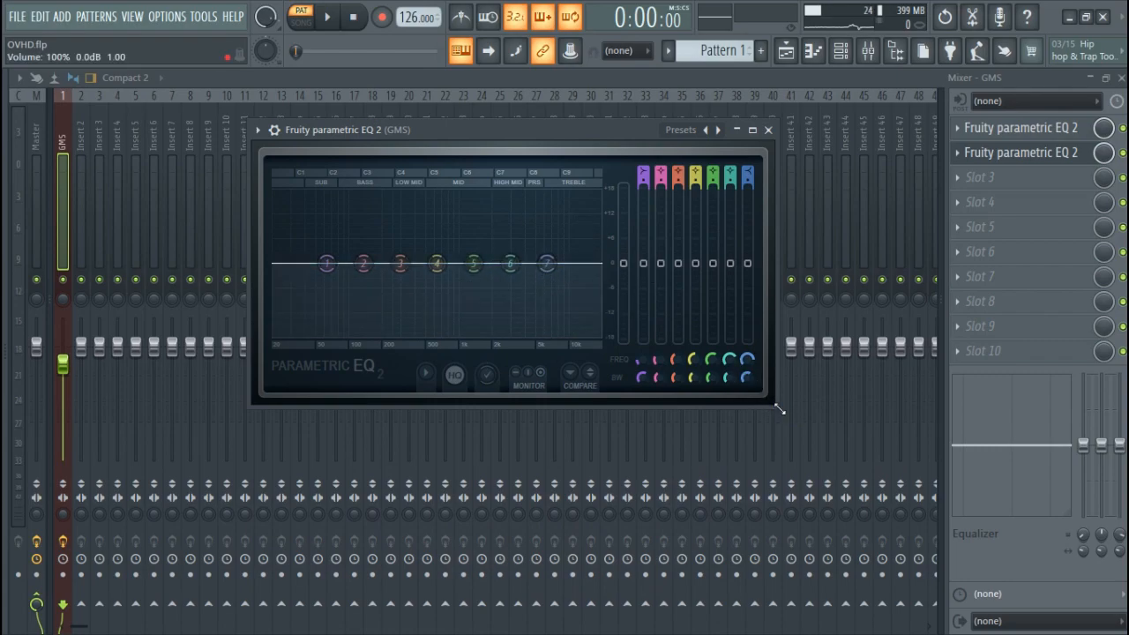
left_click_drag(780, 408, 945, 500)
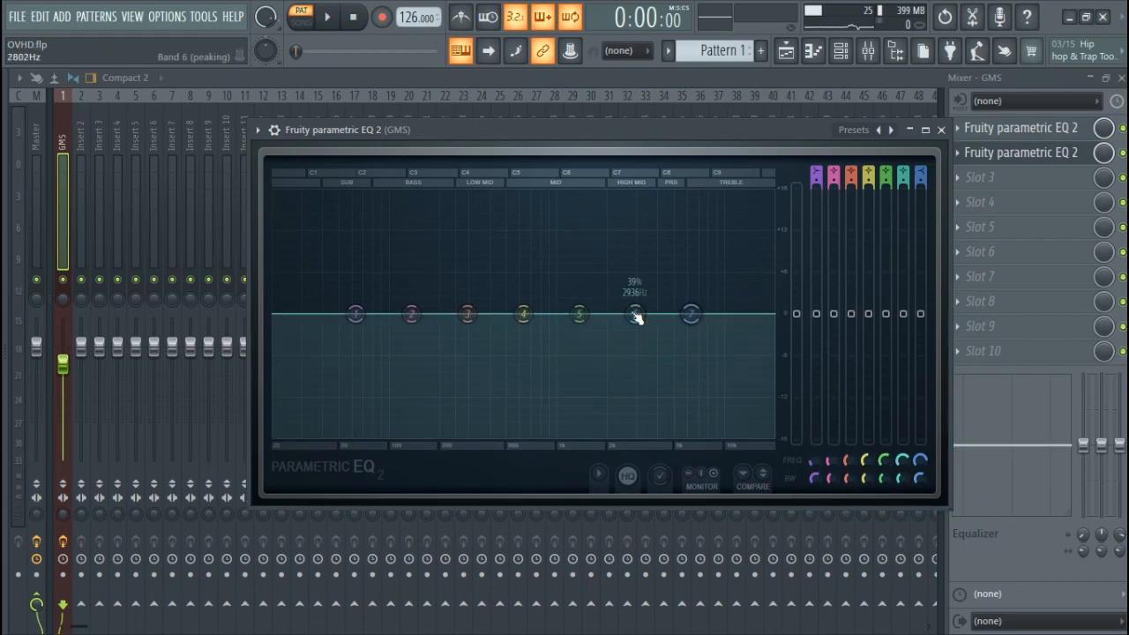
Boost bands 6 and 7 of the second Parametric EQ 2 in the treble range while the pattern plays, and close it
left_click_drag(634, 314, 746, 299)
key("space")
left_click_drag(670, 287, 711, 302)
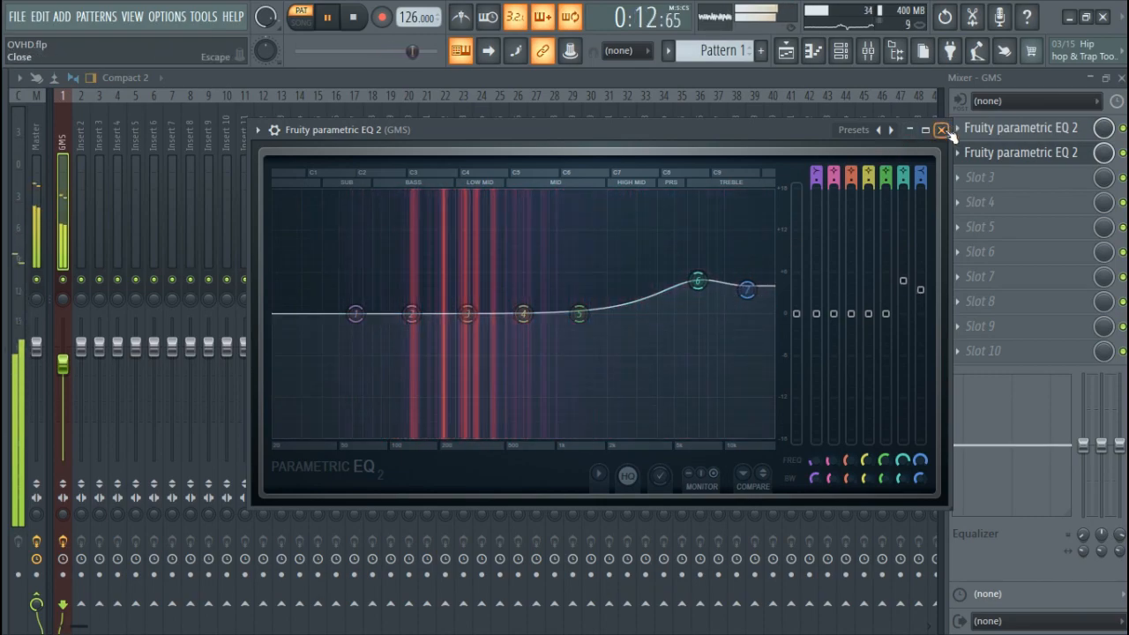
key("space")
left_click(940, 130)
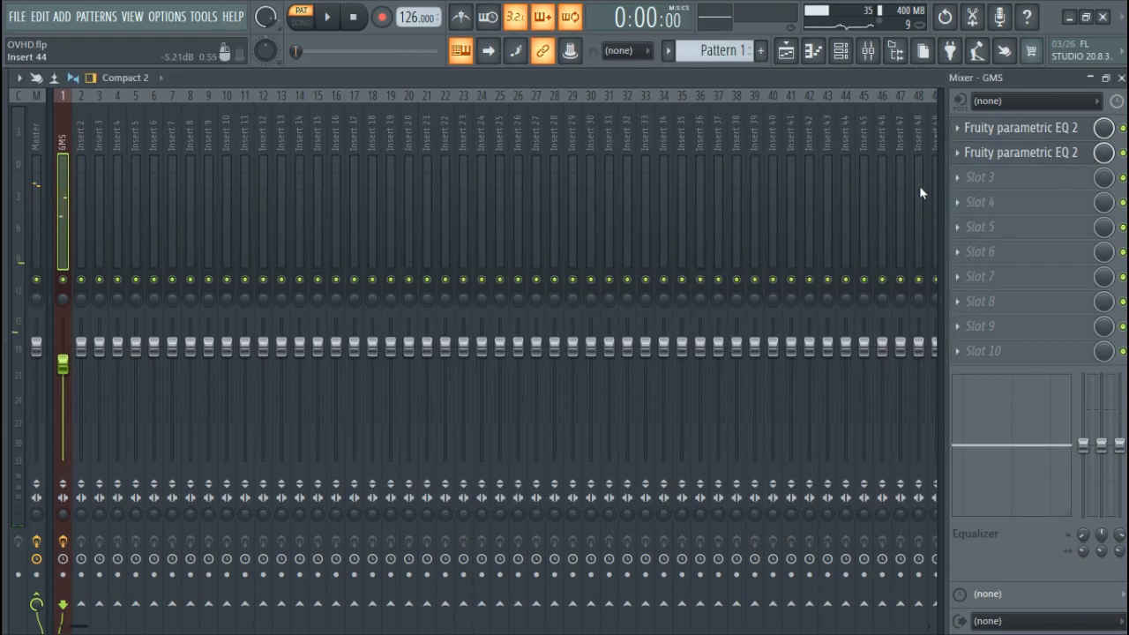
Reopen the EQ in slot 1 of the GMS track to review its curve, and close it
left_click(1018, 132)
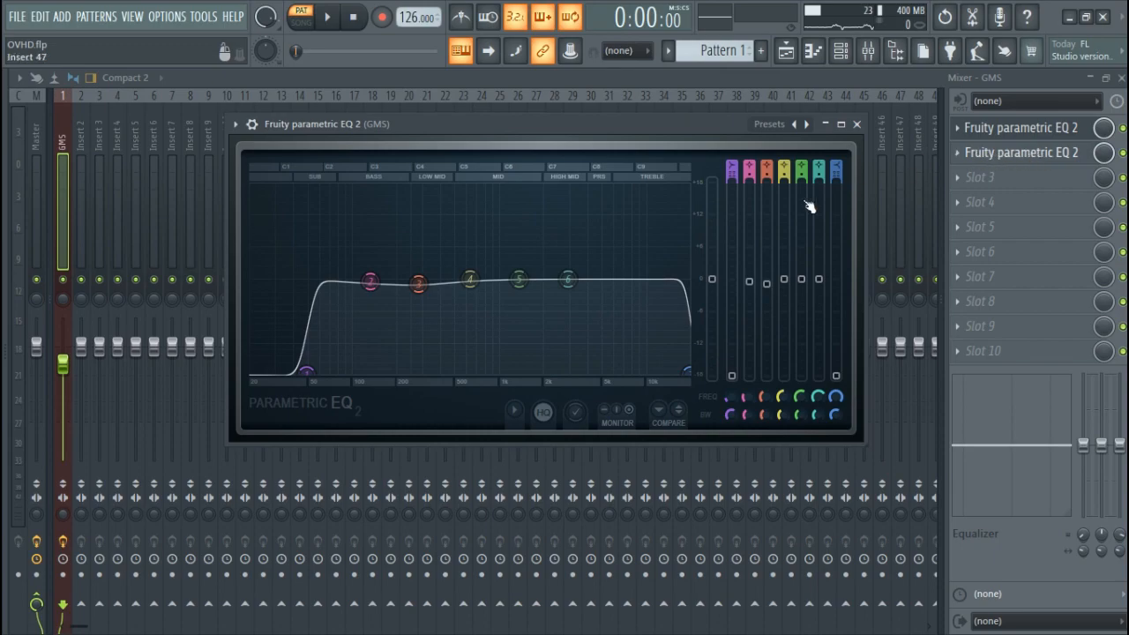
left_click_drag(574, 287, 618, 252)
left_click(857, 123)
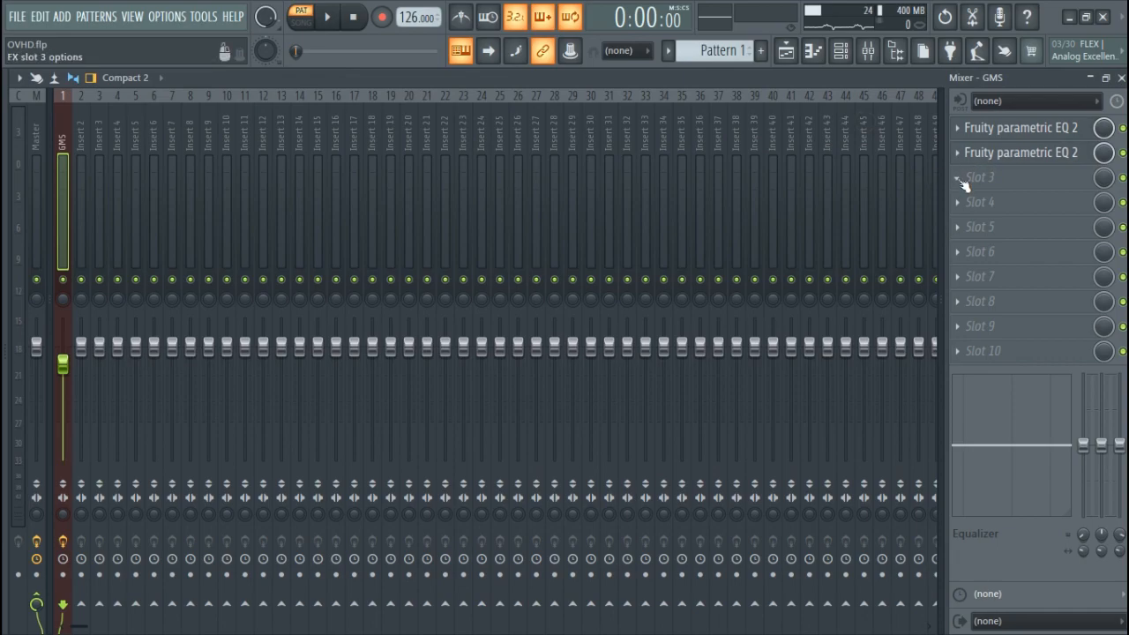
Load Fruity Stereo Enhancer in effect slot 3 of the GMS track and set its stereo separation to 33% separated
left_click(960, 180)
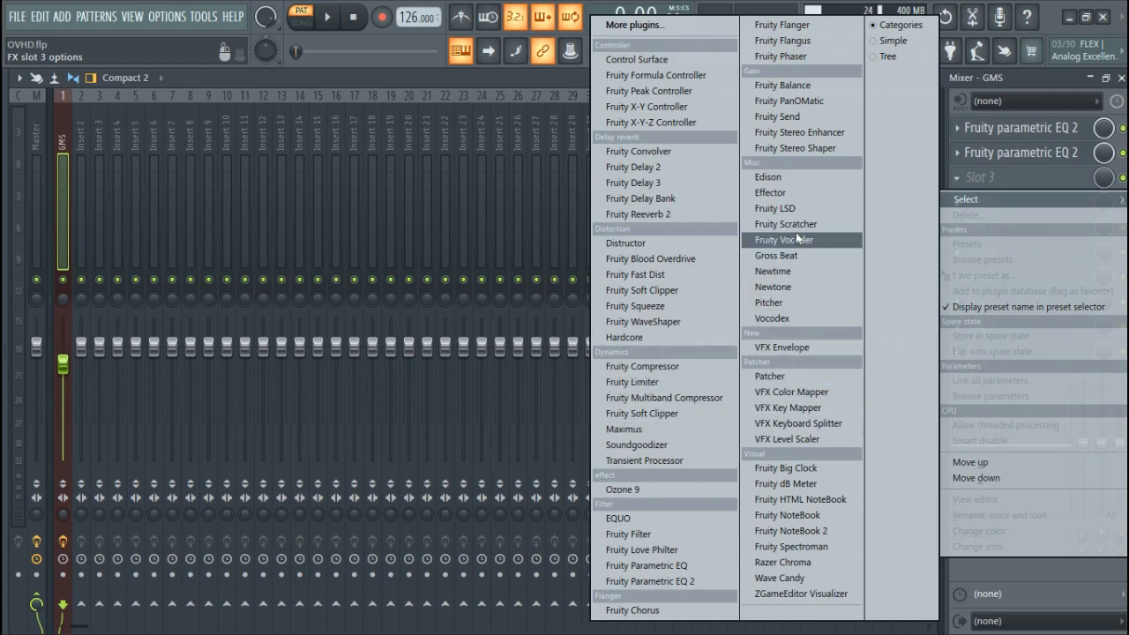
left_click(801, 134)
left_click_drag(339, 289, 510, 126)
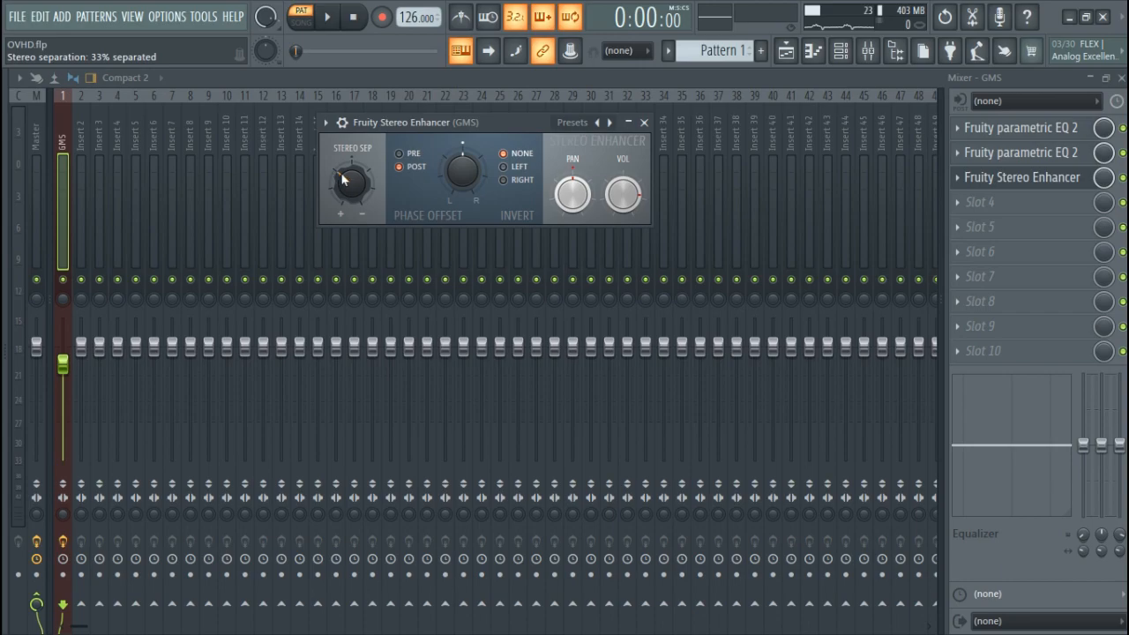
Set the Stereo Enhancer's phase offset to about 1.1 ms right and its panning to 5% left, and close it
left_click_drag(465, 173, 466, 175)
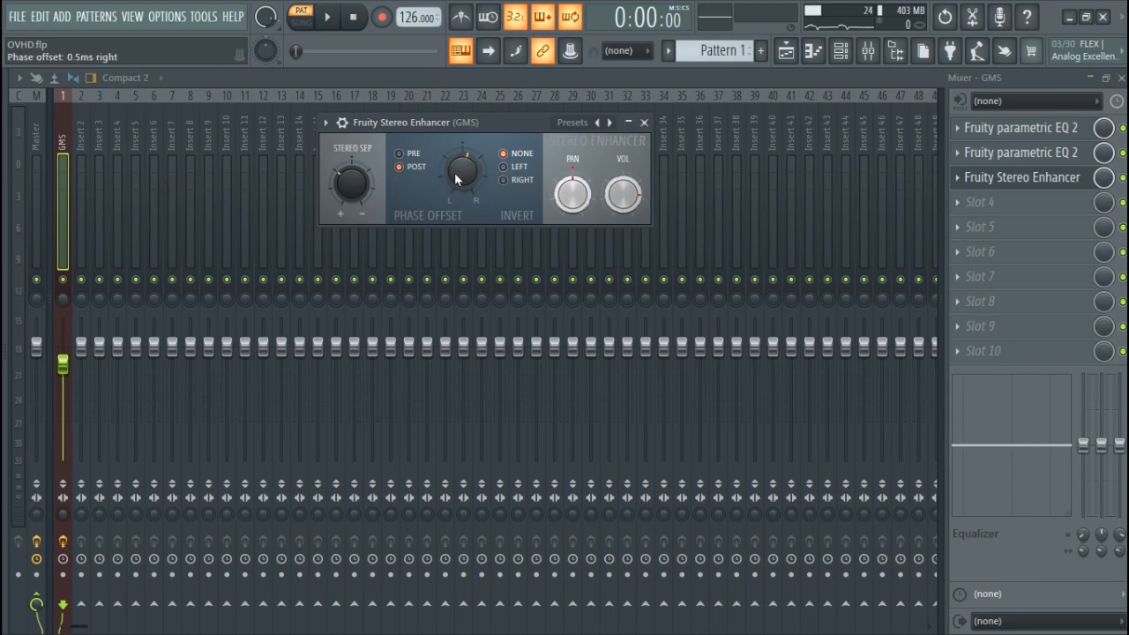
left_click_drag(456, 176, 456, 179)
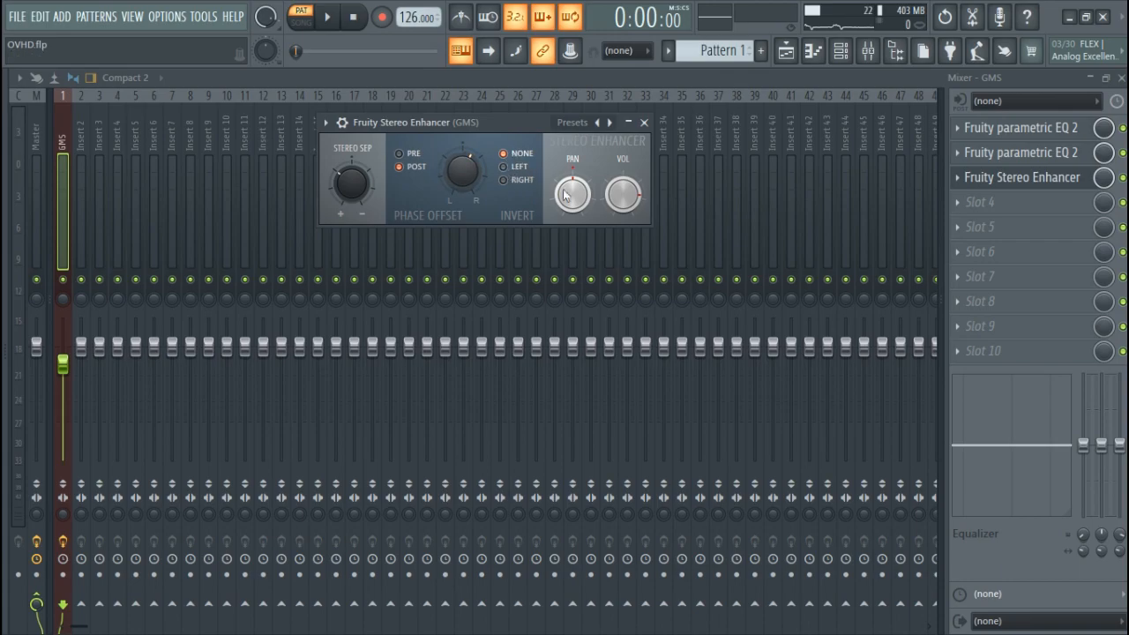
left_click_drag(566, 194, 567, 221)
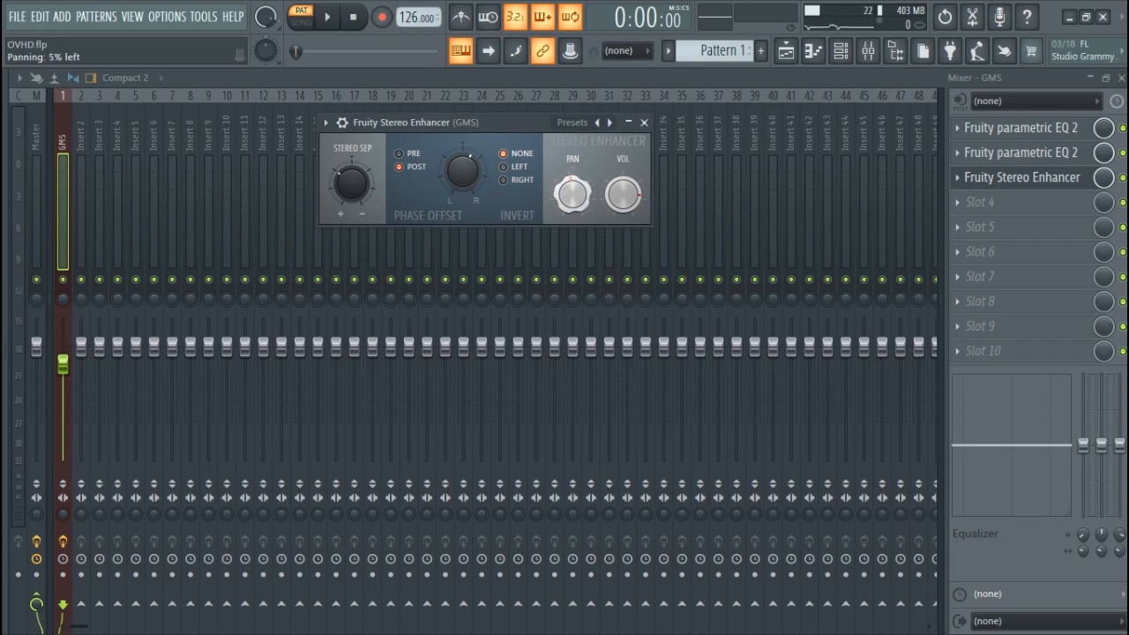
left_click(643, 121)
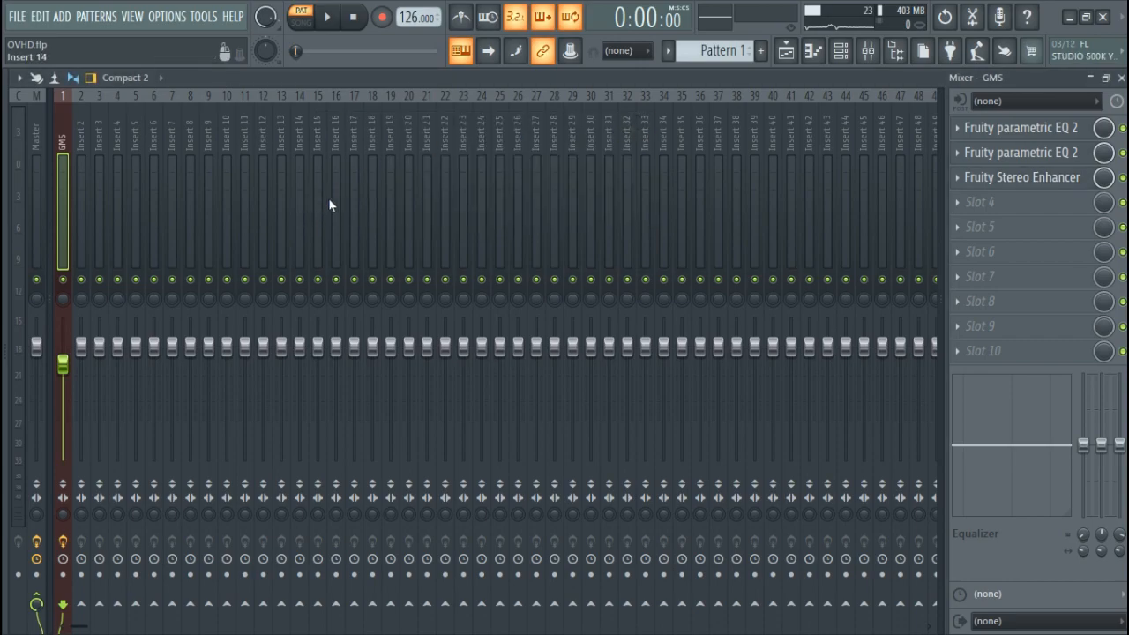
Play the pattern briefly, reopen the Stereo Enhancer and reset its panning to centre
key("space")
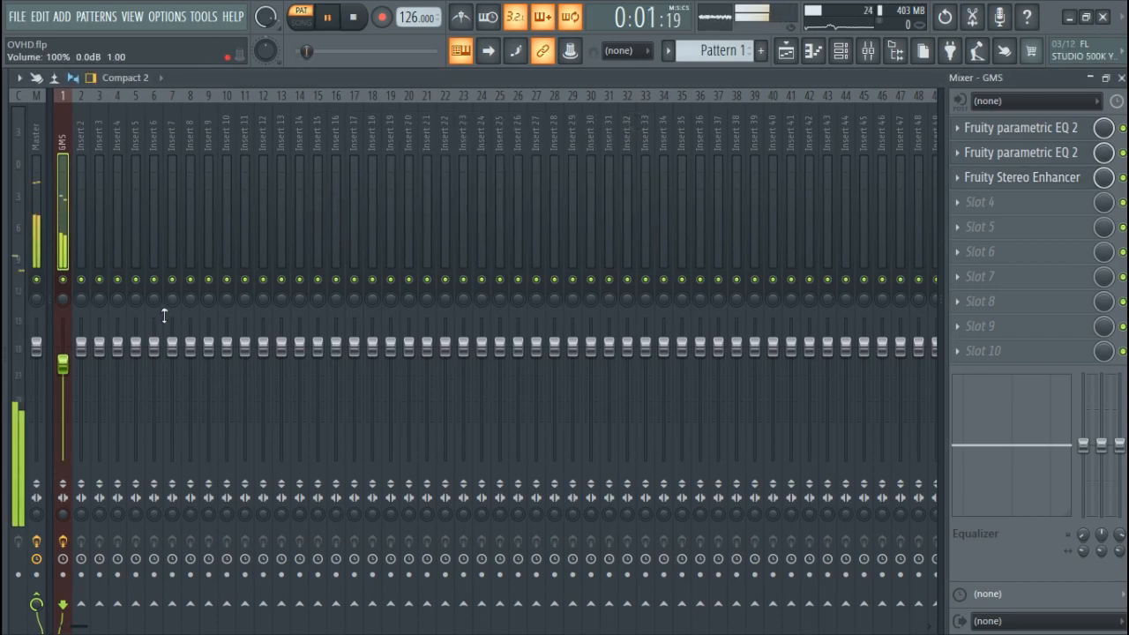
left_click(1032, 177)
key("space")
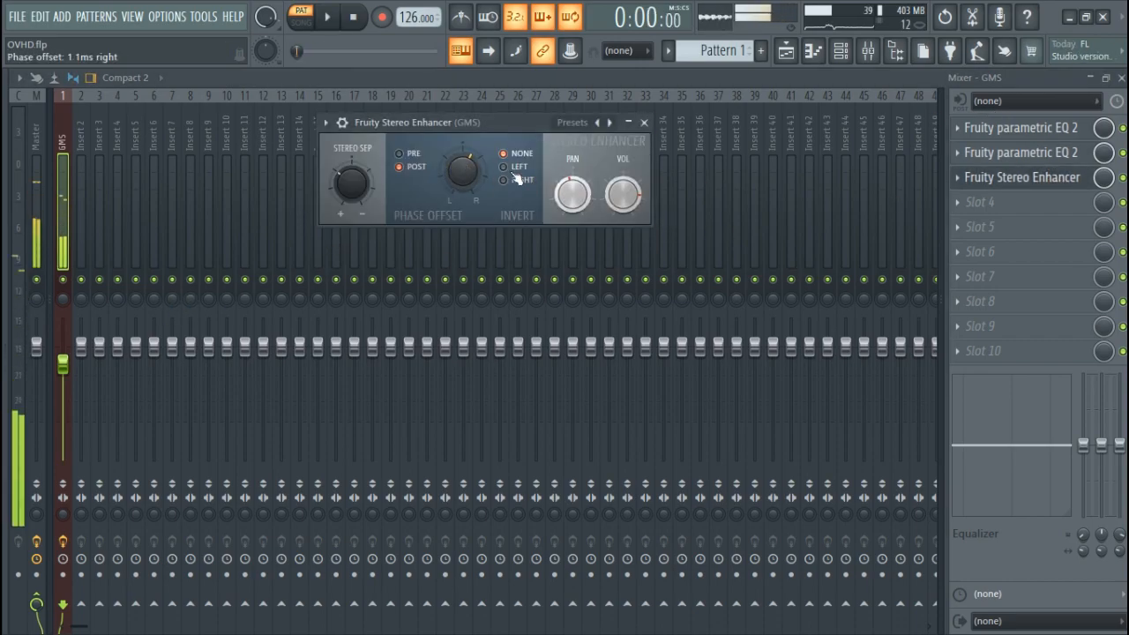
left_click(565, 196, "alt")
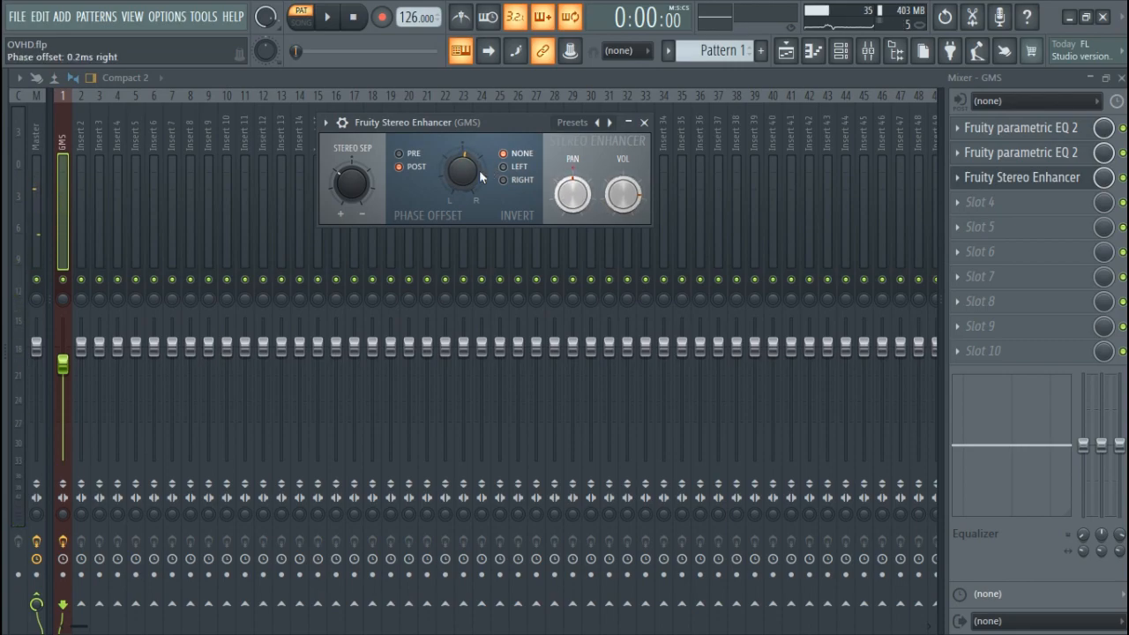
Tune the Stereo Enhancer's phase offset during playback, settling at about 6.8 ms right, and close the effect
key("space")
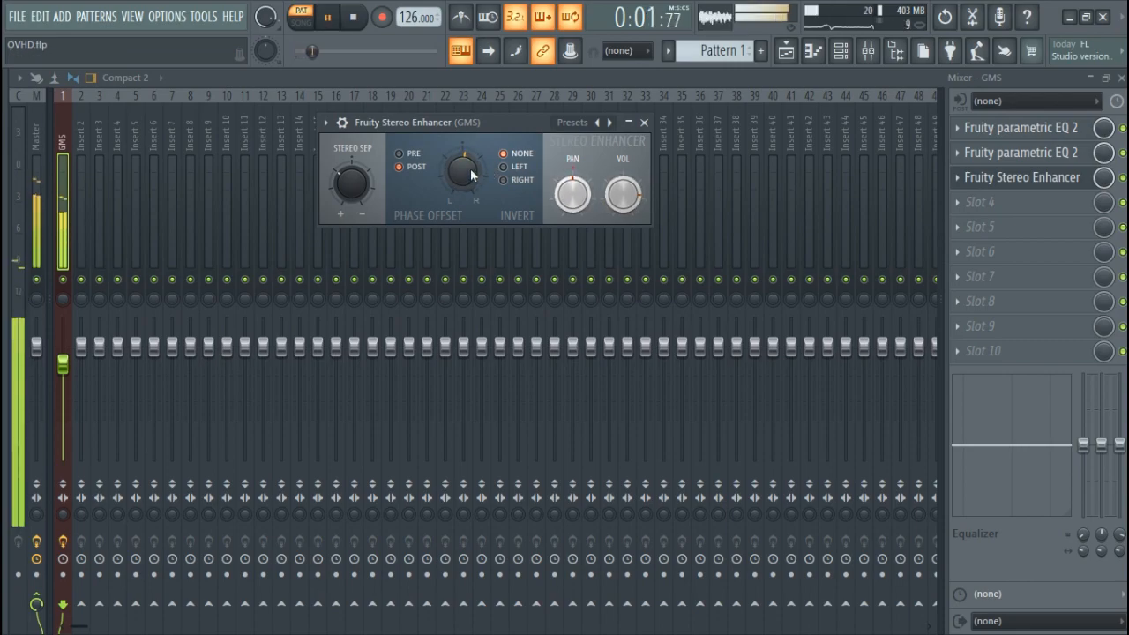
left_click_drag(465, 171, 465, 181)
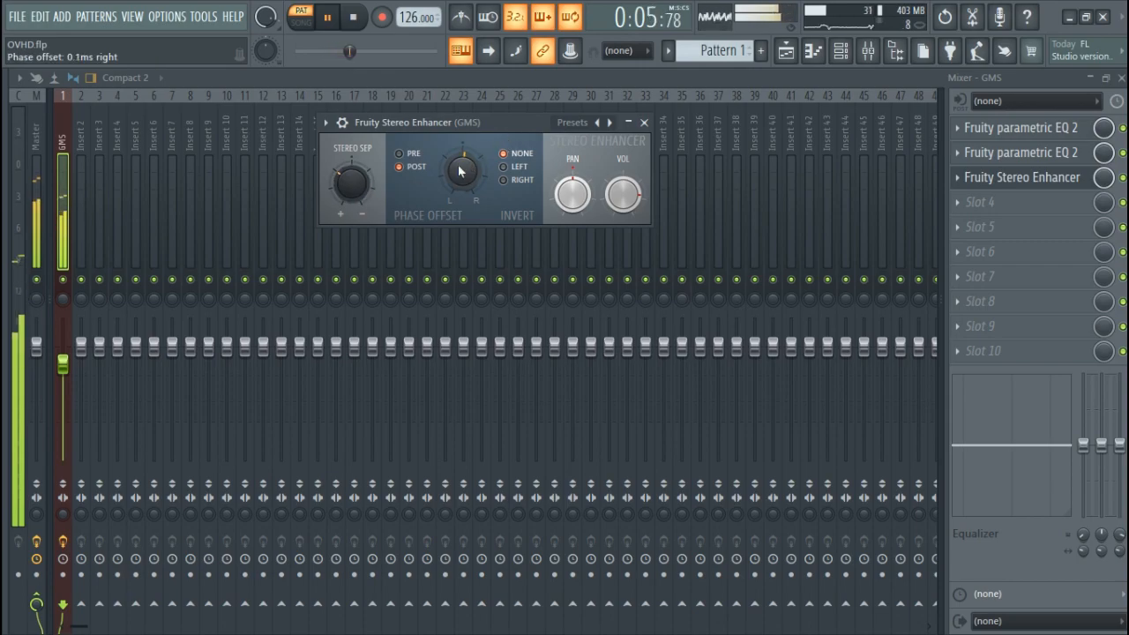
left_click_drag(458, 172, 459, 152)
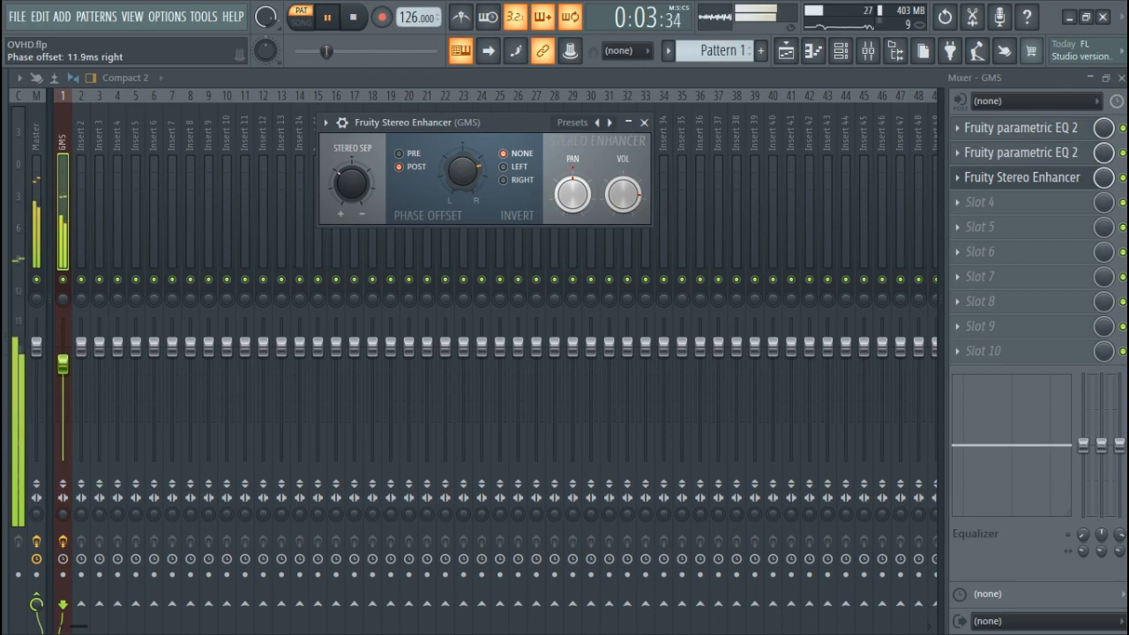
key("space")
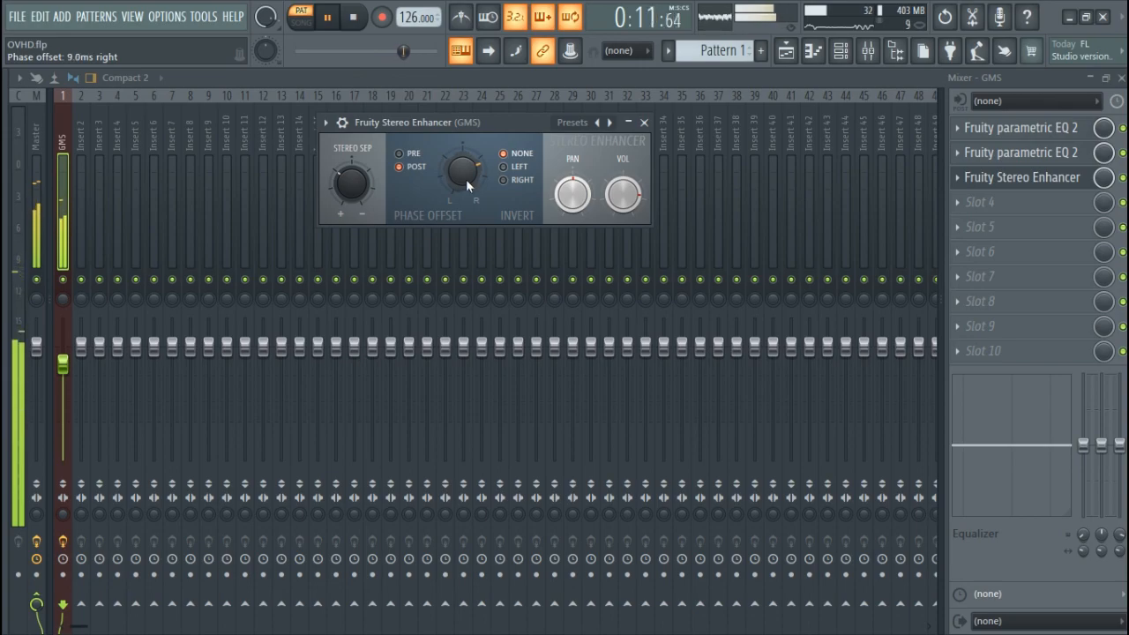
left_click_drag(465, 179, 466, 185)
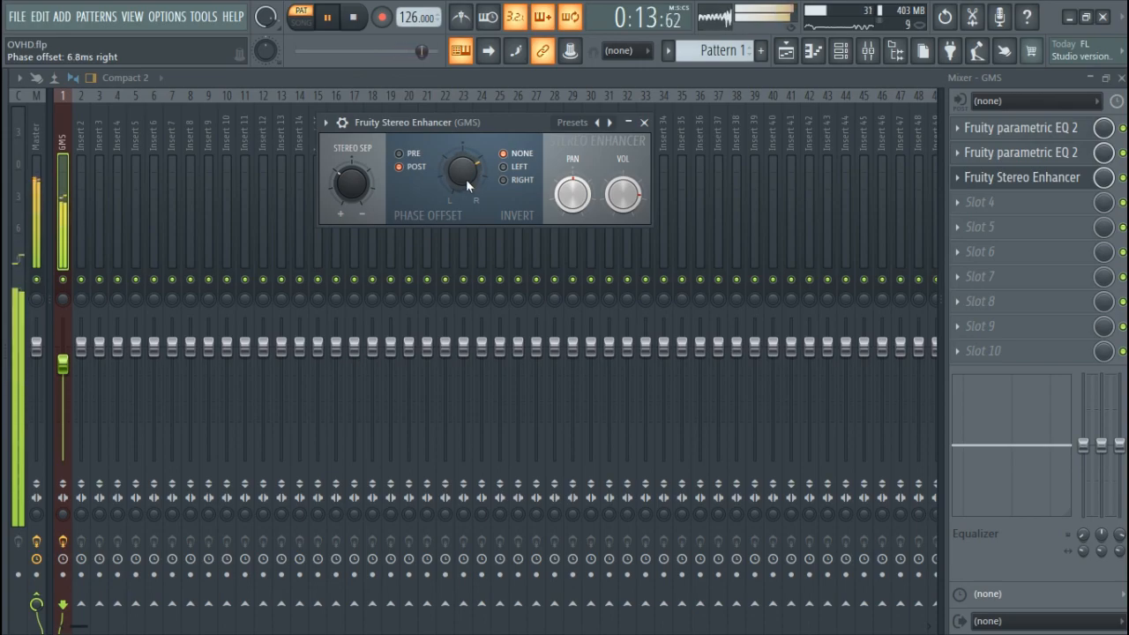
key("space")
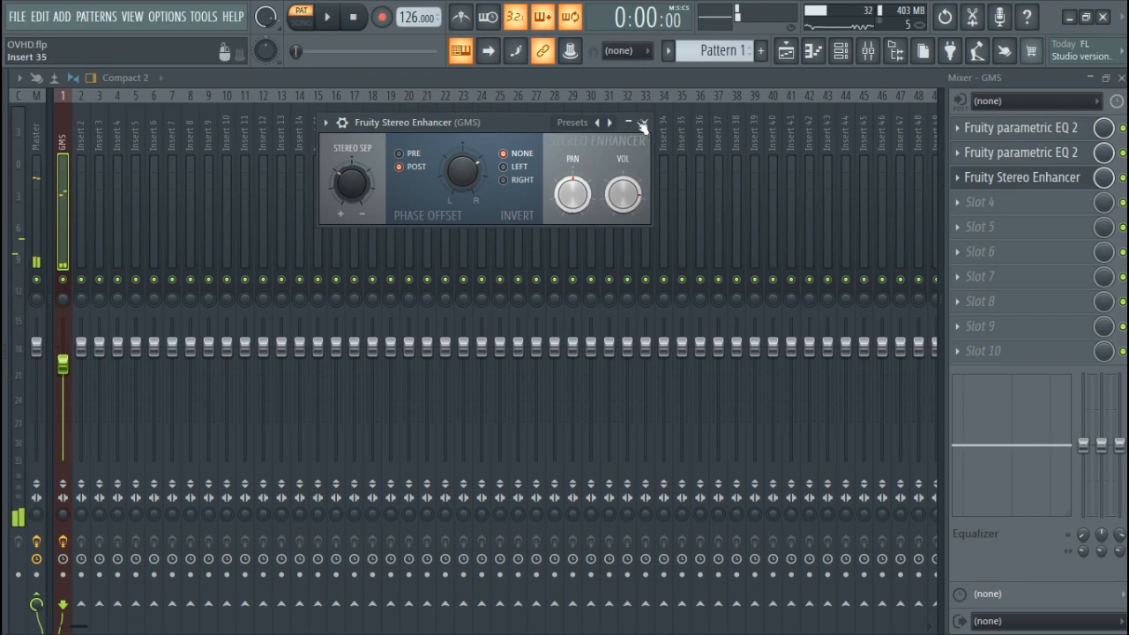
left_click(644, 122)
Load Fruity Blood Overdrive in effect slot 4 of the GMS track, audition it with the pattern, and close it
left_click(1014, 206)
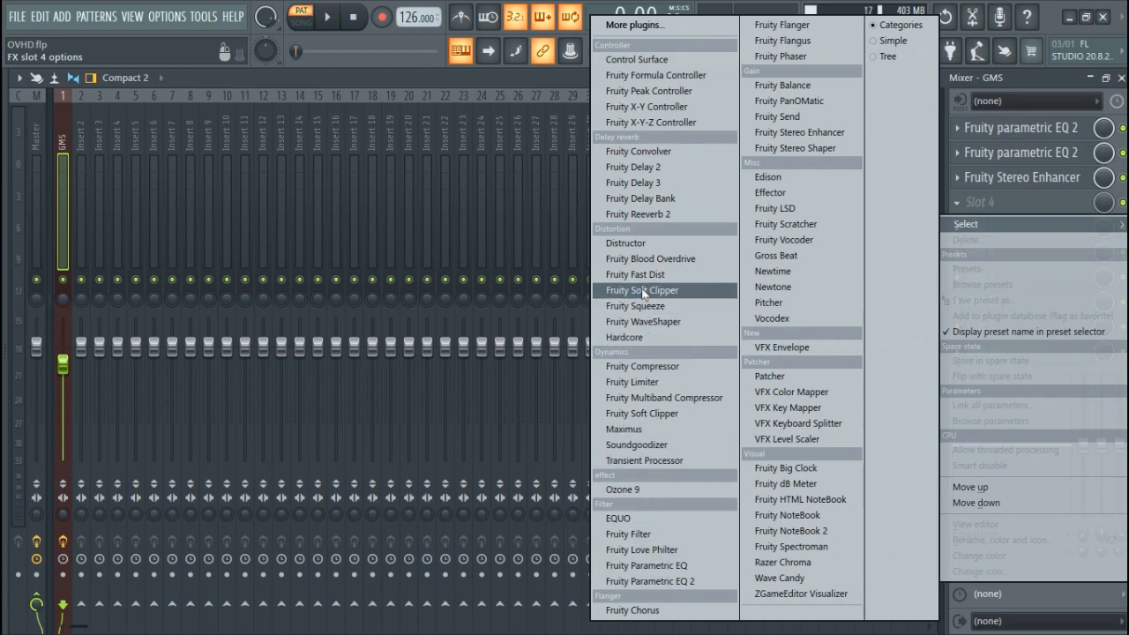
left_click(646, 258)
left_click_drag(333, 300, 412, 118)
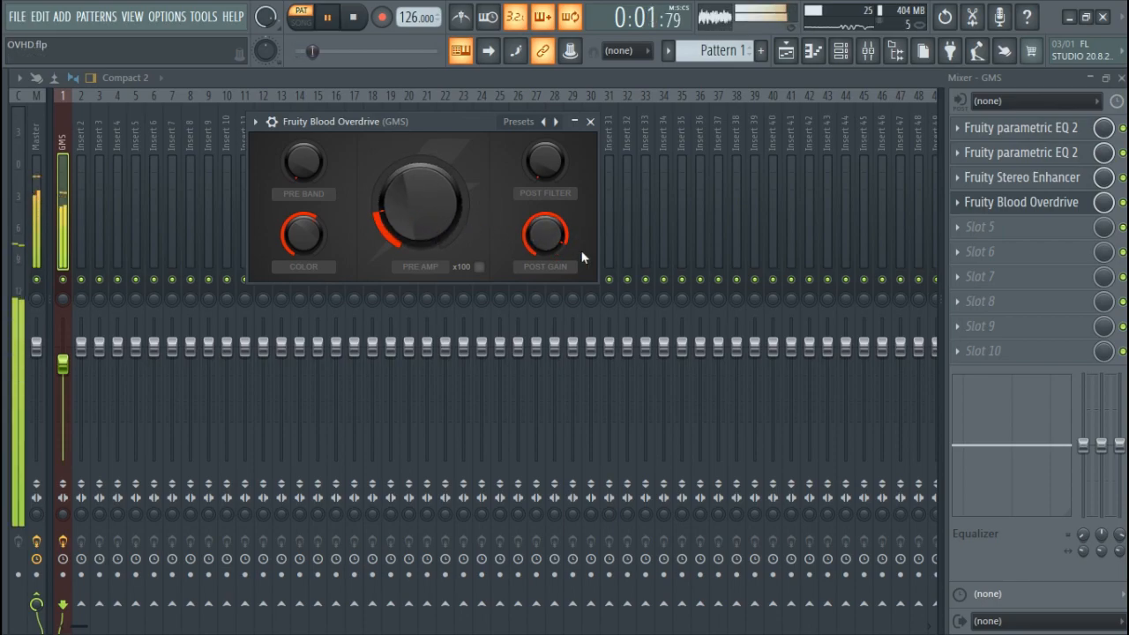
left_click(590, 121)
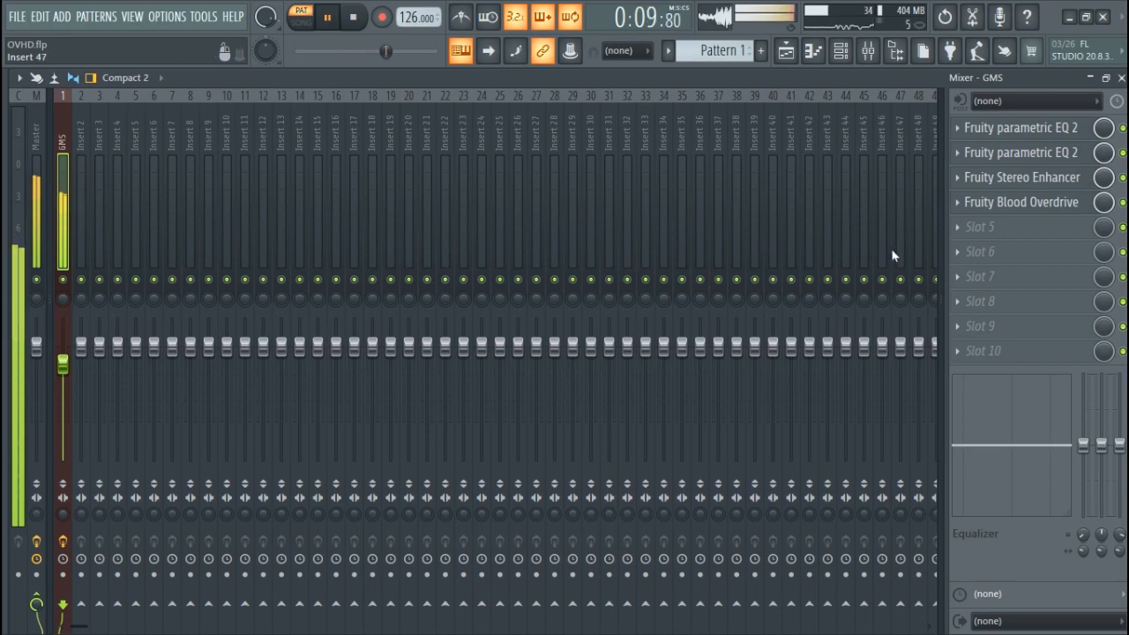
key("space")
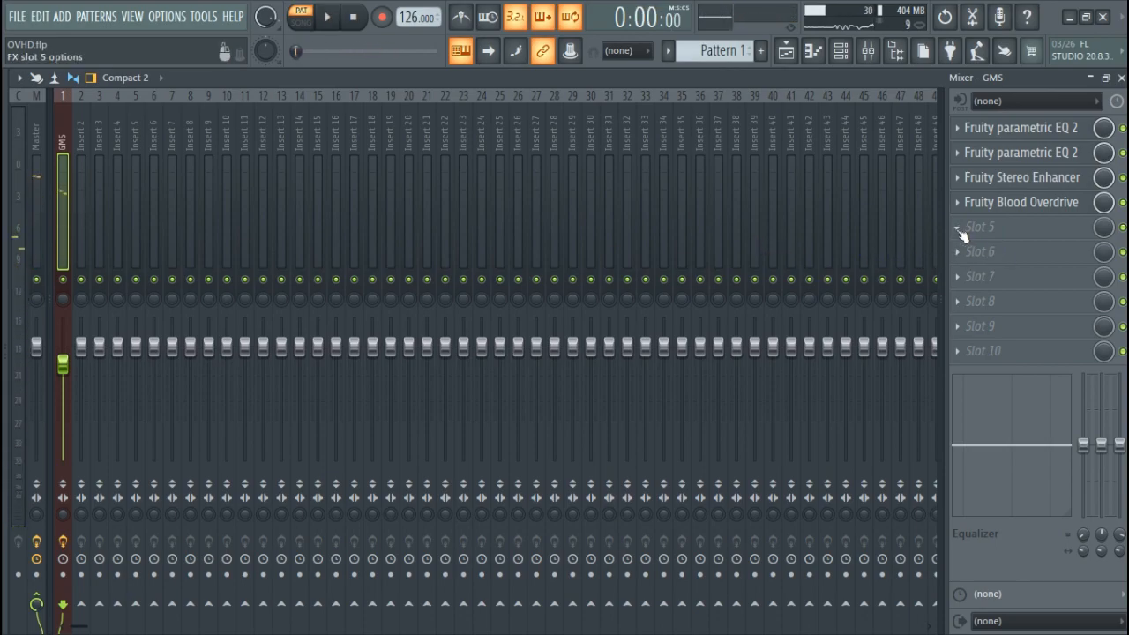
Load Fruity Reeverb 2 in effect slot 5 of the GMS track, enlarge its room size and set the decay time to 1.0 sec
left_click(961, 231)
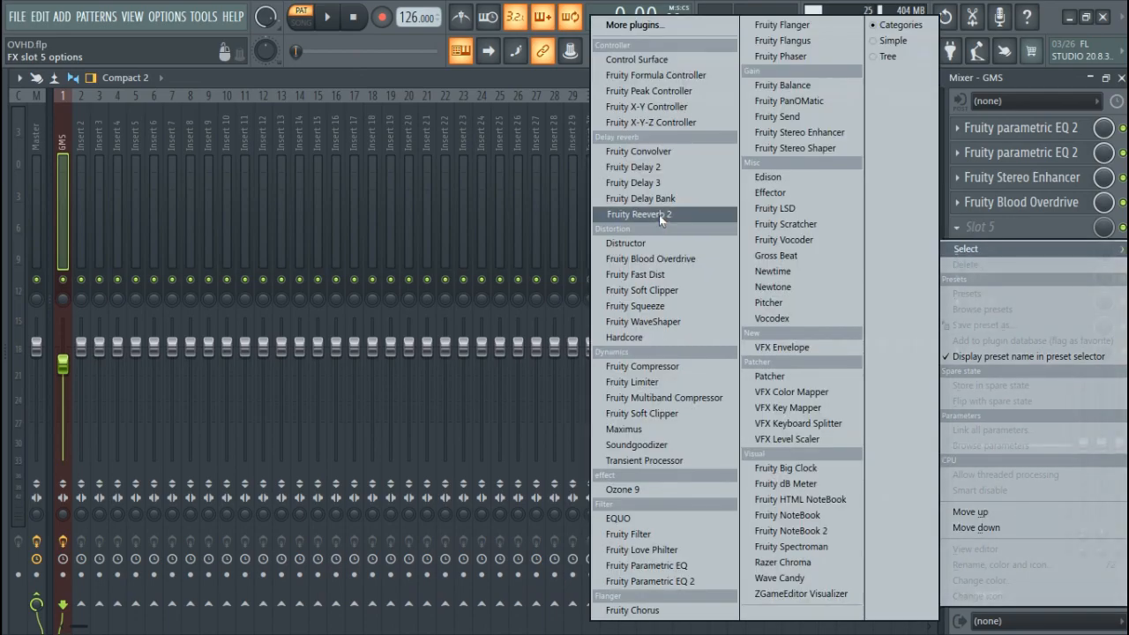
left_click(659, 214)
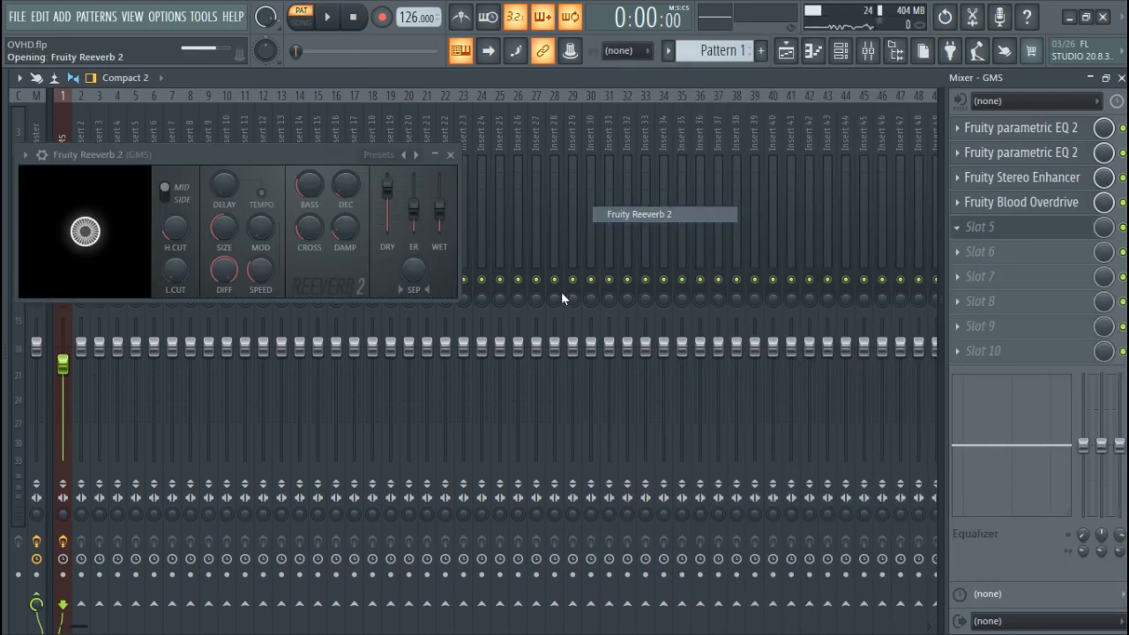
left_click_drag(289, 158, 443, 137)
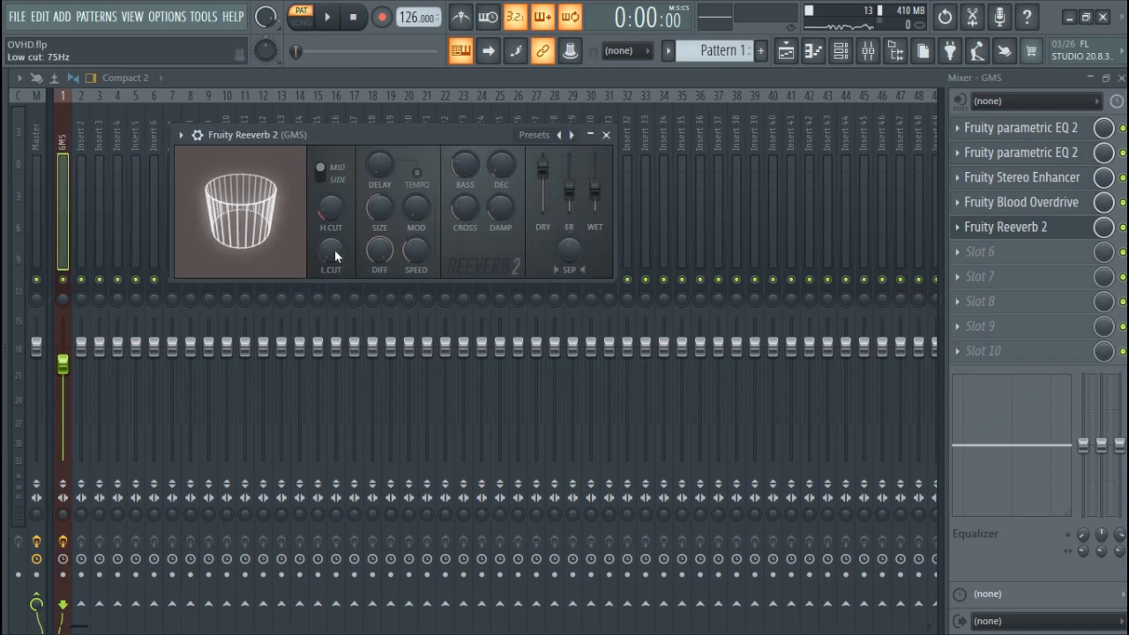
left_click_drag(275, 223, 215, 224)
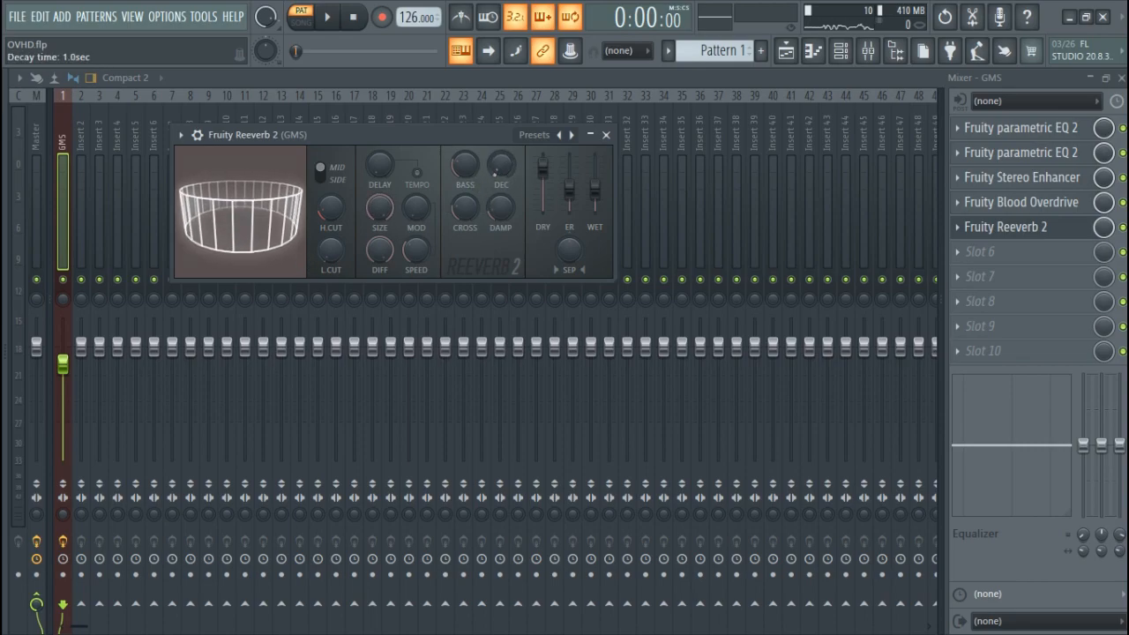
Fine-tune Fruity Reeverb 2 while the pattern plays, settling the wet level at 59%, and close it
left_click_drag(595, 190, 595, 182)
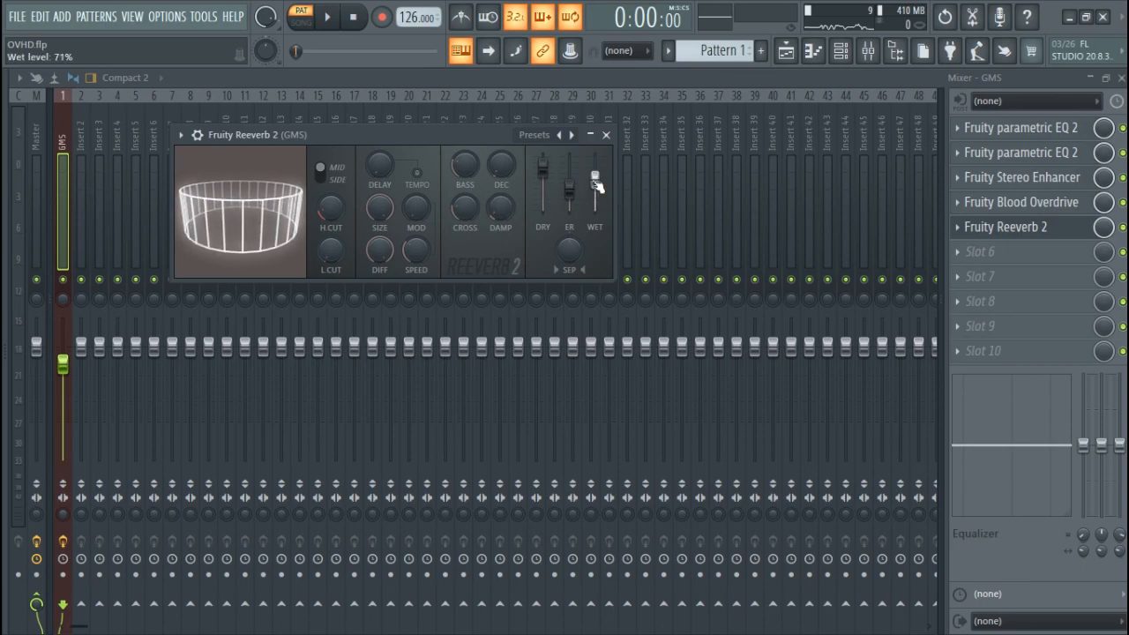
key("space")
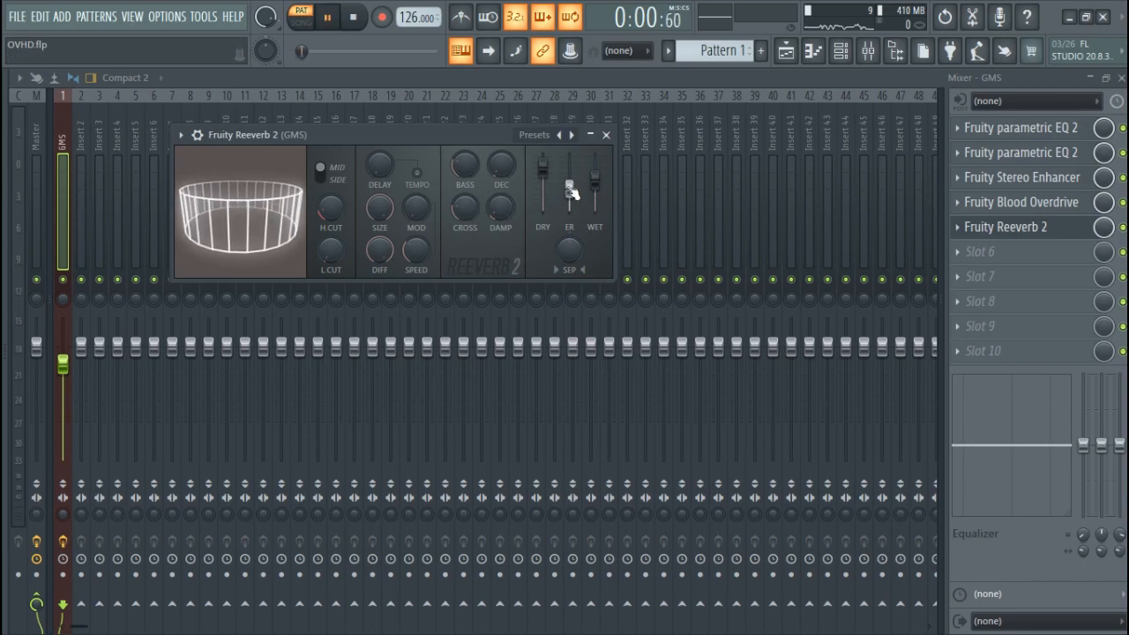
left_click_drag(595, 189, 595, 194)
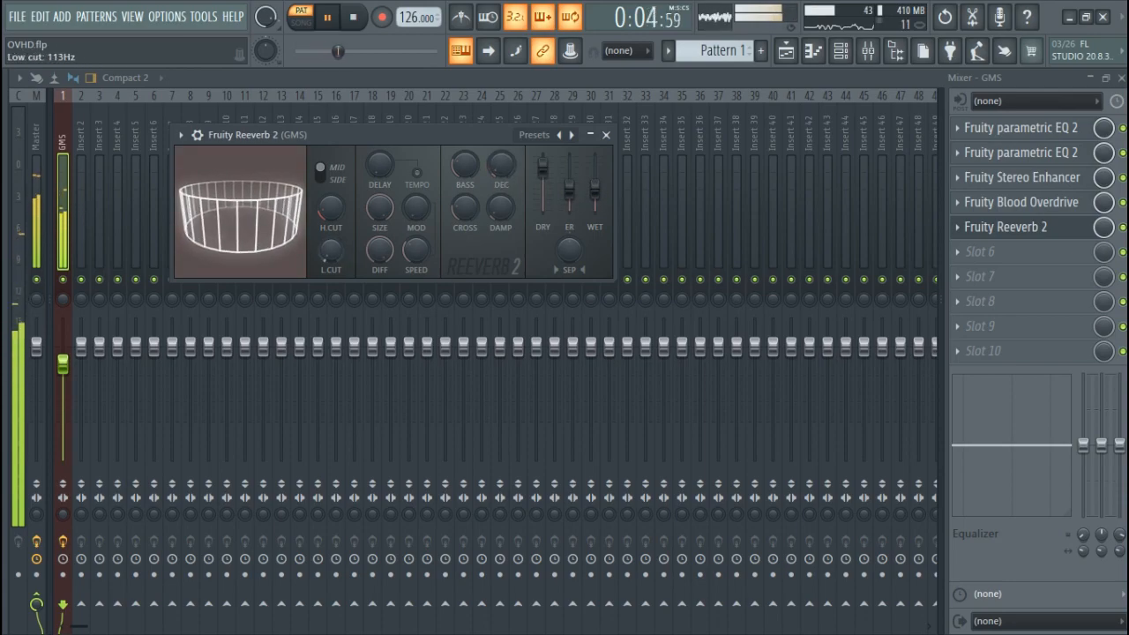
left_click_drag(425, 260, 425, 247)
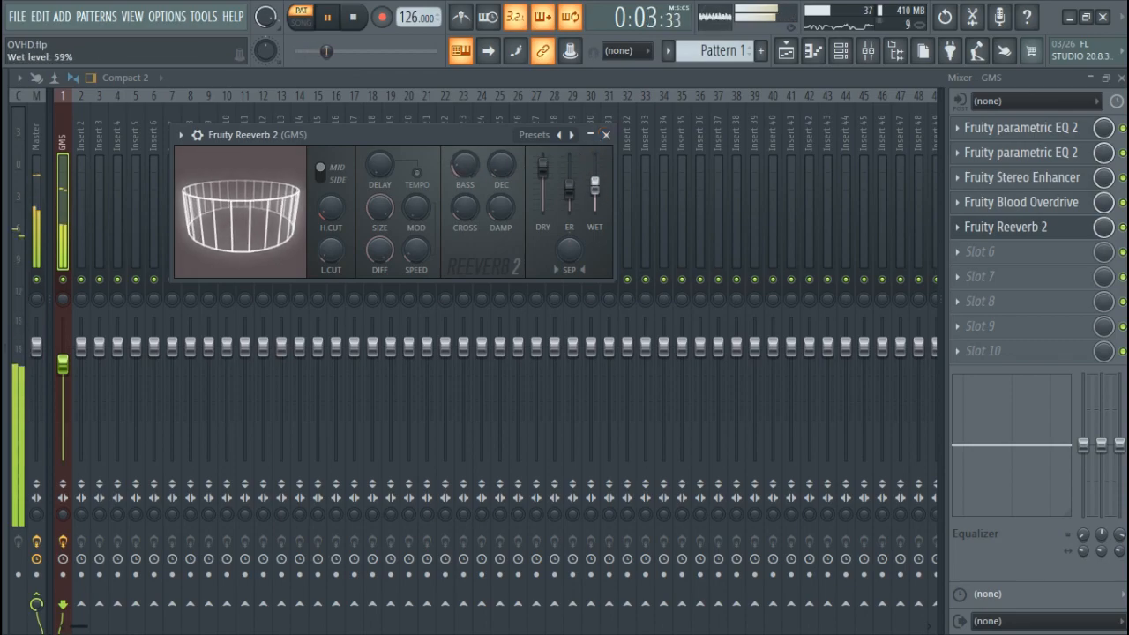
key("Escape")
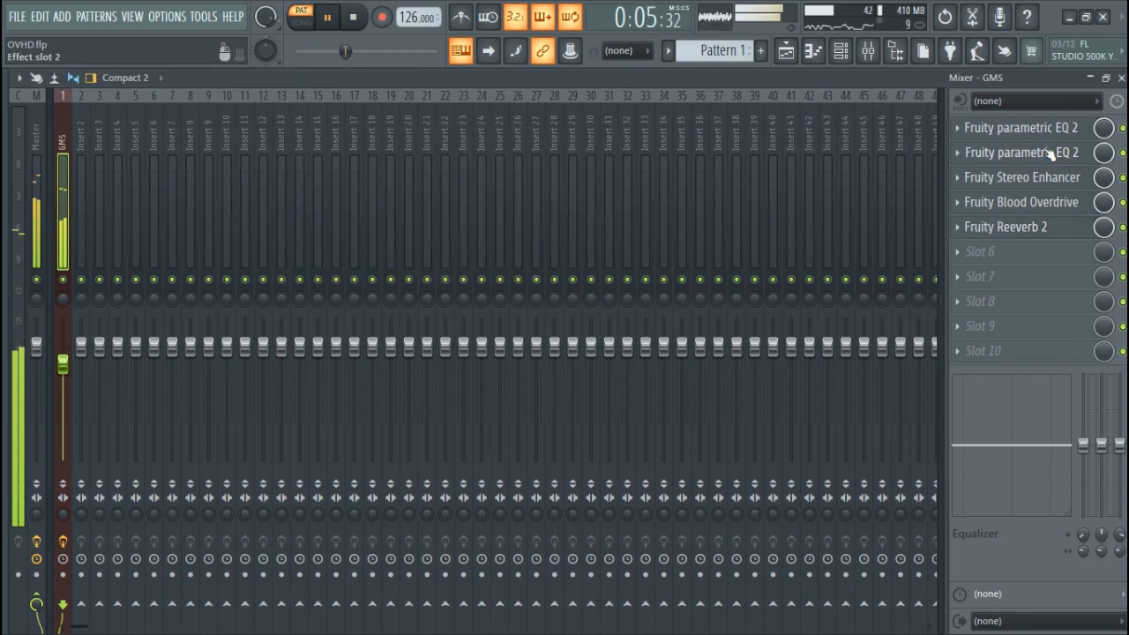
Cut band 4 of the slot 2 EQ to about -2.6 dB at 632 Hz with a 4% bandwidth, stop playback and close it
left_click(977, 152)
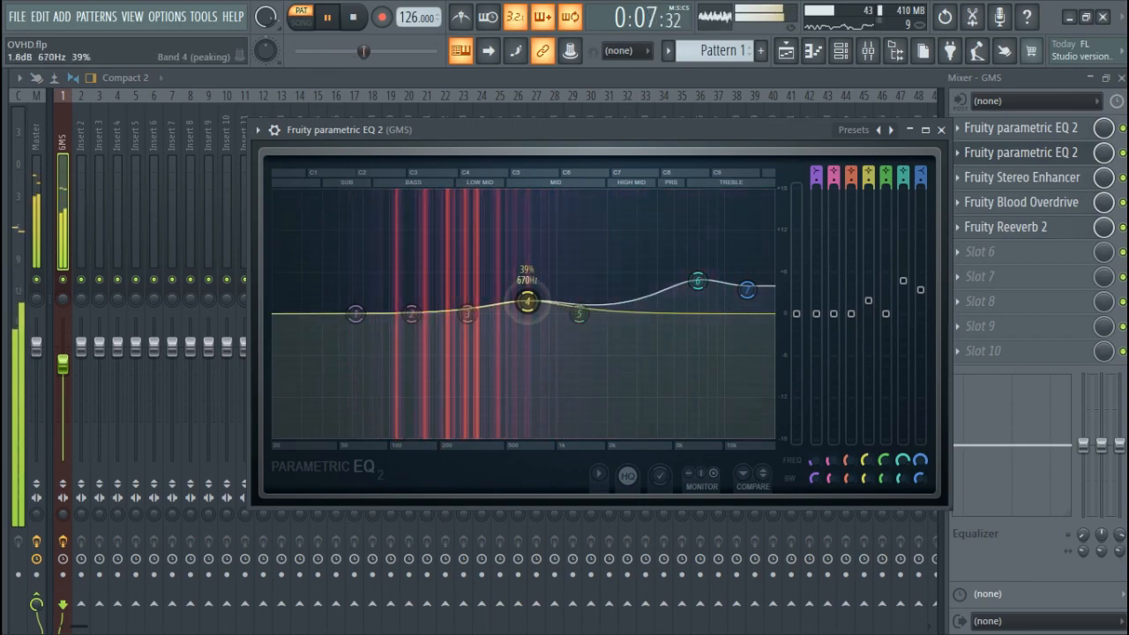
left_click_drag(523, 313, 523, 330)
key("space")
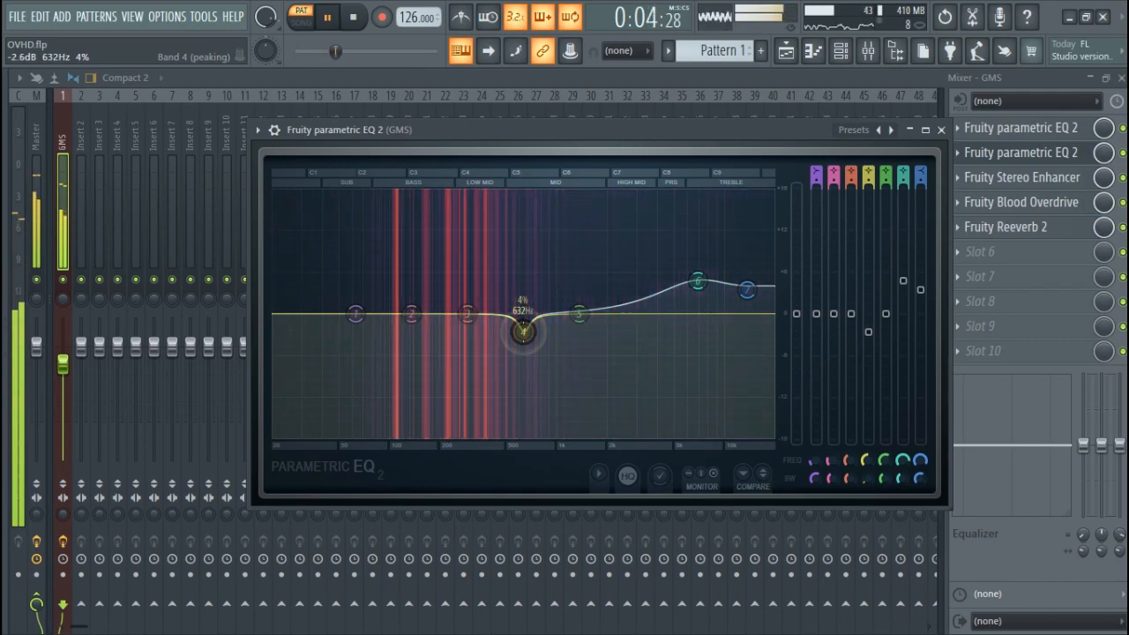
left_click(940, 130)
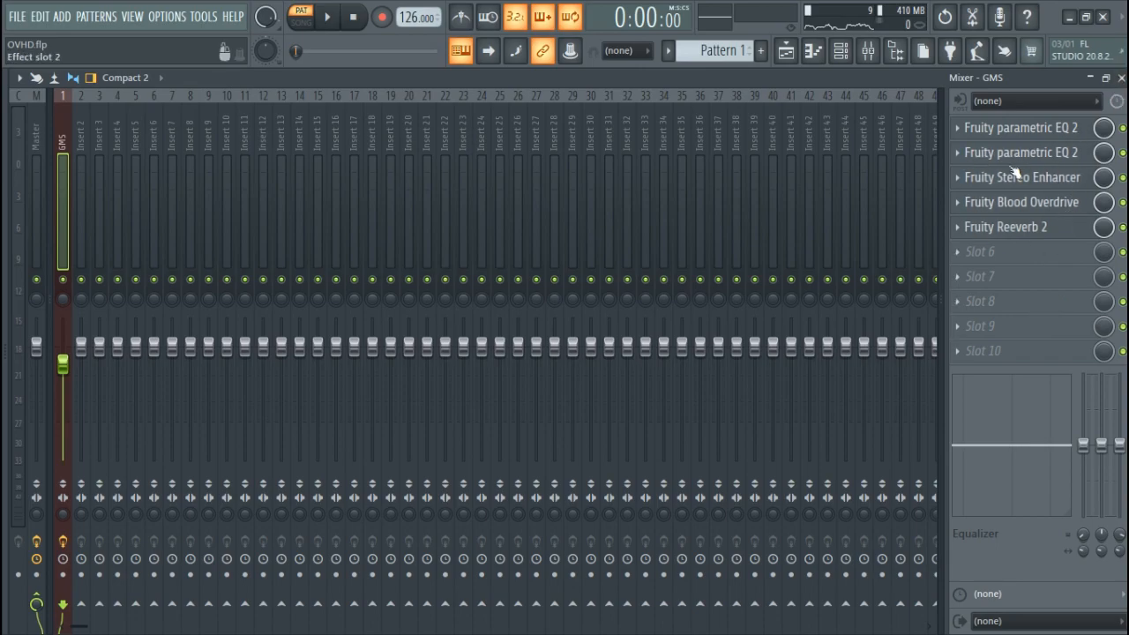
Play the pattern with the BASS_EfEm_C2 channel muted and raise the GMS mixer track's volume to about 94%
left_click(866, 51)
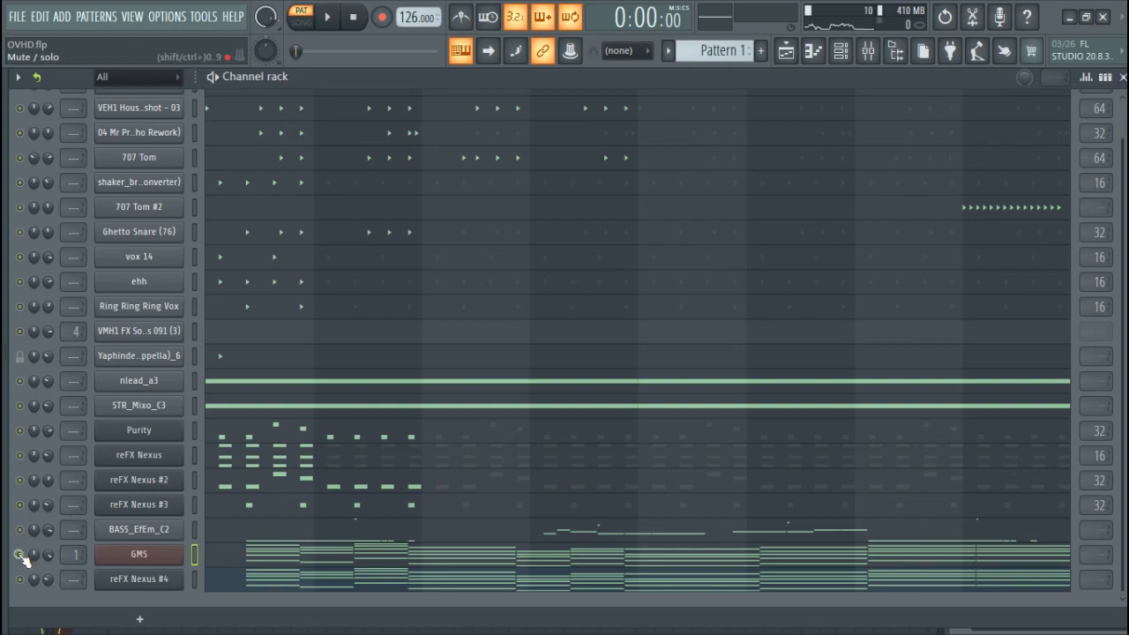
key("space")
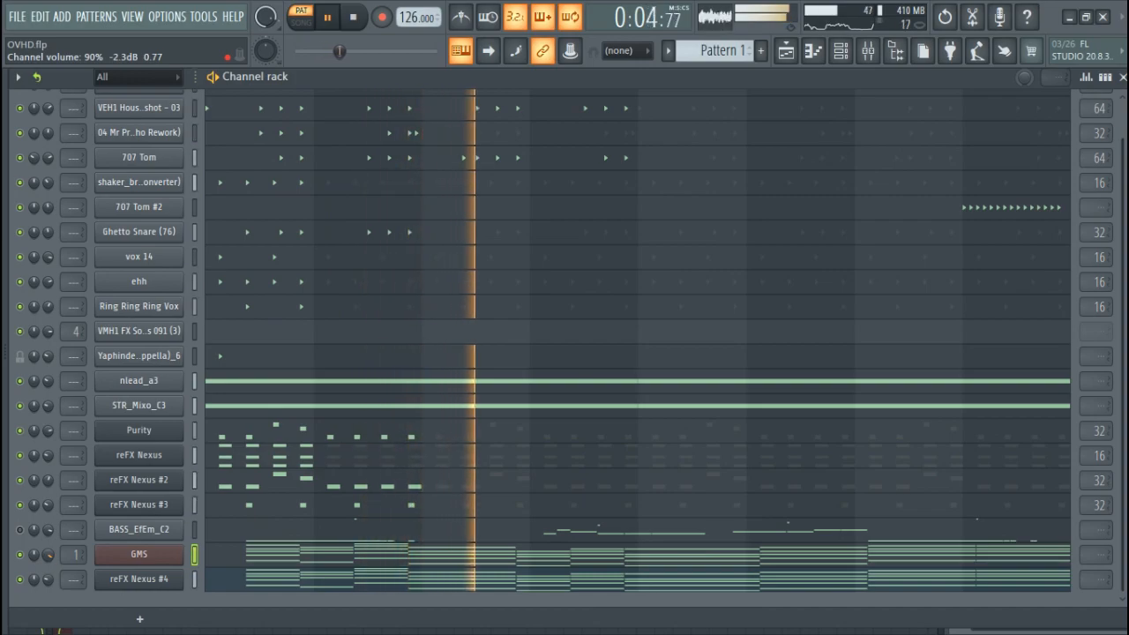
double_click(61, 554)
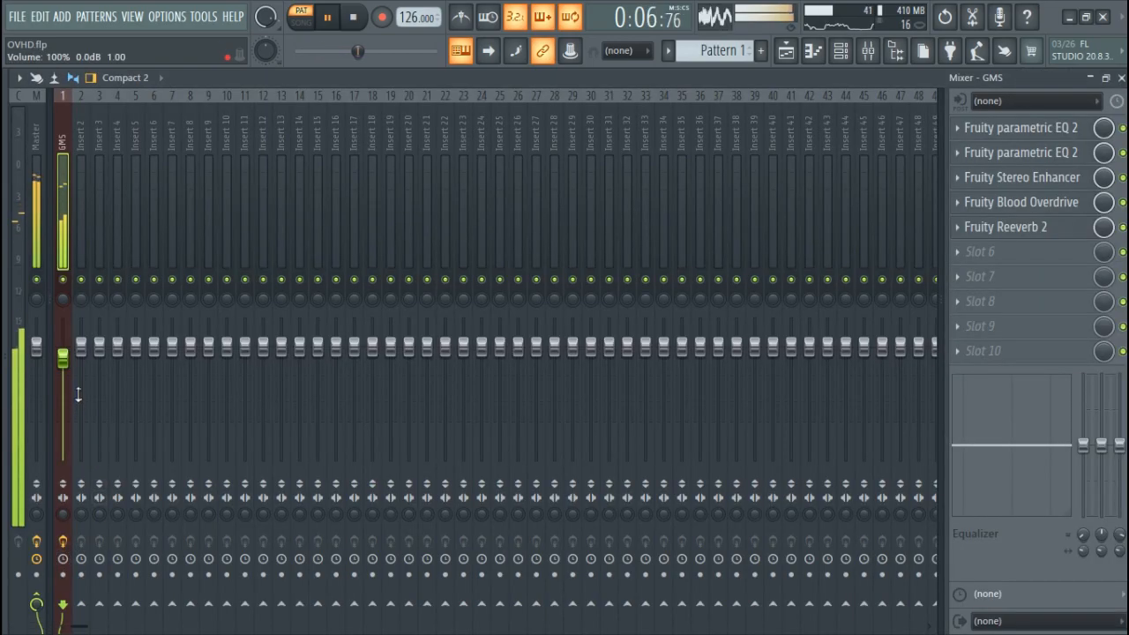
left_click_drag(63, 358, 63, 355)
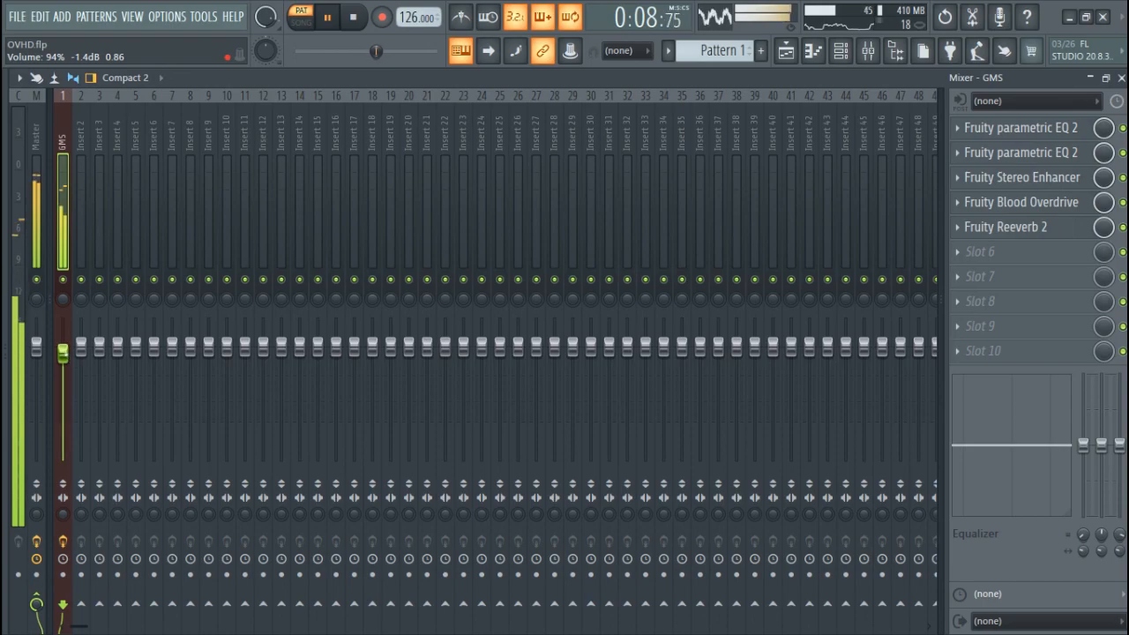
Audition the GMS channel in the playing pattern and review the slot 1 EQ on its mixer track
left_click(841, 50)
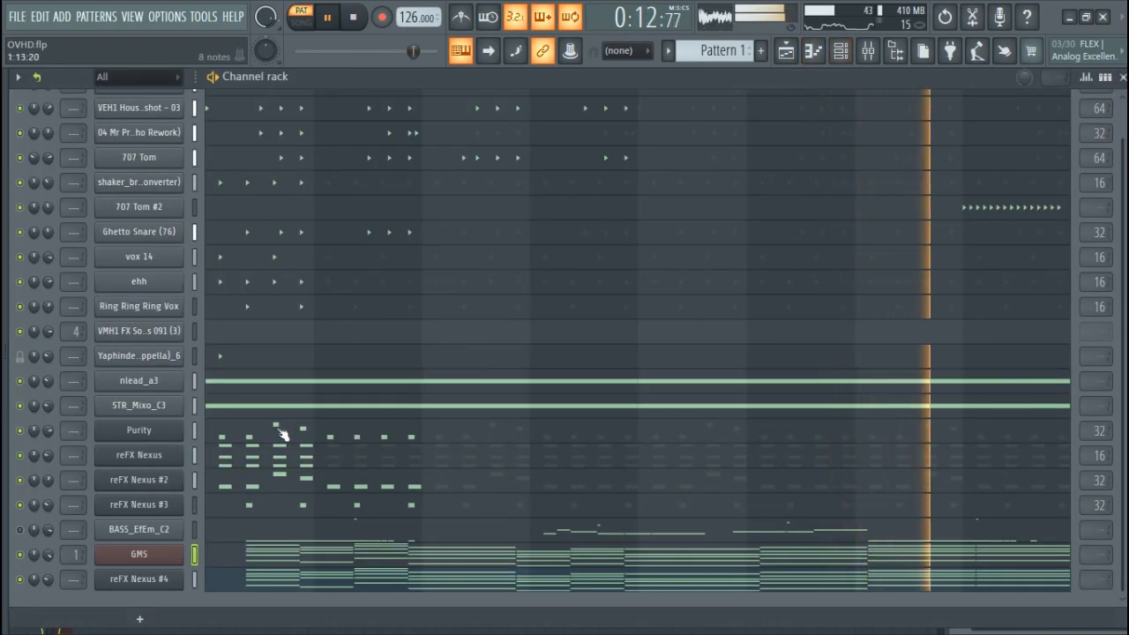
left_click(195, 554)
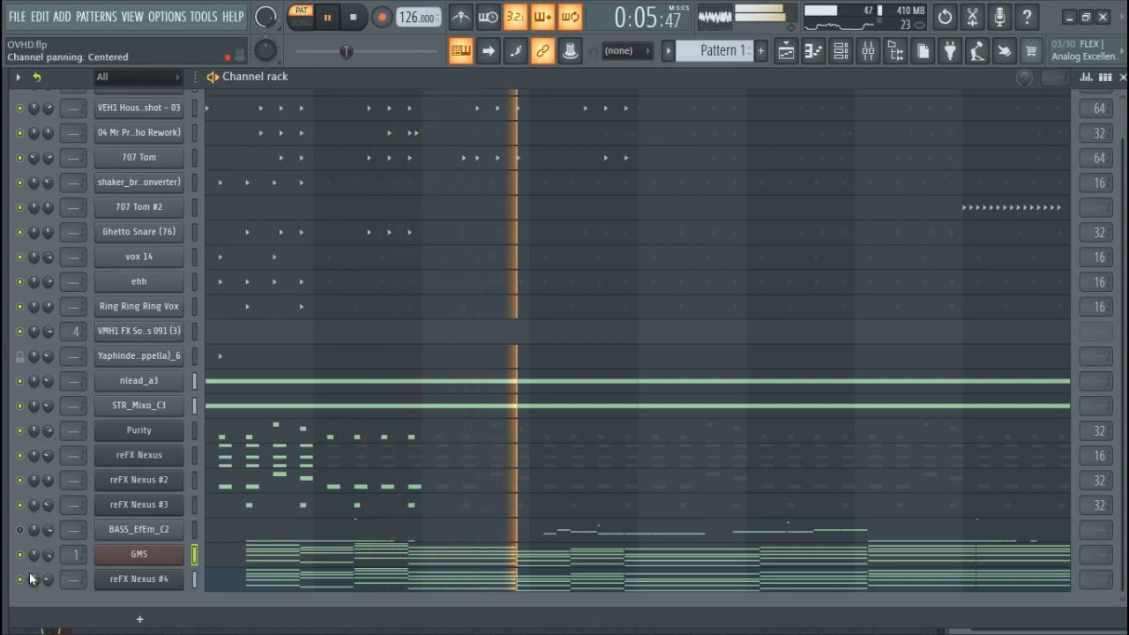
left_click(75, 554)
left_click(990, 124)
left_click(996, 126)
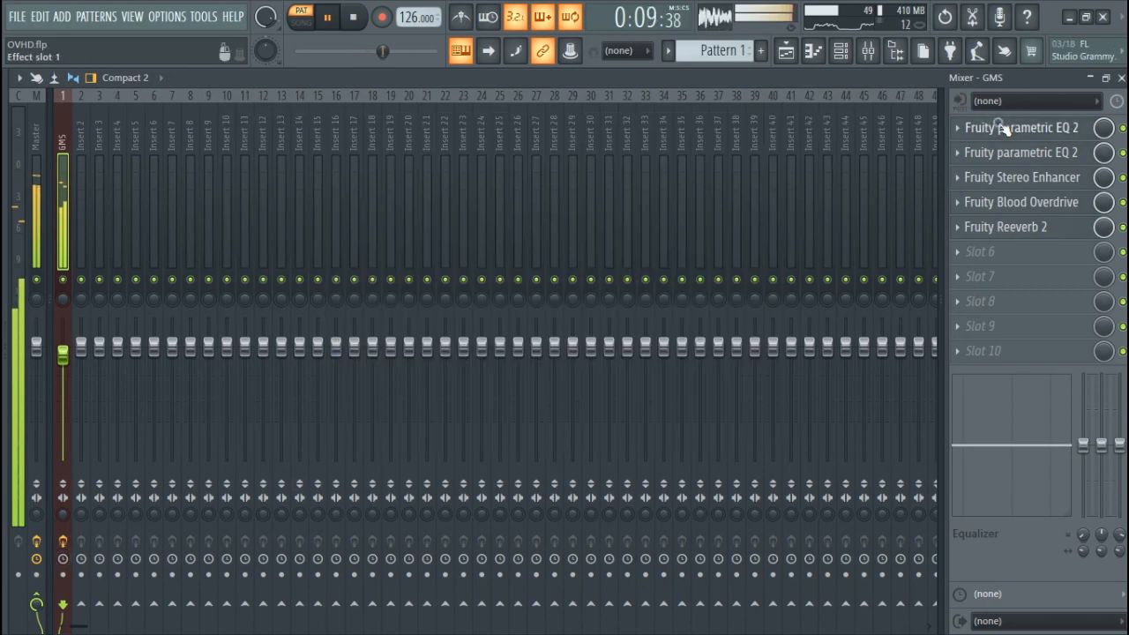
left_click(998, 128)
Set the phase offset of Fruity Stereo Enhancer on the GMS track to 5.7 ms right and close it
left_click(992, 174)
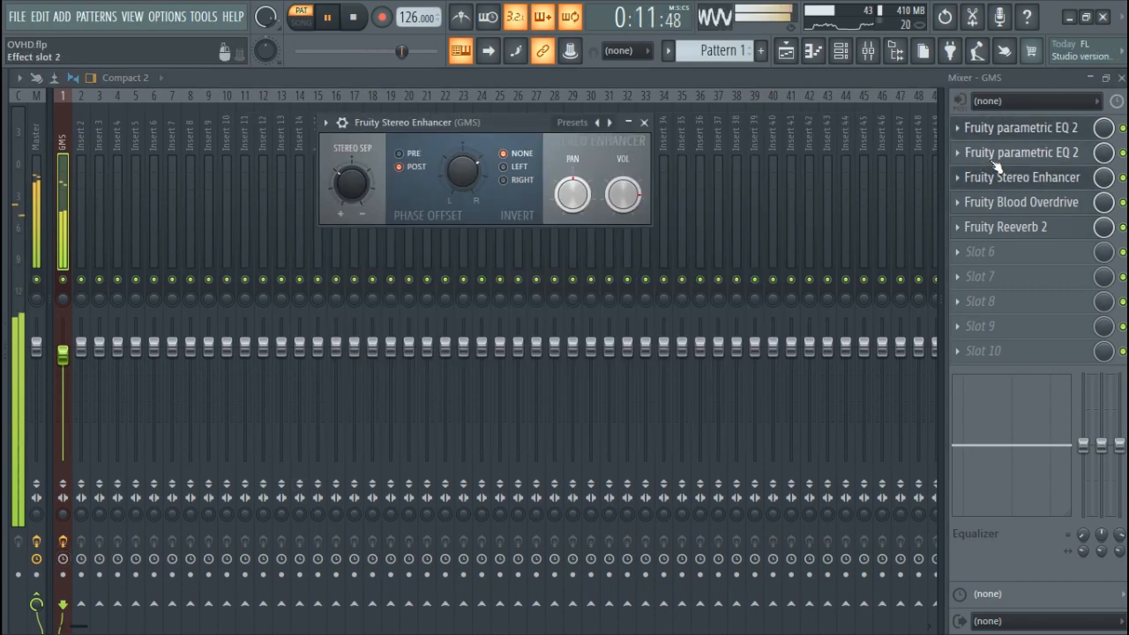
left_click_drag(456, 176, 458, 179)
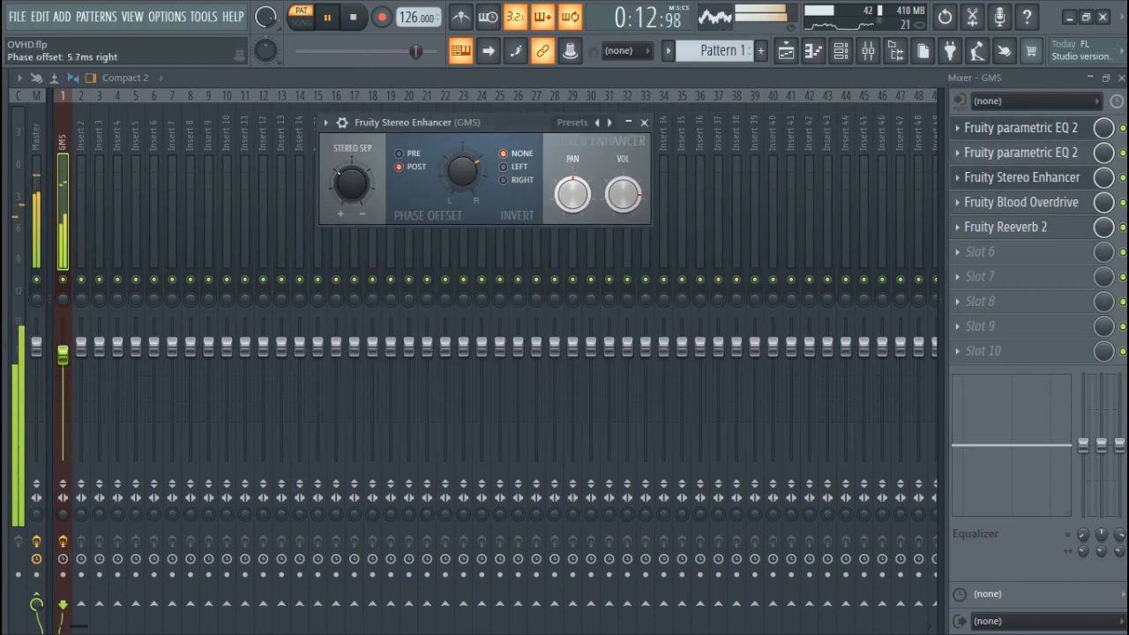
left_click(644, 123)
Route BASS_EfEm_C2 to mixer track 1 and mute reFX Nexus #4, stopping playback and returning to the GMS mixer track
left_click(868, 50)
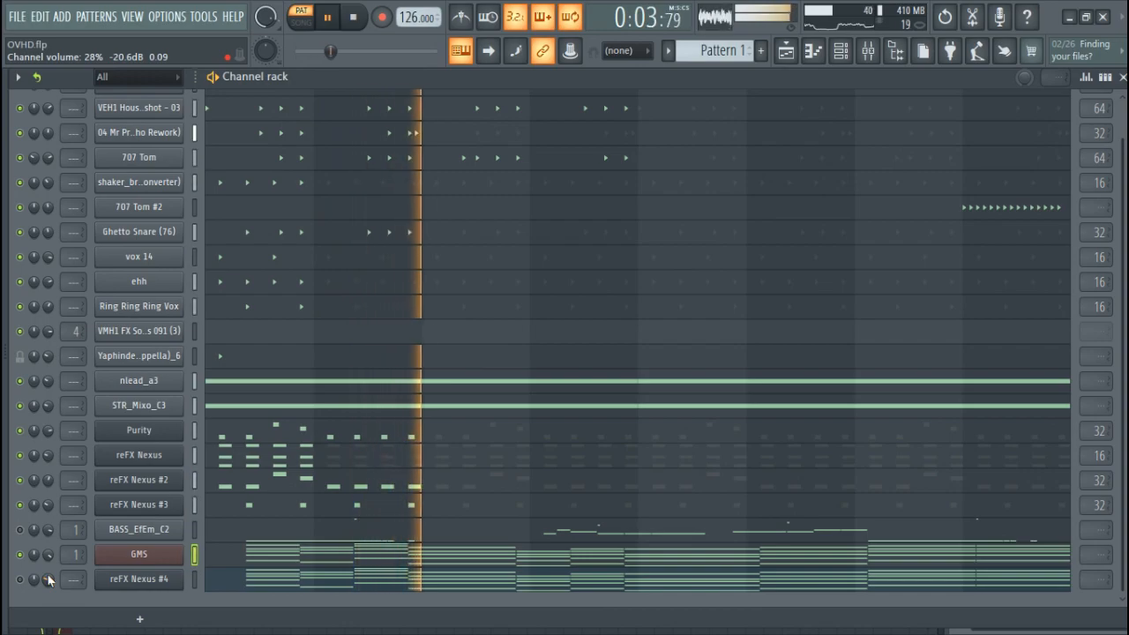
key("space")
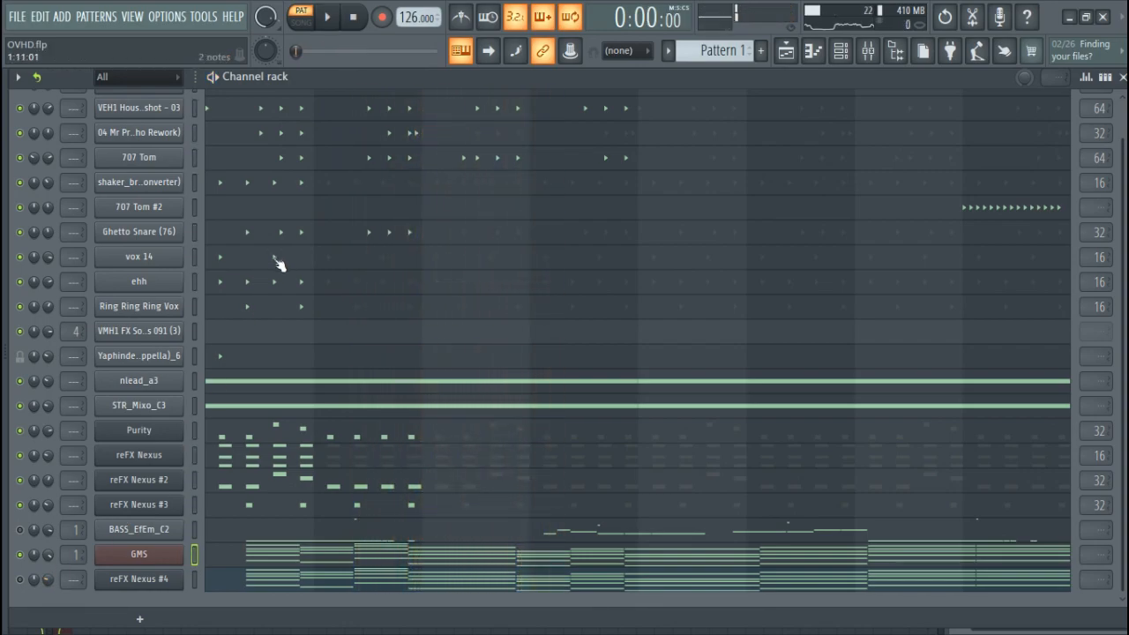
left_click(76, 554)
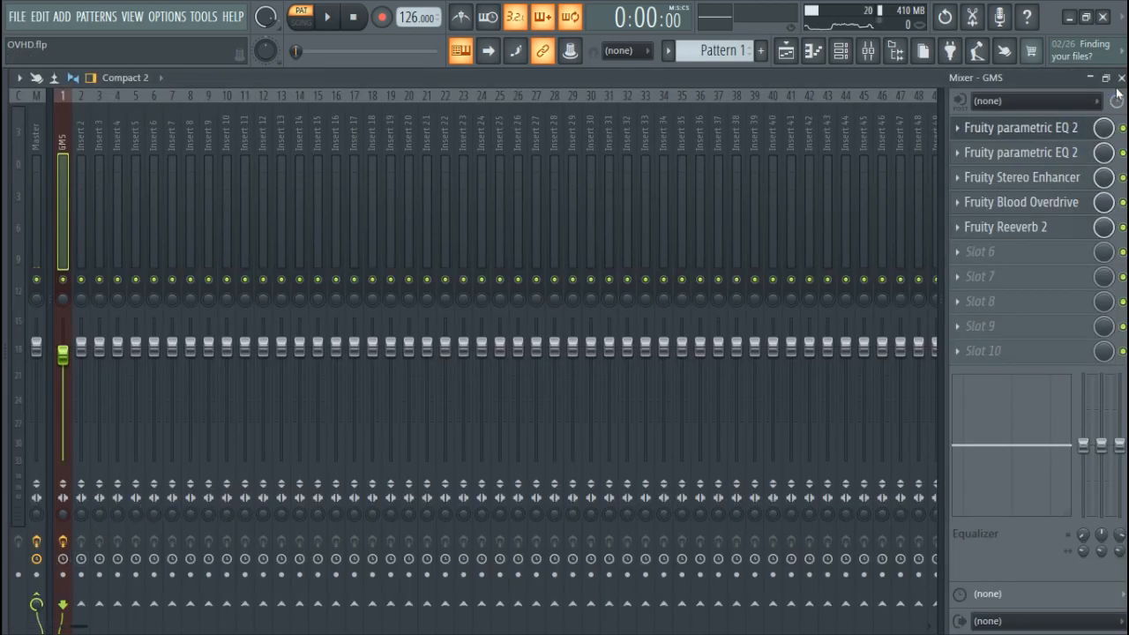